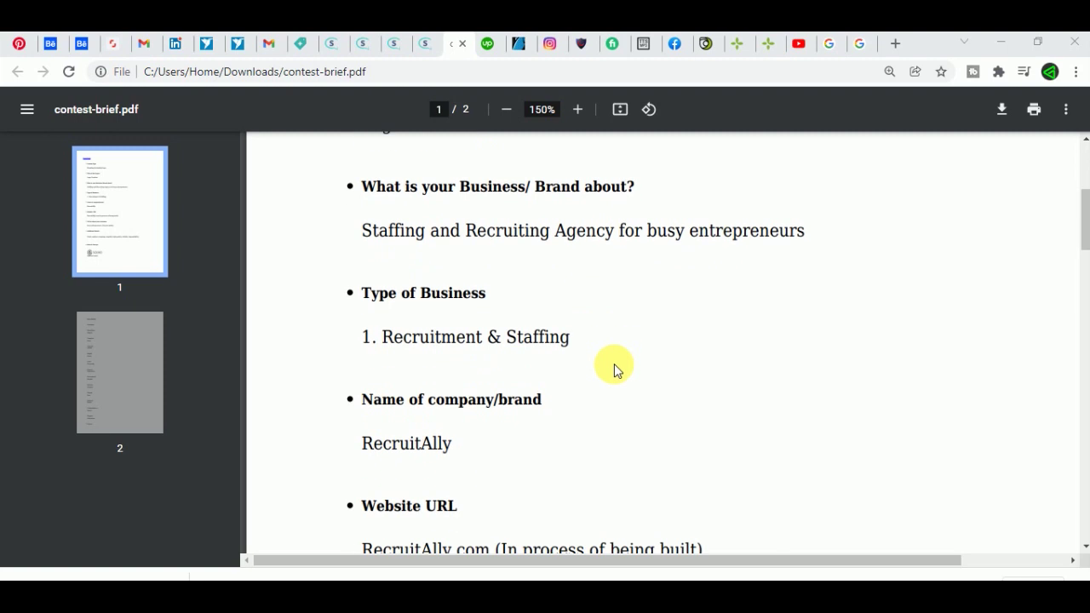
- Read through the contest brief for the company name, target customers, additional details and the requested logo style
{"action": "double_click", "coordinate": [372, 368]}
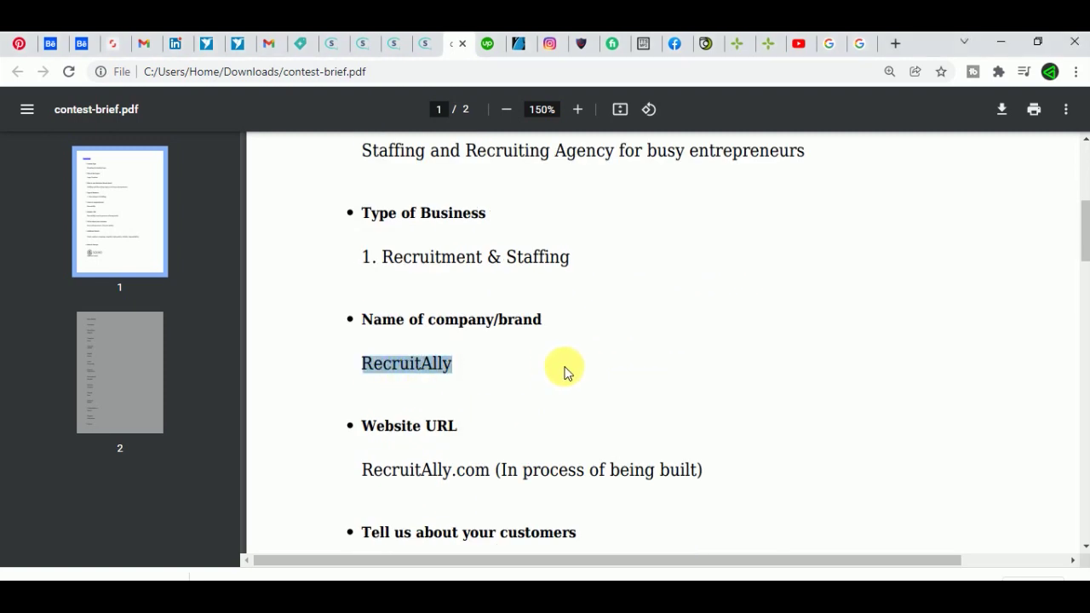
{"action": "left_click", "coordinate": [648, 352]}
{"action": "scroll", "coordinate": [667, 355], "scroll_direction": "down", "scroll_amount": 2}
{"action": "scroll", "coordinate": [667, 355], "scroll_direction": "down", "scroll_amount": 2}
{"action": "scroll", "coordinate": [767, 357], "scroll_direction": "down", "scroll_amount": 3}
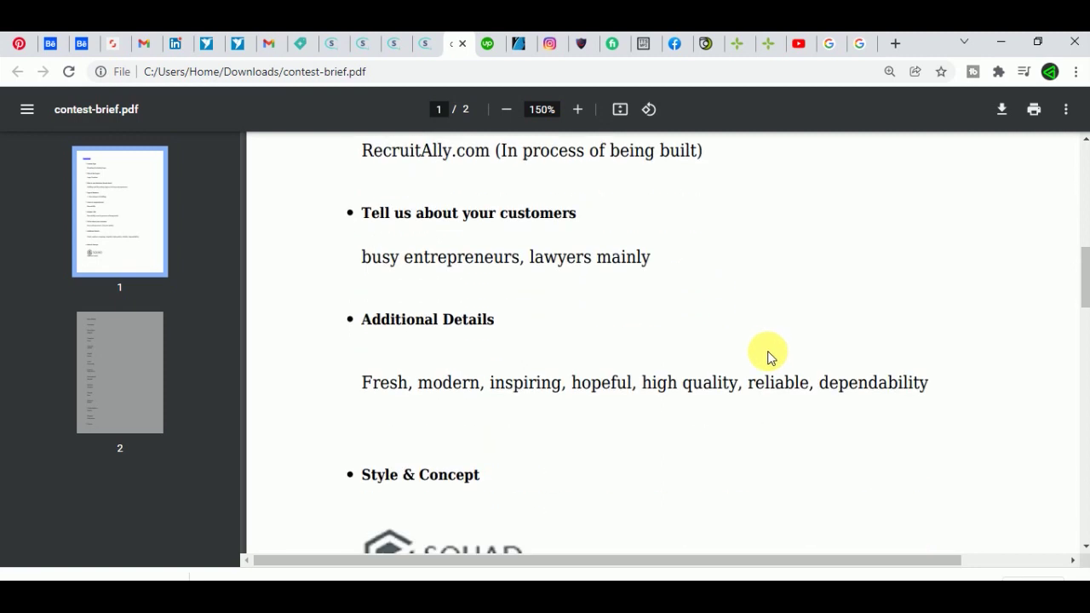
{"action": "left_click_drag", "start_coordinate": [362, 257], "coordinate": [523, 257]}
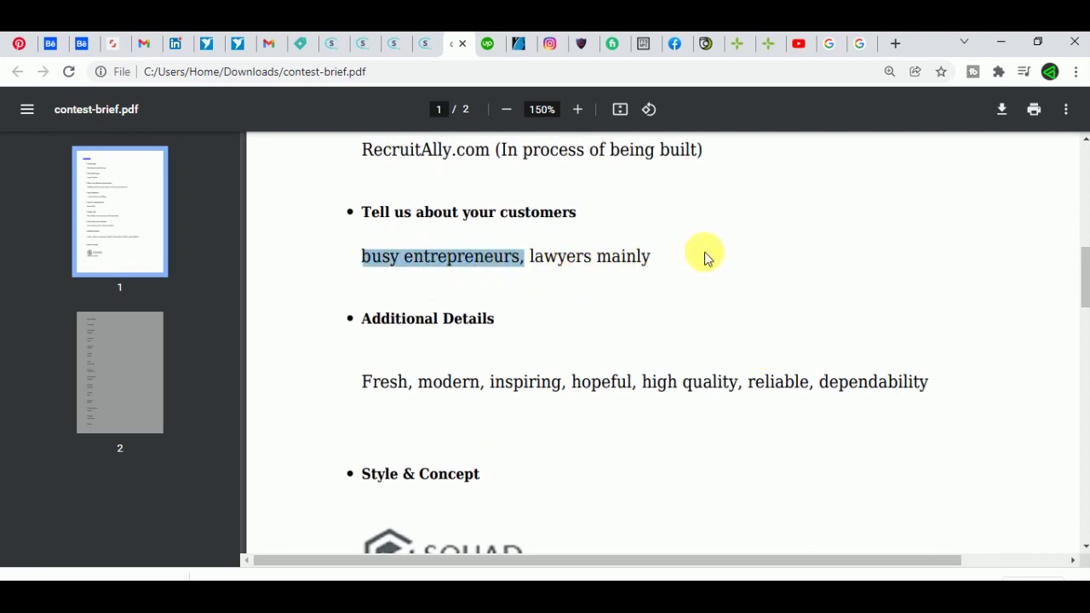
{"action": "left_click", "coordinate": [749, 257]}
{"action": "scroll", "coordinate": [750, 257], "scroll_direction": "down", "scroll_amount": 1}
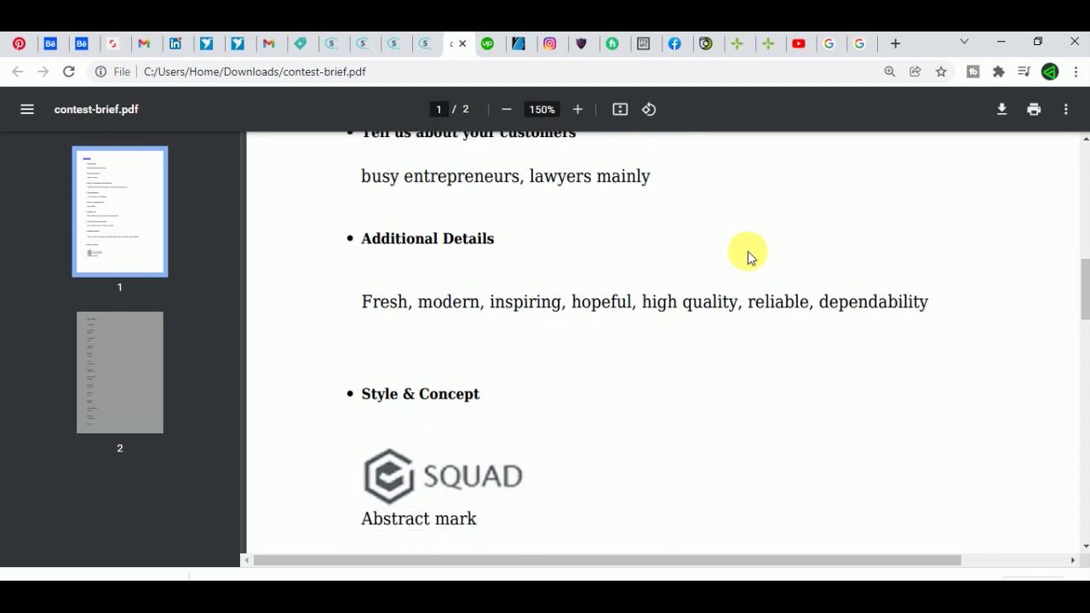
{"action": "scroll", "coordinate": [747, 258], "scroll_direction": "down", "scroll_amount": 2}
{"action": "left_click_drag", "start_coordinate": [363, 362], "coordinate": [501, 365]}
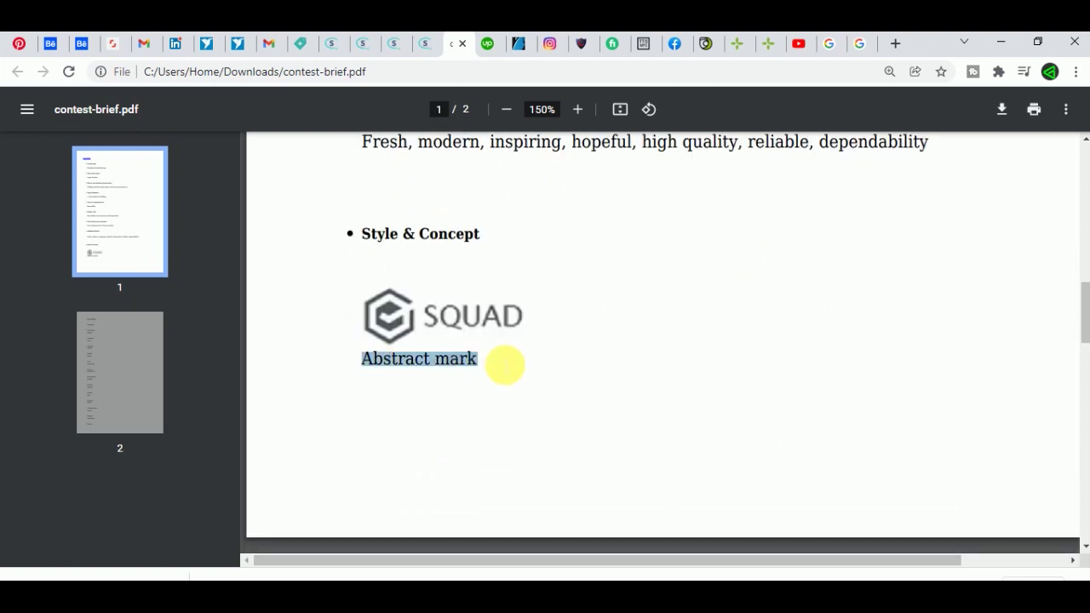
{"action": "left_click", "coordinate": [542, 365]}
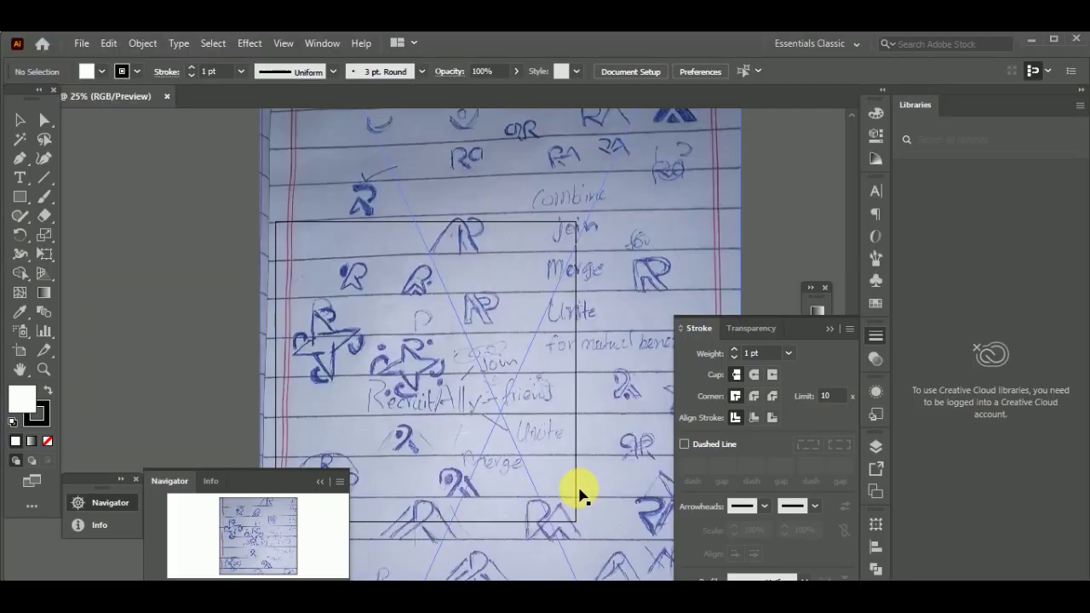
- In Illustrator, bring the filled AR sketches into view and lock the linked notebook photo in Layer 1
{"action": "scroll", "coordinate": [579, 492], "scroll_direction": "up", "scroll_amount": 3}
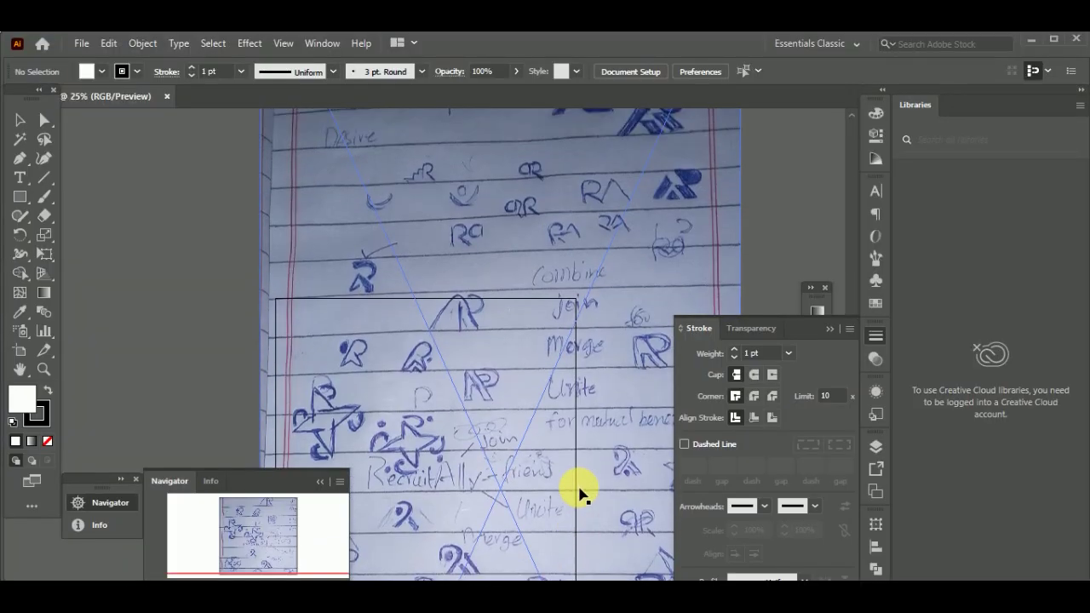
{"action": "scroll", "coordinate": [579, 492], "scroll_direction": "up", "scroll_amount": 4}
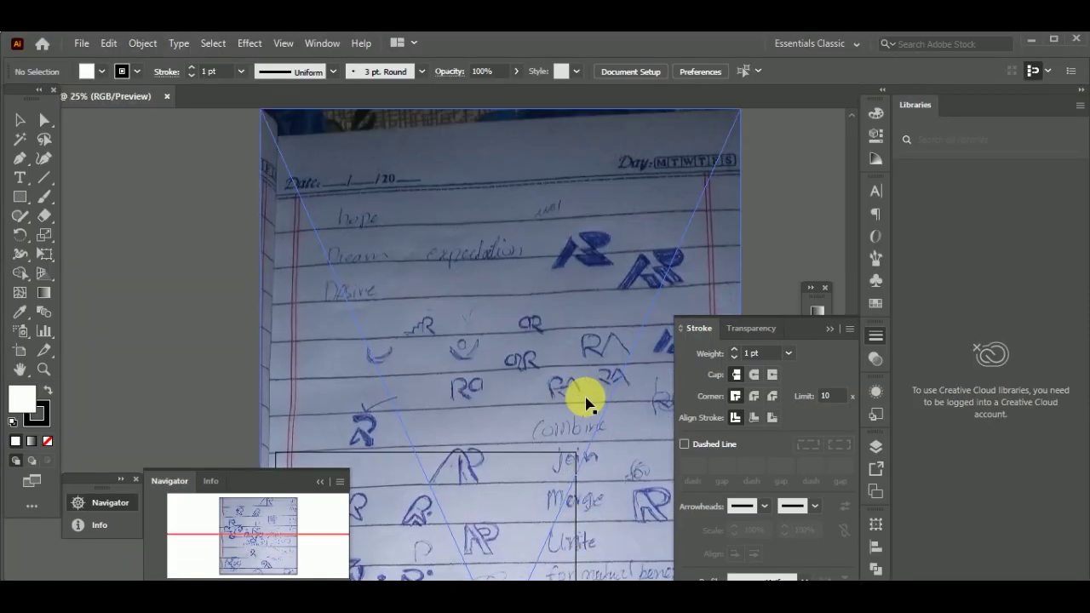
{"action": "left_click_drag", "start_coordinate": [592, 397], "coordinate": [502, 306]}
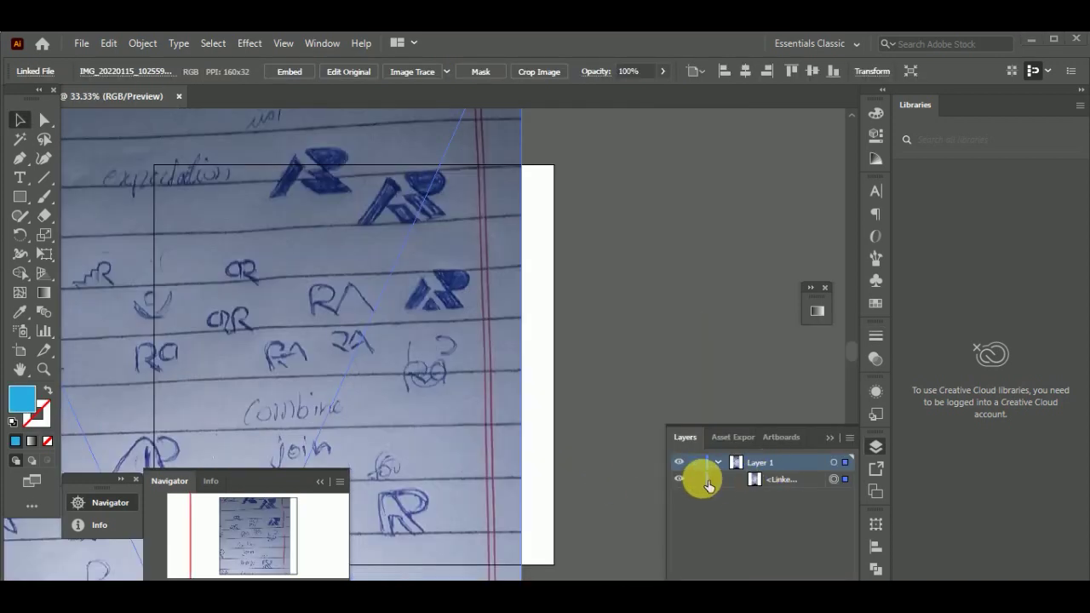
{"action": "left_click", "coordinate": [697, 479]}
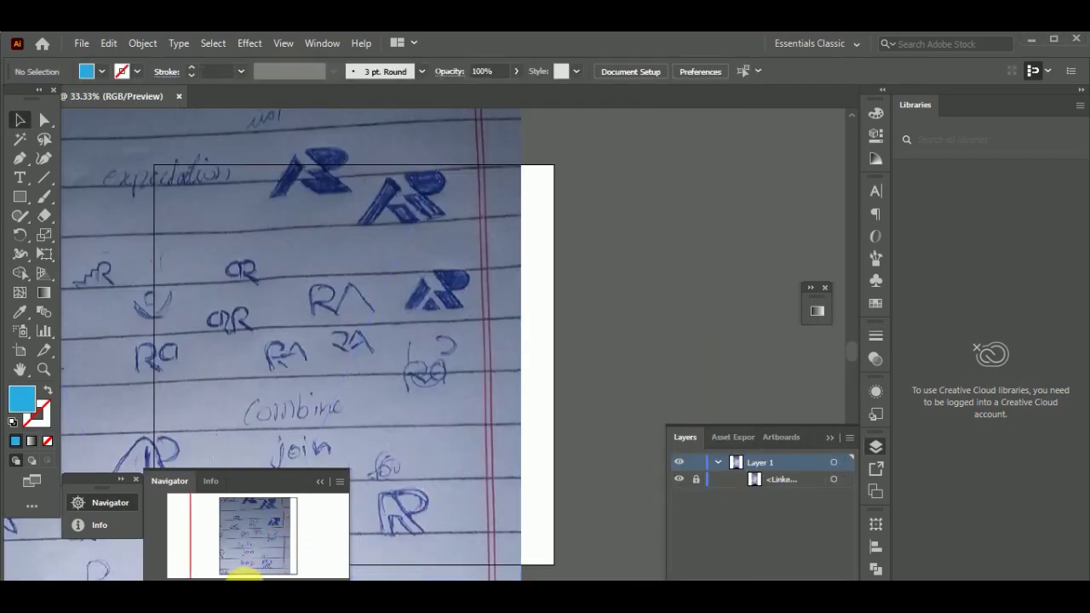
- Create a three-sided polygon with a 50 px radius near the filled AR sketch and swap its blue fill to the stroke
{"action": "left_click", "coordinate": [236, 587]}
{"action": "scroll", "coordinate": [490, 412], "scroll_direction": "up", "scroll_amount": 5}
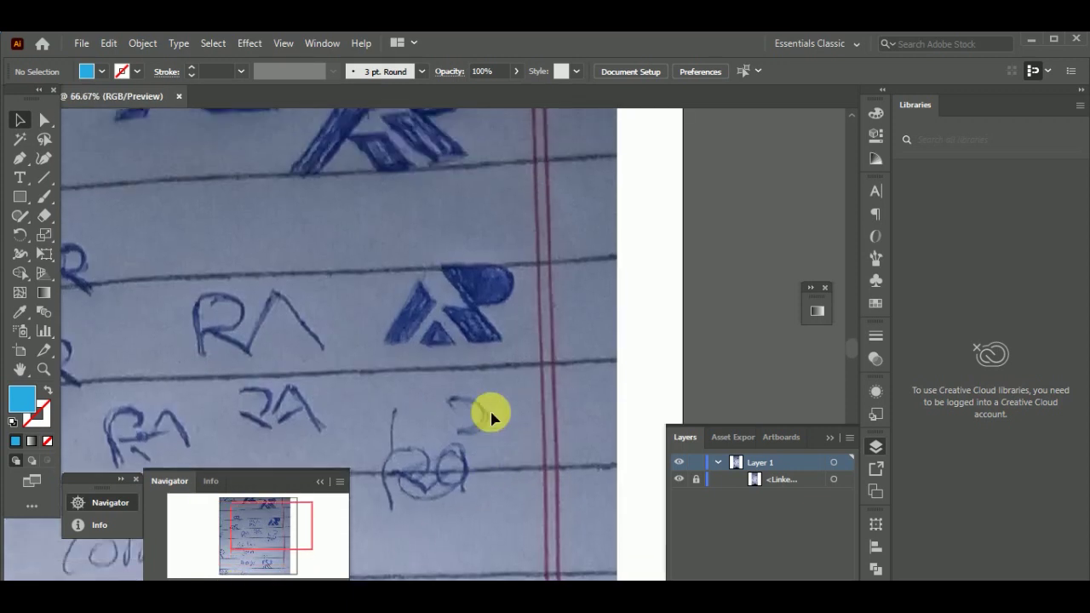
{"action": "left_click", "coordinate": [21, 197]}
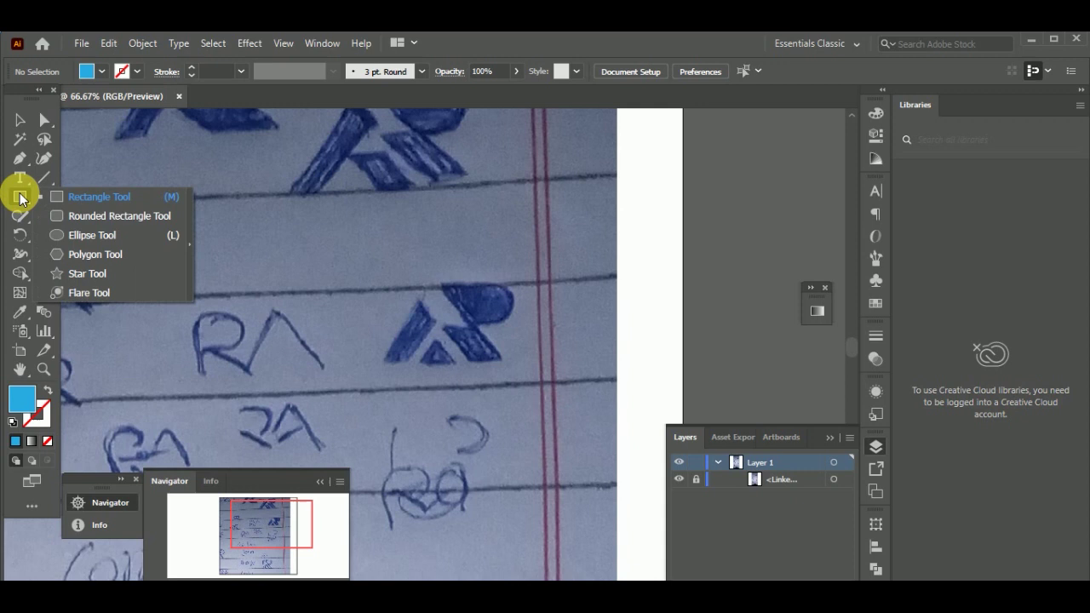
{"action": "left_click", "coordinate": [90, 256]}
{"action": "left_click", "coordinate": [457, 281]}
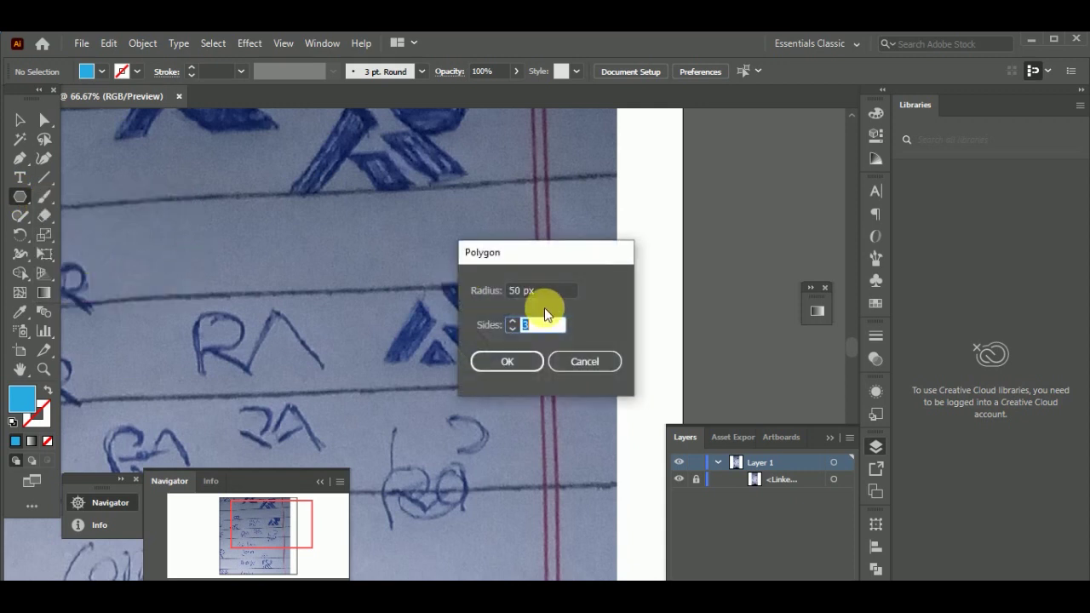
{"action": "left_click", "coordinate": [506, 361]}
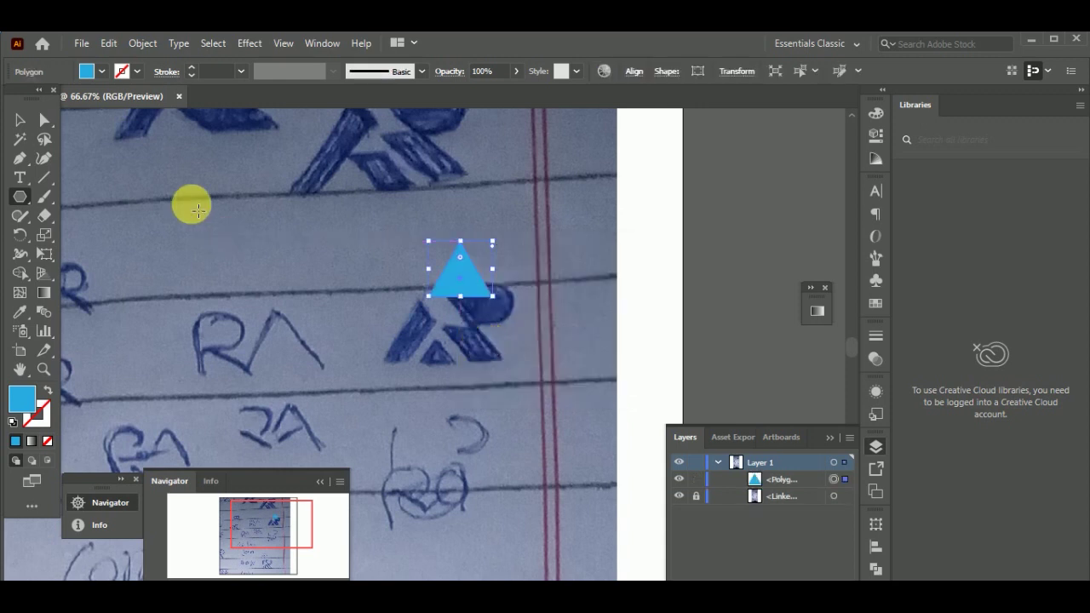
{"action": "left_click", "coordinate": [48, 389]}
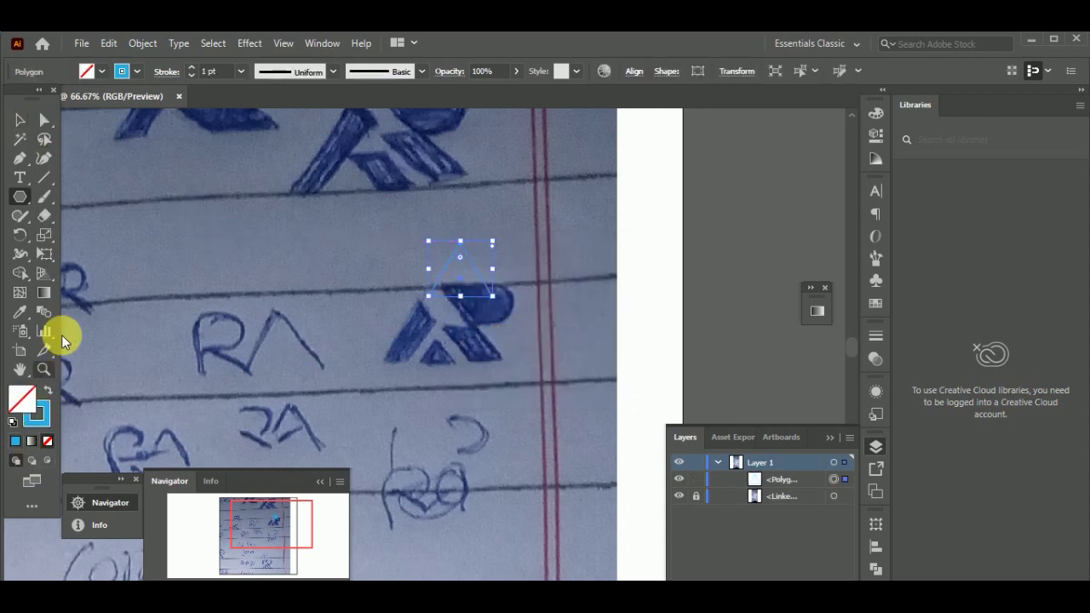
- Move the outlined triangle onto the filled AR sketch and scale it to span the mark's peak, base and both feet
{"action": "left_click", "coordinate": [17, 123]}
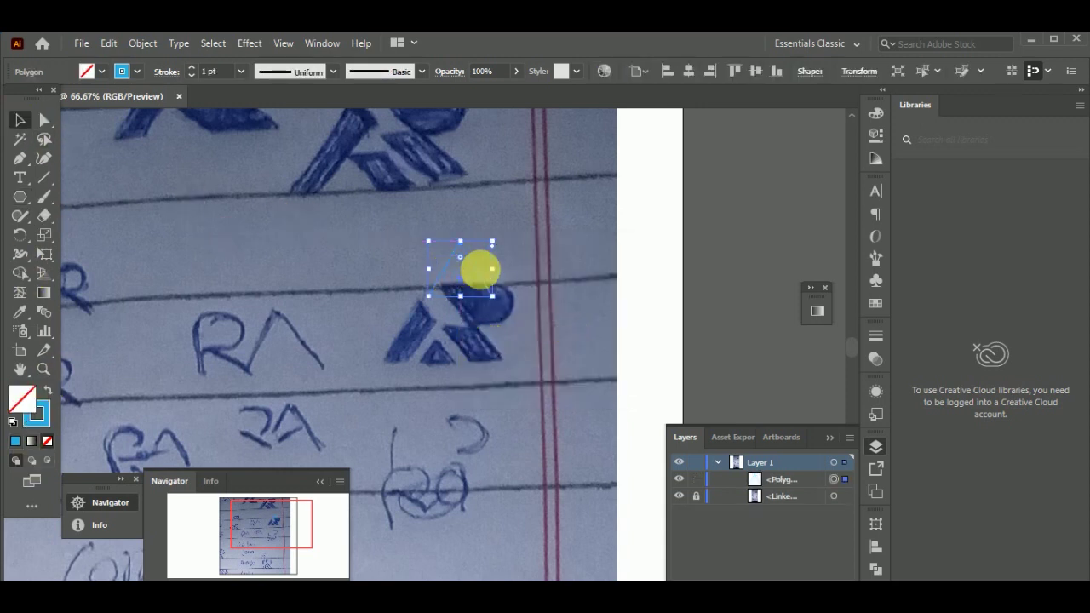
{"action": "left_click_drag", "start_coordinate": [477, 284], "coordinate": [439, 357]}
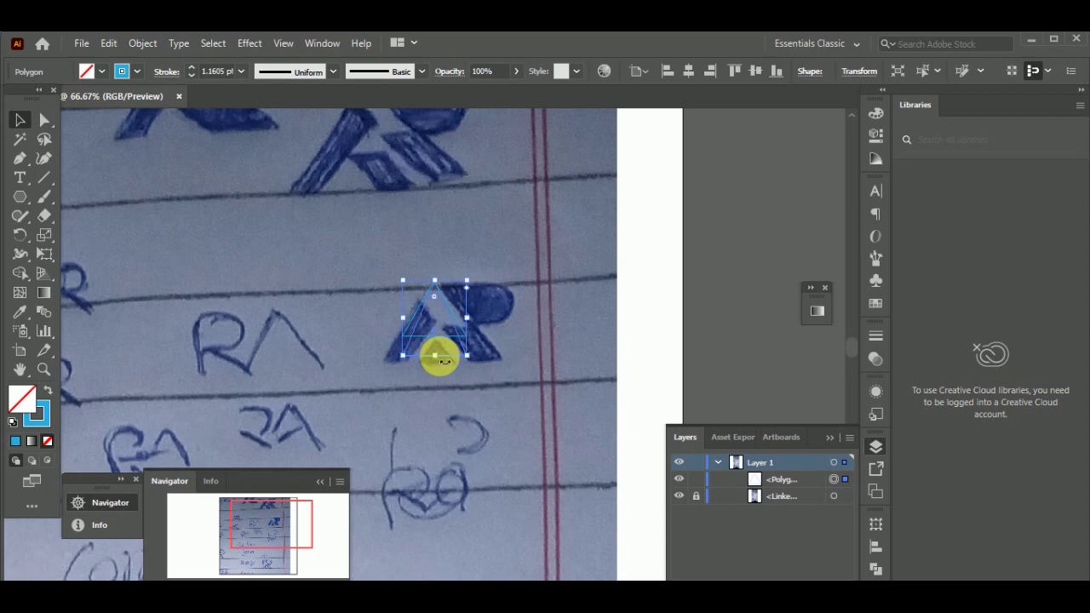
{"action": "key", "text": "ctrl+z"}
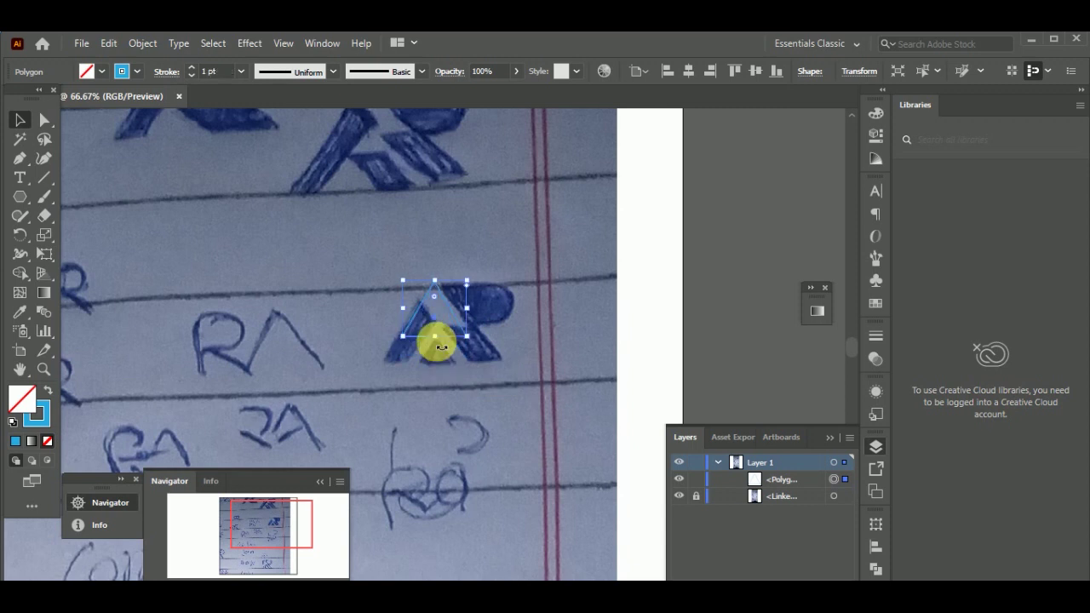
{"action": "mouse_move", "coordinate": [442, 343]}
{"action": "left_mouse_down"}
{"action": "mouse_move", "coordinate": [453, 367]}
{"action": "mouse_move", "coordinate": [440, 357]}
{"action": "left_mouse_up"}
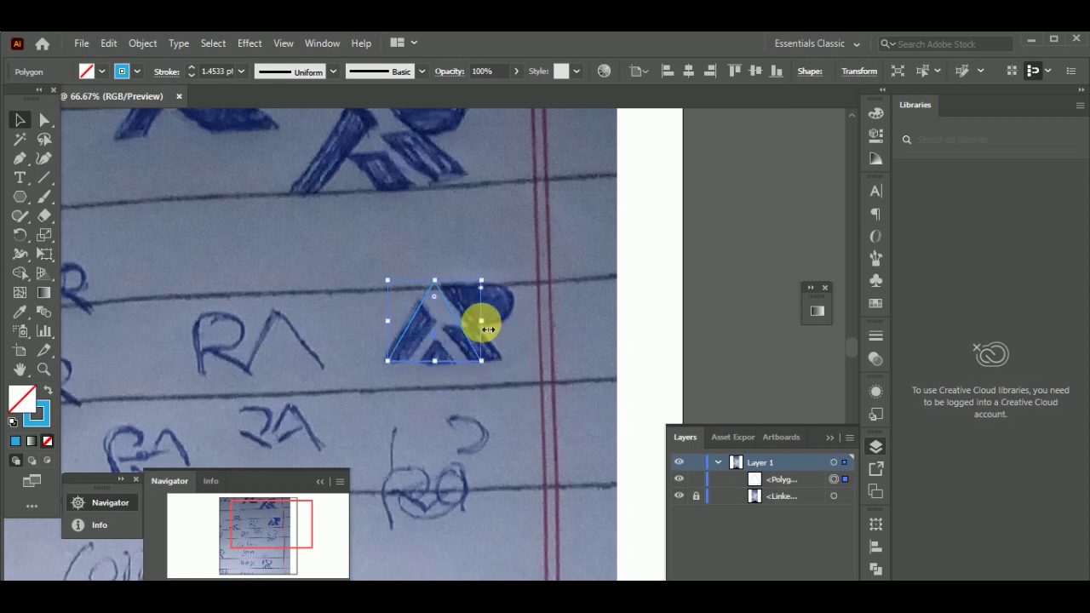
{"action": "left_click_drag", "start_coordinate": [488, 330], "coordinate": [508, 330]}
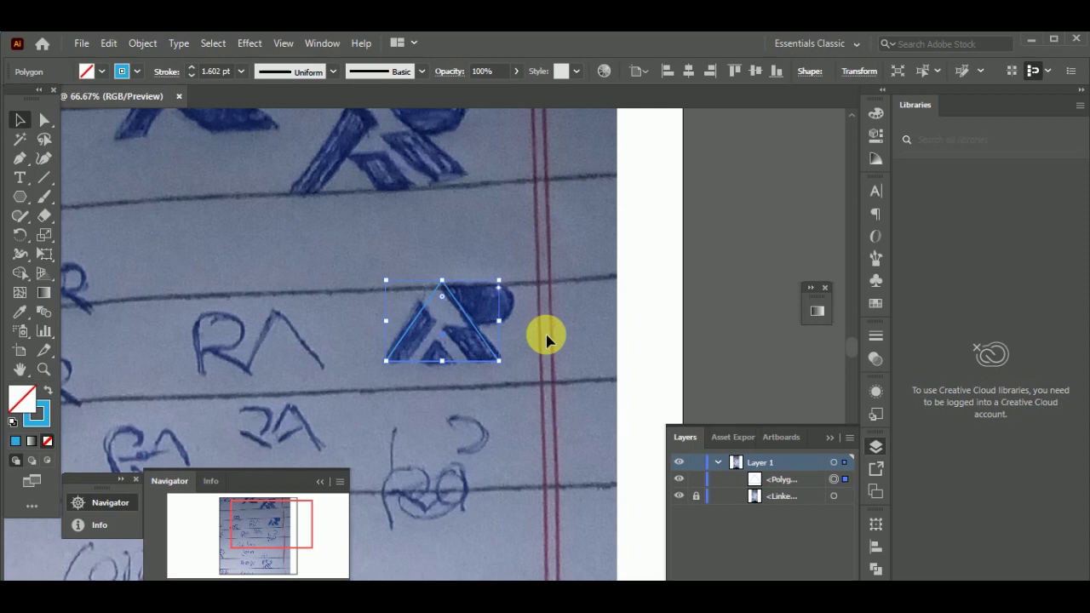
{"action": "left_click_drag", "start_coordinate": [504, 328], "coordinate": [508, 328]}
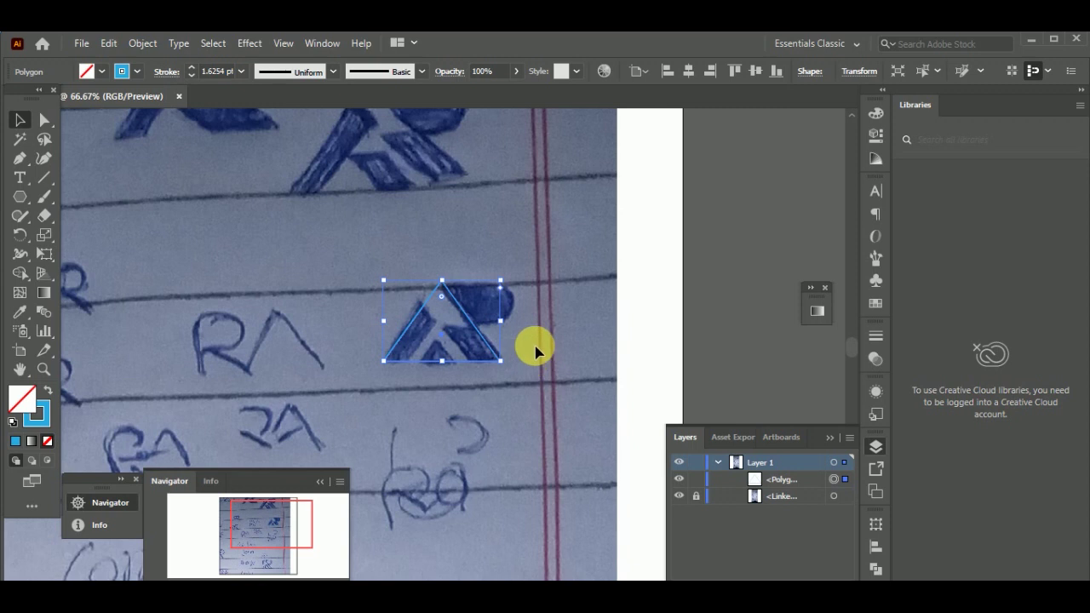
{"action": "left_click_drag", "start_coordinate": [449, 369], "coordinate": [450, 375]}
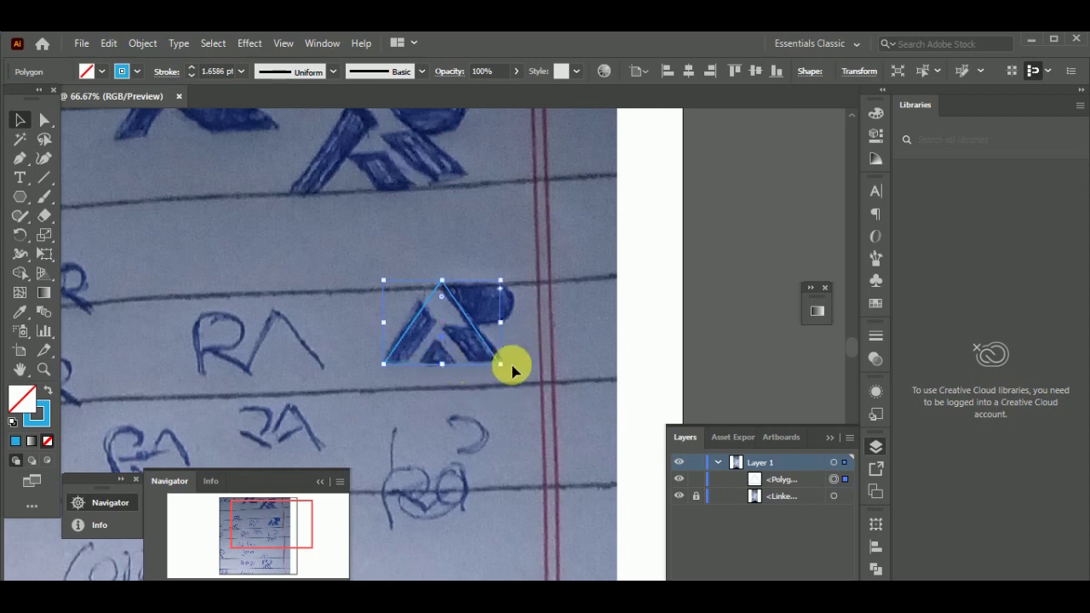
{"action": "left_click", "coordinate": [521, 365]}
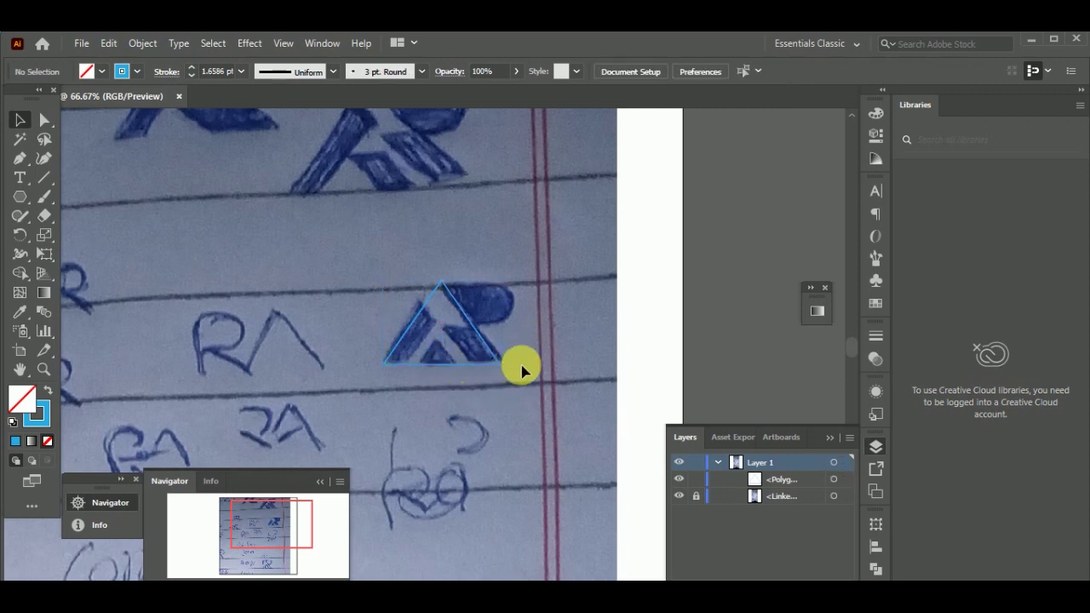
- Paste a copy of the large triangle in front and scale it to about half size, keeping it centred on the base
{"action": "left_click", "coordinate": [482, 340]}
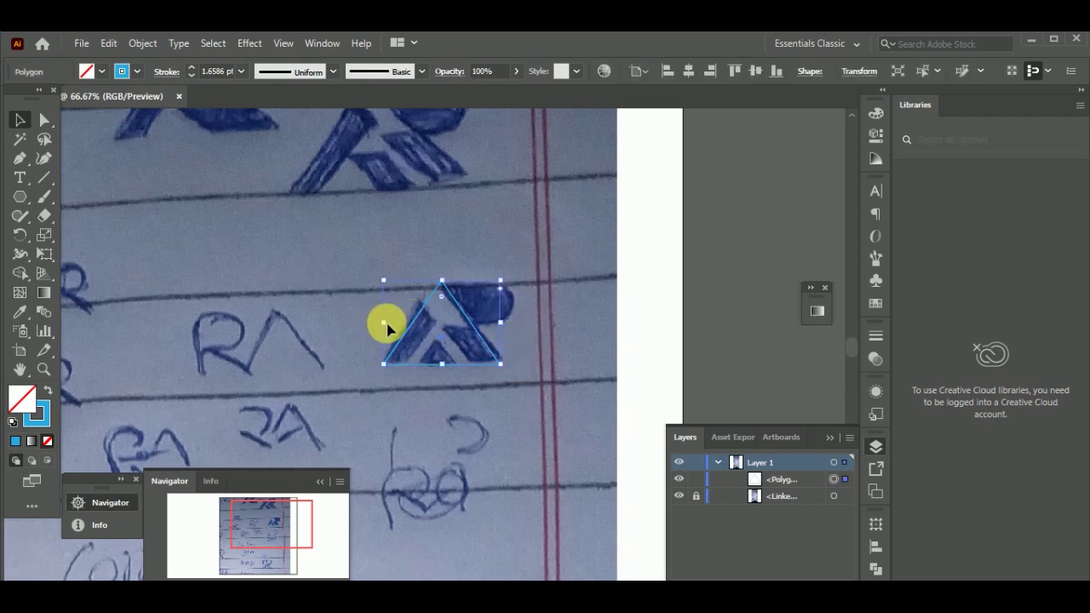
{"action": "left_click", "coordinate": [108, 44]}
{"action": "left_click", "coordinate": [169, 120]}
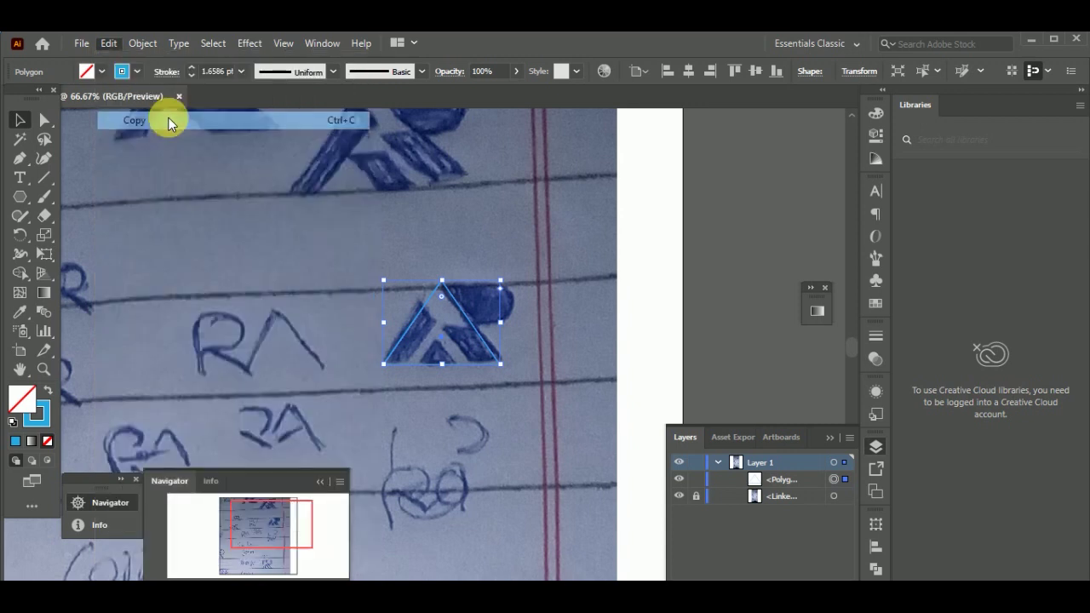
{"action": "left_click", "coordinate": [107, 43]}
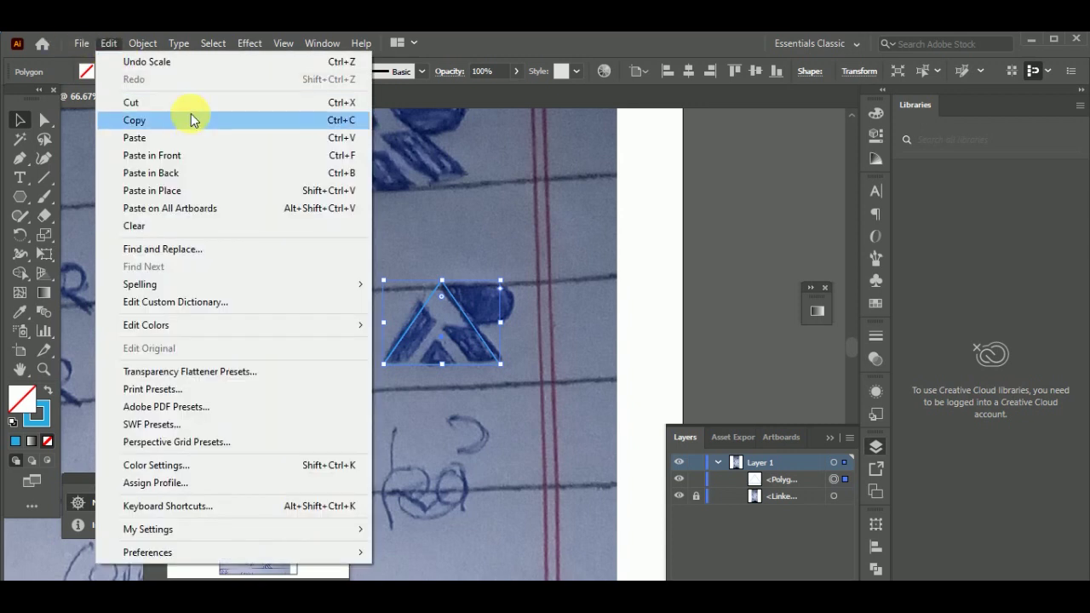
{"action": "left_click", "coordinate": [199, 157]}
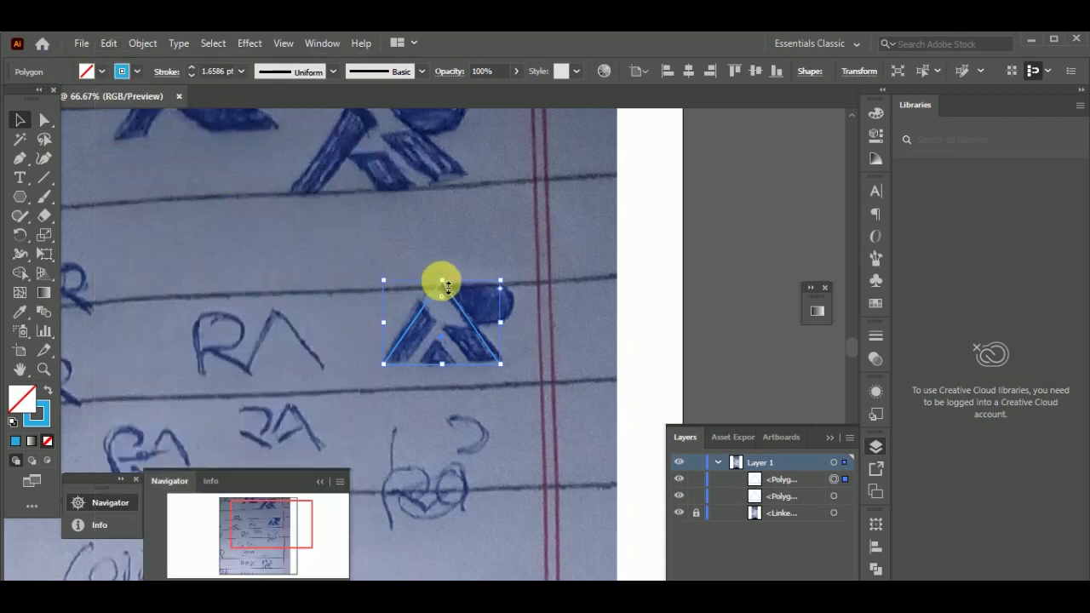
{"action": "left_click_drag", "start_coordinate": [442, 281], "coordinate": [444, 326]}
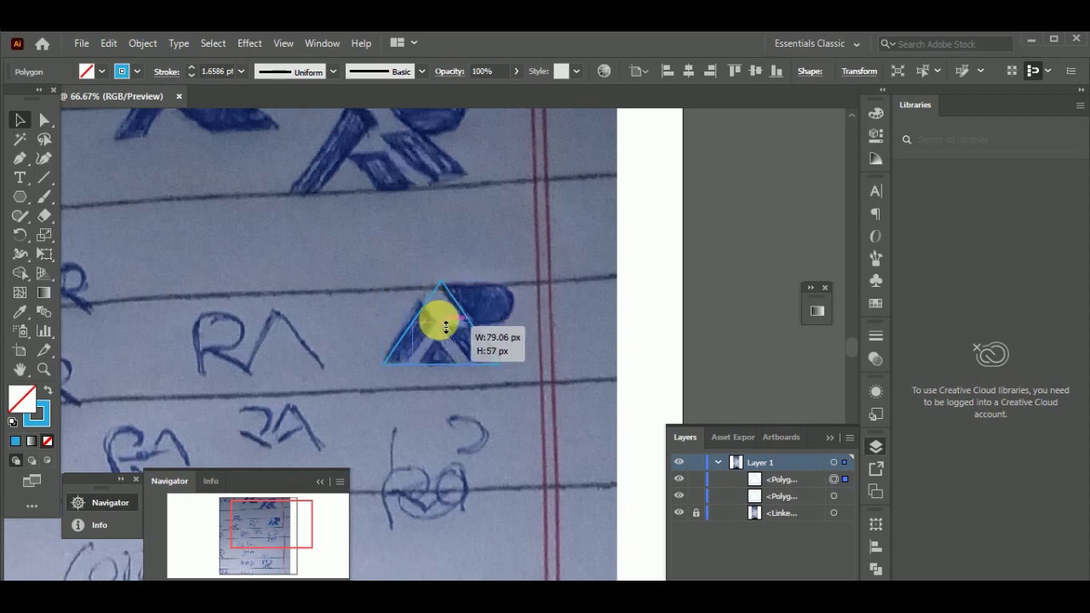
{"action": "left_click_drag", "start_coordinate": [445, 327], "coordinate": [443, 322]}
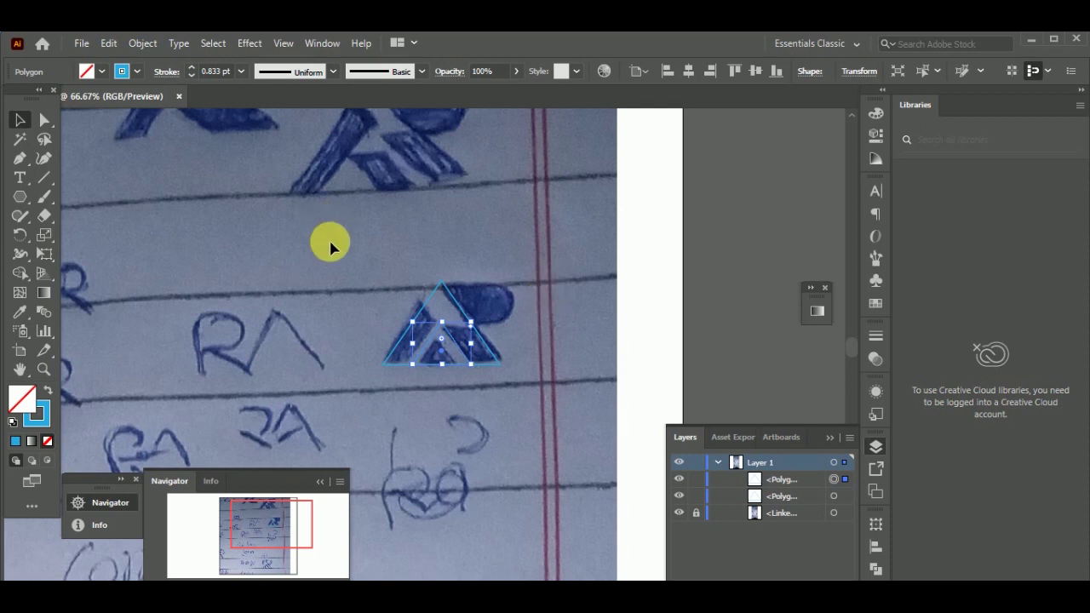
- Paste a copy of the inner triangle in front and scale it to about half size over the sketch's small bottom triangle
{"action": "left_click", "coordinate": [108, 43]}
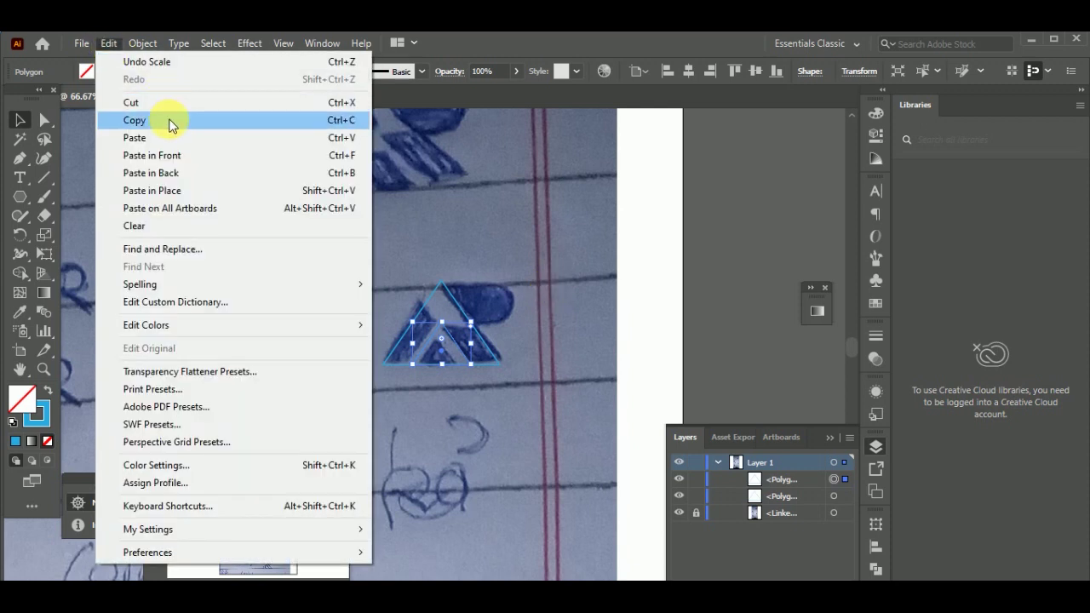
{"action": "left_click", "coordinate": [169, 123]}
{"action": "left_click", "coordinate": [109, 43]}
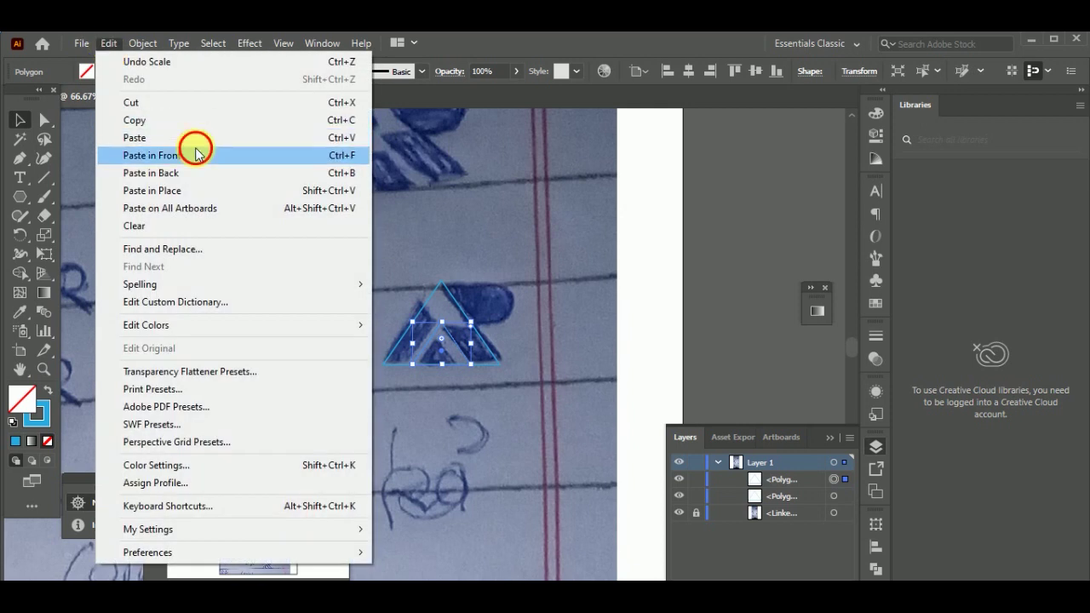
{"action": "left_click", "coordinate": [195, 155]}
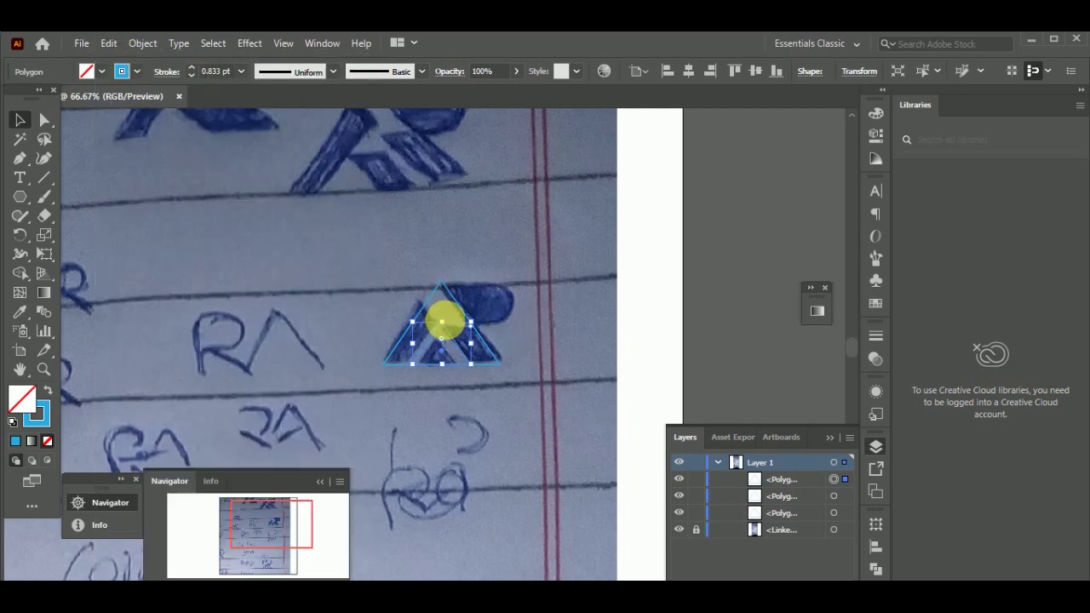
{"action": "mouse_move", "coordinate": [448, 328]}
{"action": "left_mouse_down"}
{"action": "mouse_move", "coordinate": [450, 348]}
{"action": "mouse_move", "coordinate": [467, 349]}
{"action": "left_mouse_up"}
{"action": "left_click", "coordinate": [559, 332]}
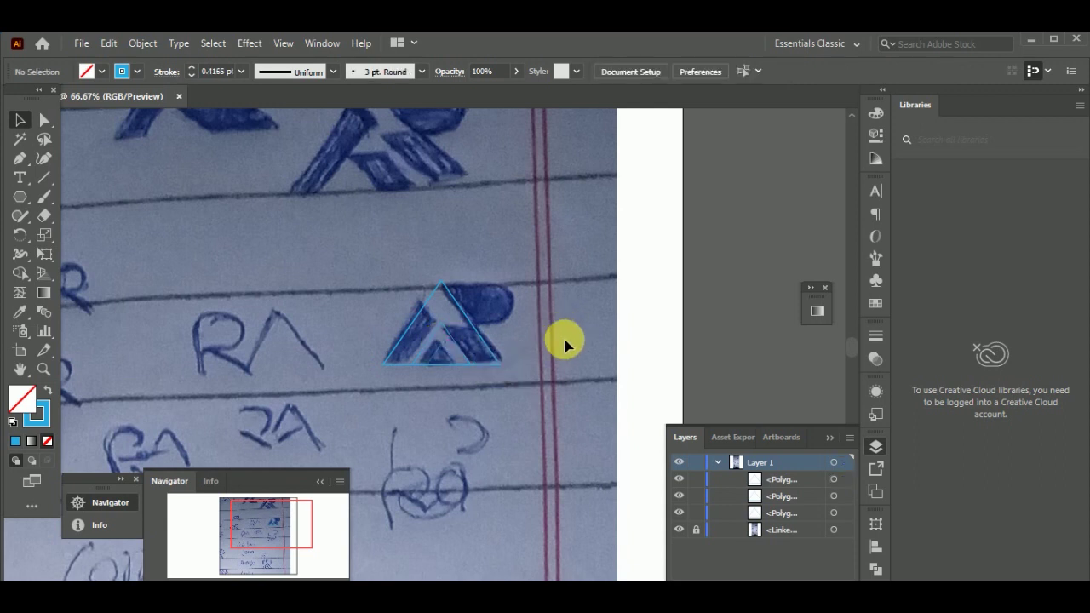
- Draw an outlined rectangle from the large triangle's peak down to the inner triangle's peak, extending over the sketch's R bowl
{"action": "left_click", "coordinate": [20, 198]}
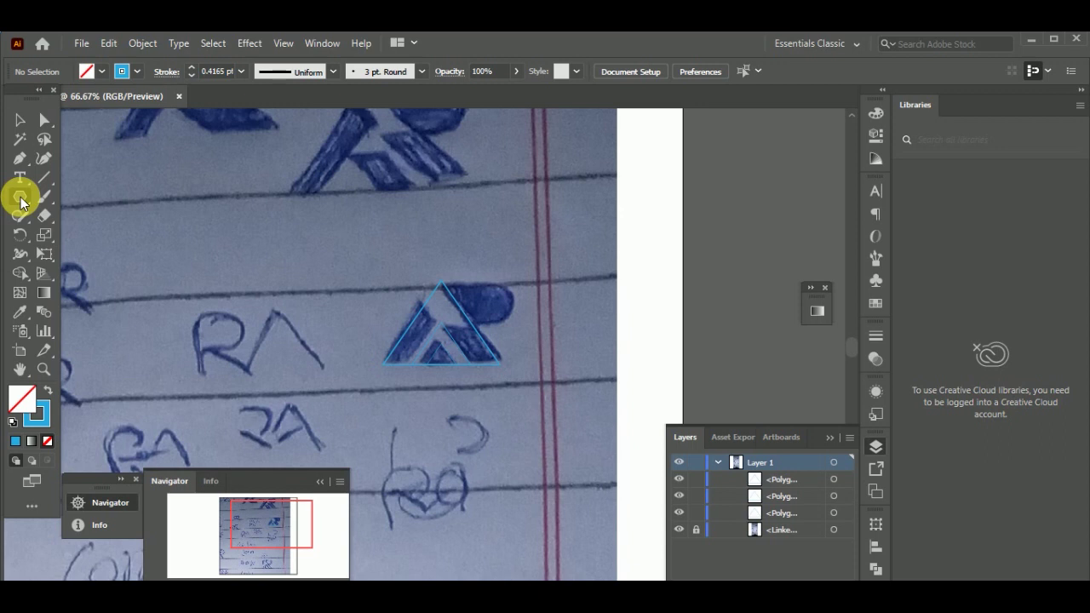
{"action": "left_click", "coordinate": [21, 199]}
{"action": "left_click", "coordinate": [56, 197]}
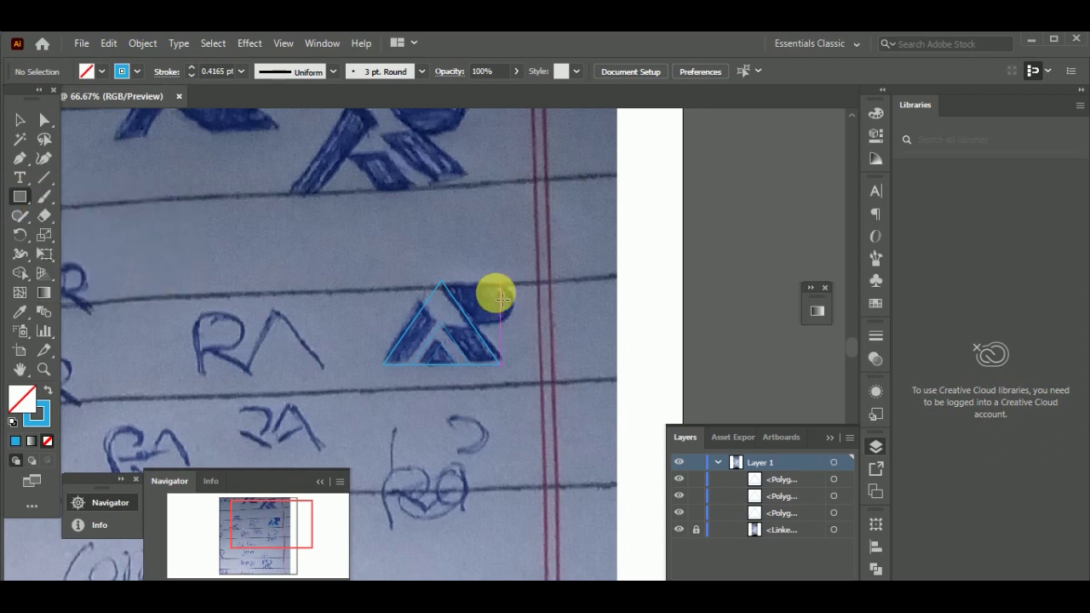
{"action": "left_click_drag", "start_coordinate": [425, 283], "coordinate": [501, 321]}
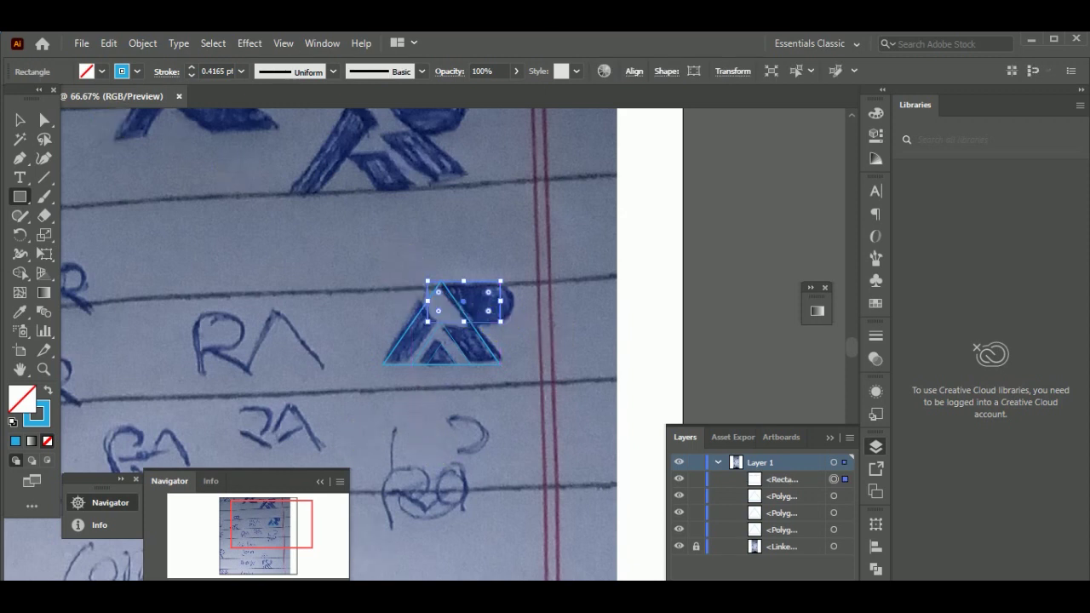
- Round the rectangle's two right-hand corners to 28 px to form the R bowl's semicircular end
{"action": "key", "text": "ctrl+plus"}
{"action": "key", "text": "ctrl+plus"}
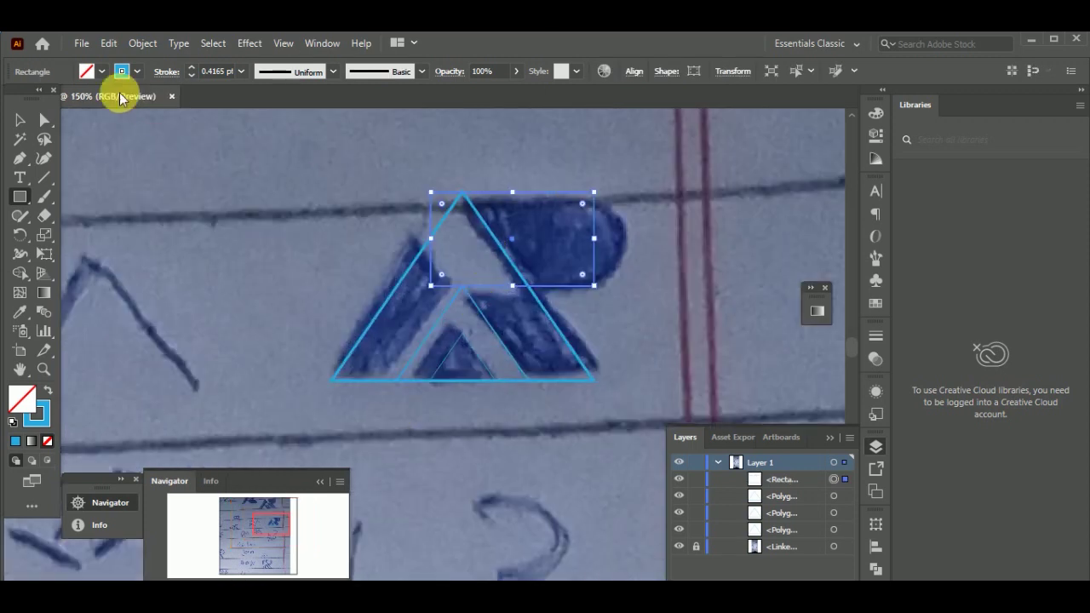
{"action": "left_click", "coordinate": [44, 120]}
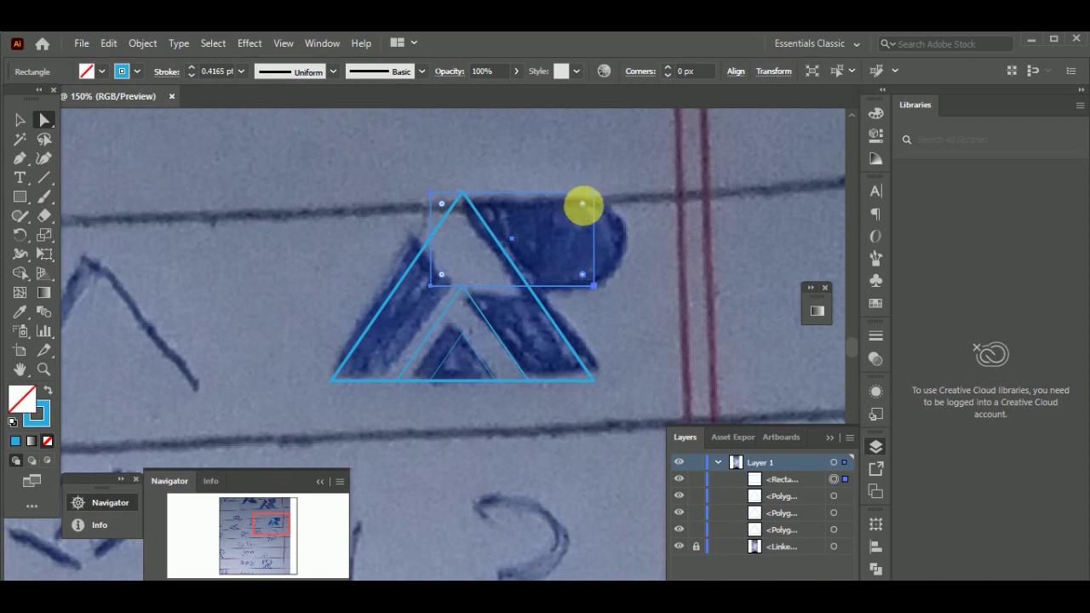
{"action": "left_click_drag", "start_coordinate": [583, 208], "coordinate": [399, 217]}
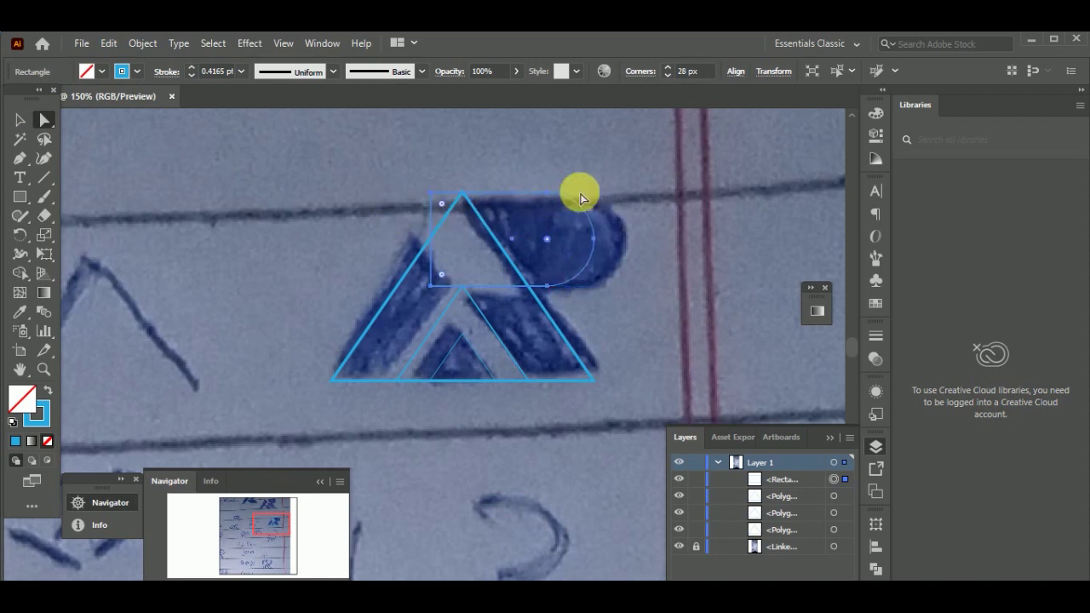
{"action": "left_click", "coordinate": [652, 197]}
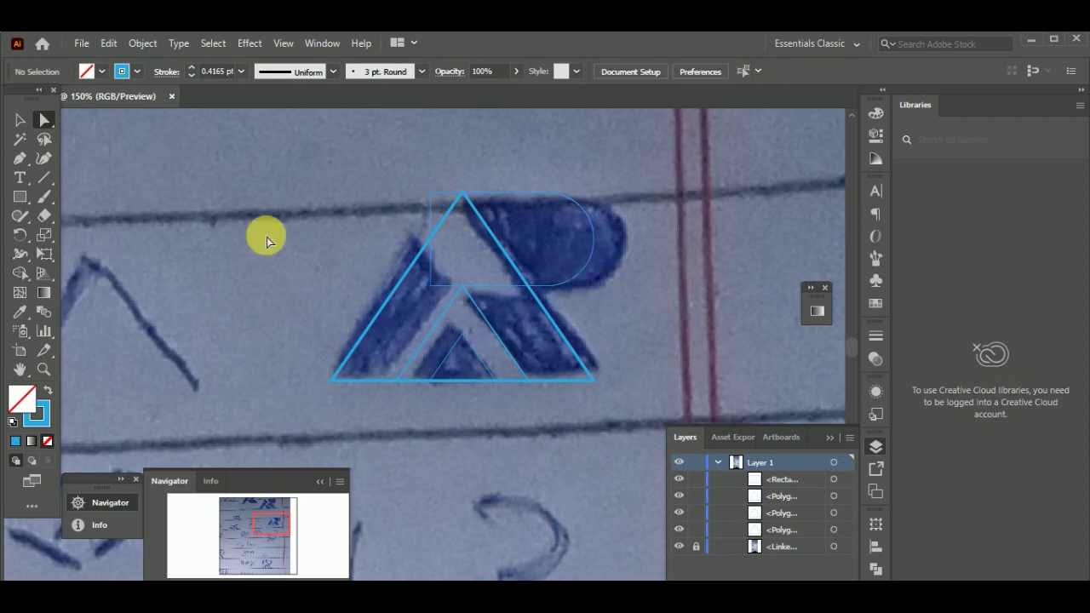
- Paste a copy of the inner triangle in front and enlarge it up and leftward until its peak meets the sketch's left leg
{"action": "left_click", "coordinate": [21, 124]}
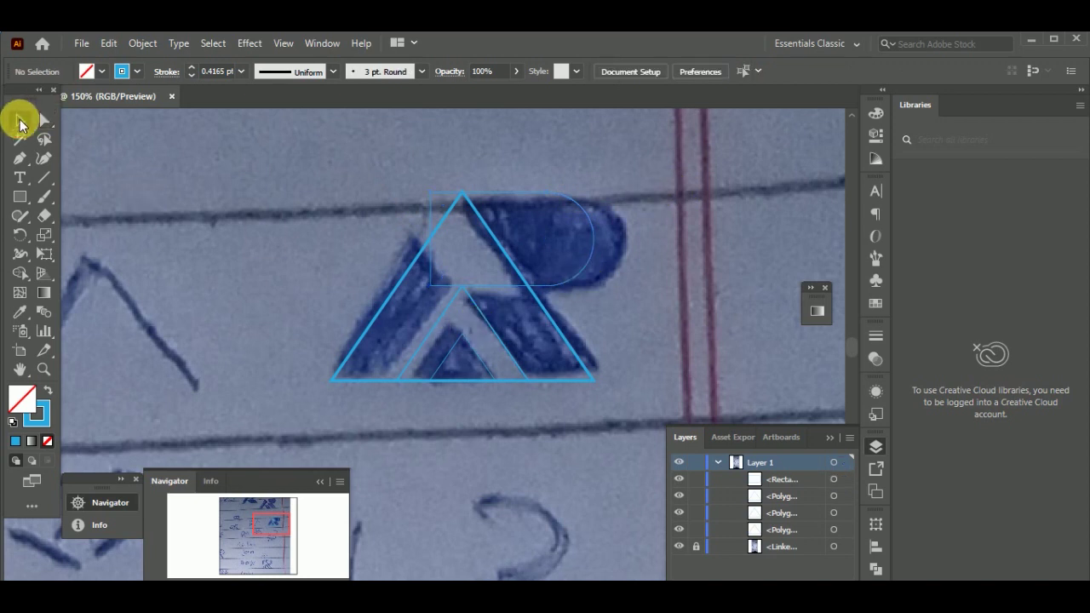
{"action": "left_click", "coordinate": [472, 303]}
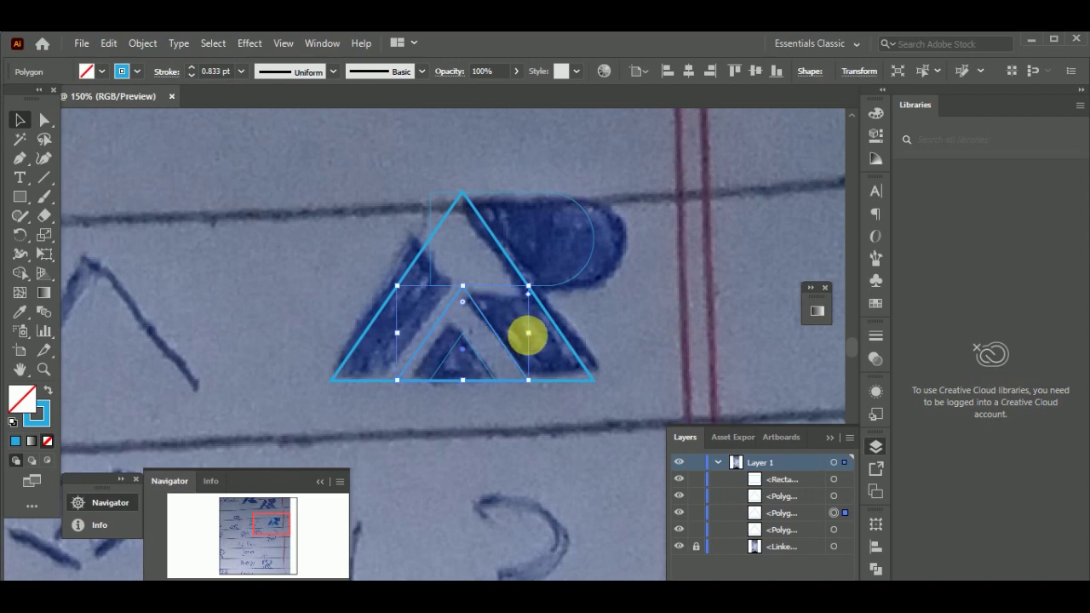
{"action": "left_click", "coordinate": [102, 42]}
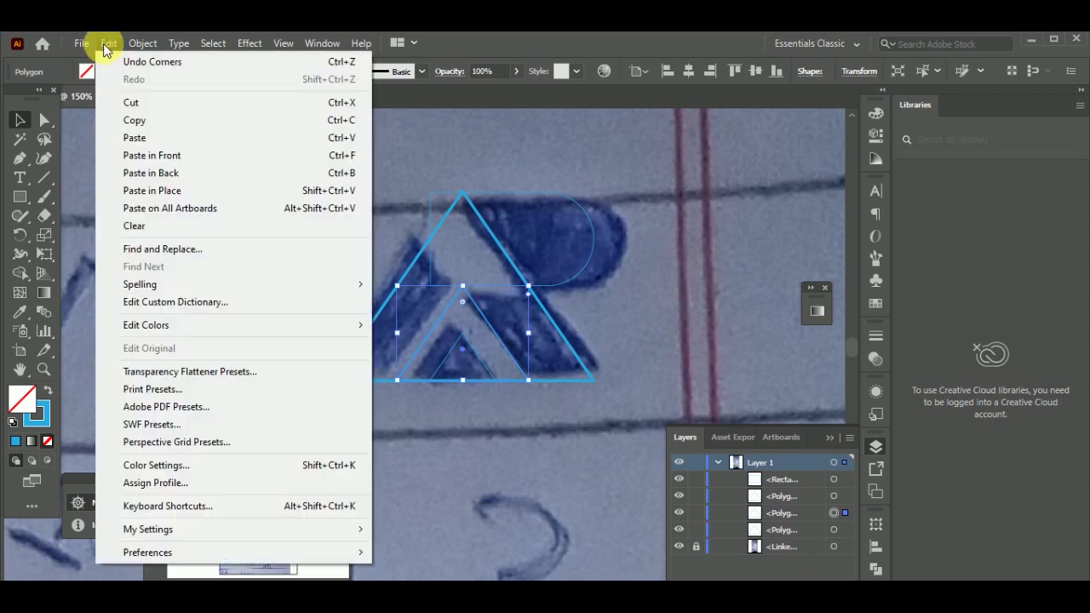
{"action": "left_click", "coordinate": [171, 151]}
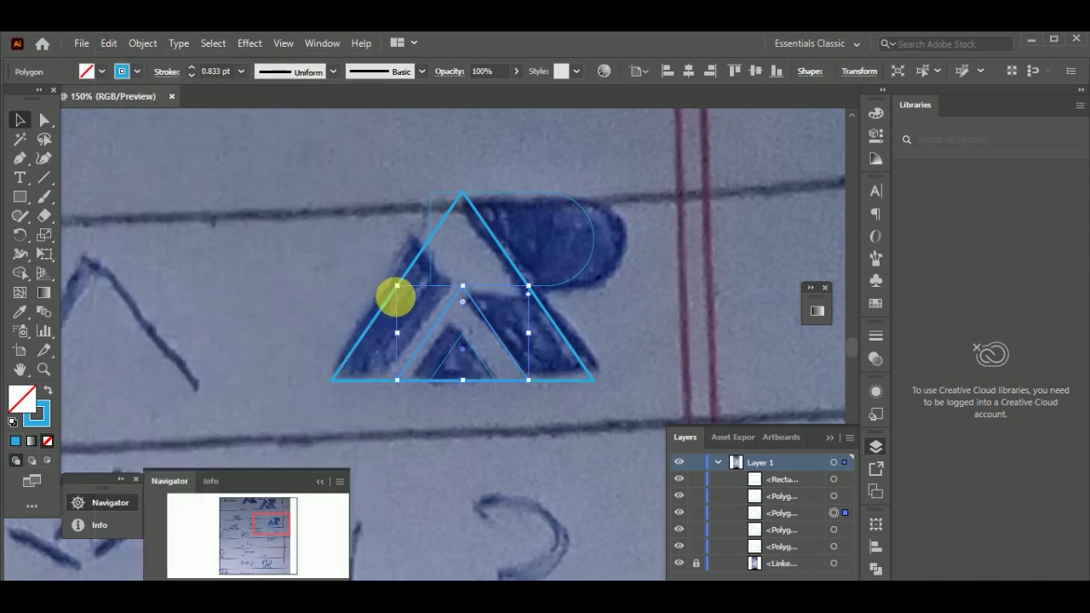
{"action": "left_click_drag", "start_coordinate": [397, 288], "coordinate": [316, 183]}
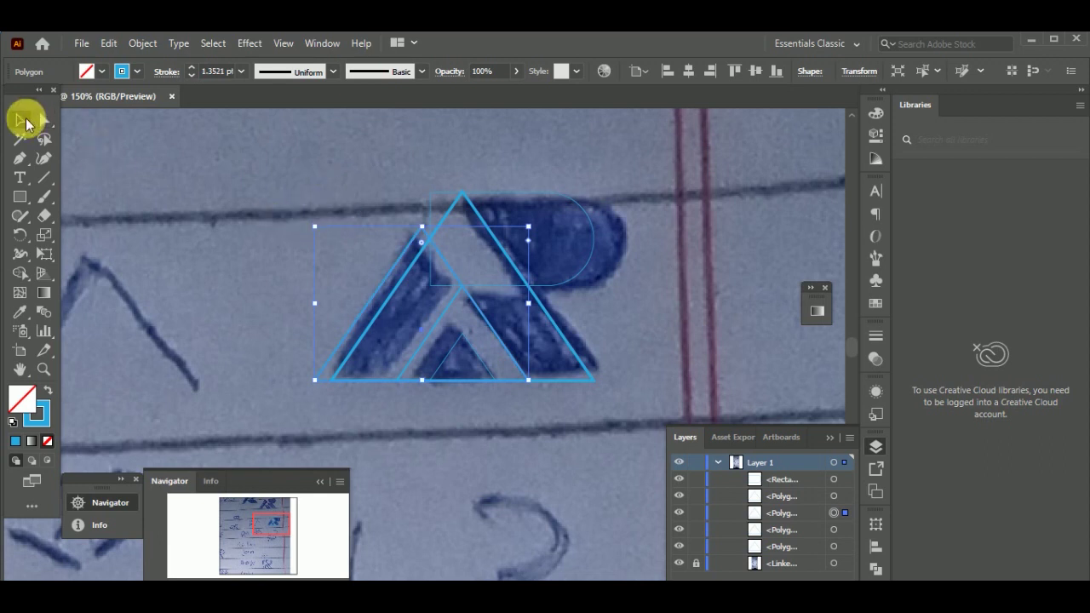
{"action": "left_click", "coordinate": [324, 190]}
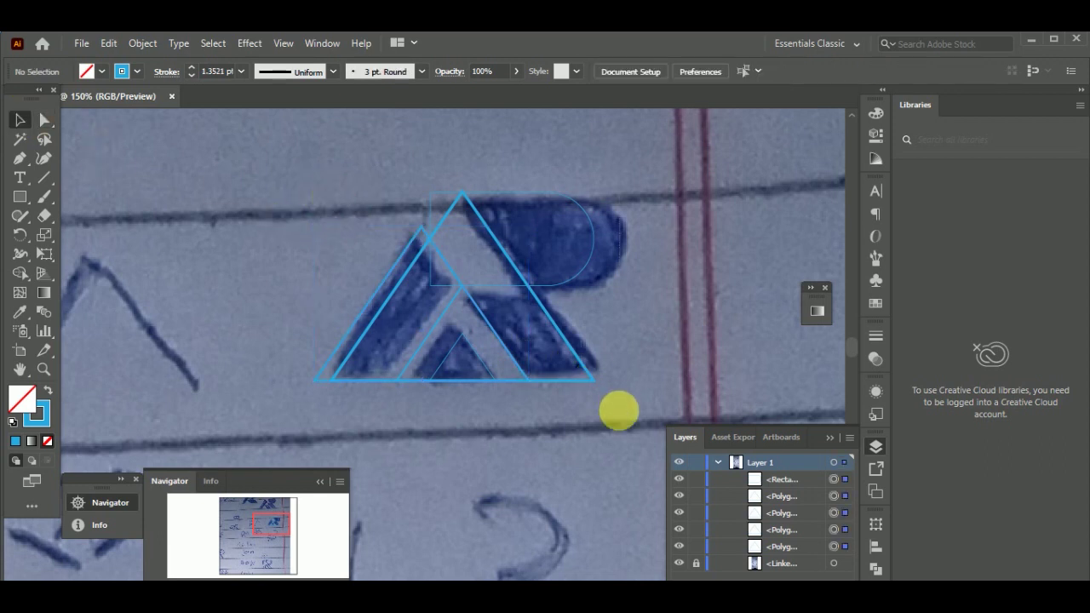
- Select all the outlined shapes and remove the regions around the large triangle's peak with the Shape Builder tool
{"action": "key", "text": "ctrl+a"}
{"action": "left_click", "coordinate": [29, 273]}
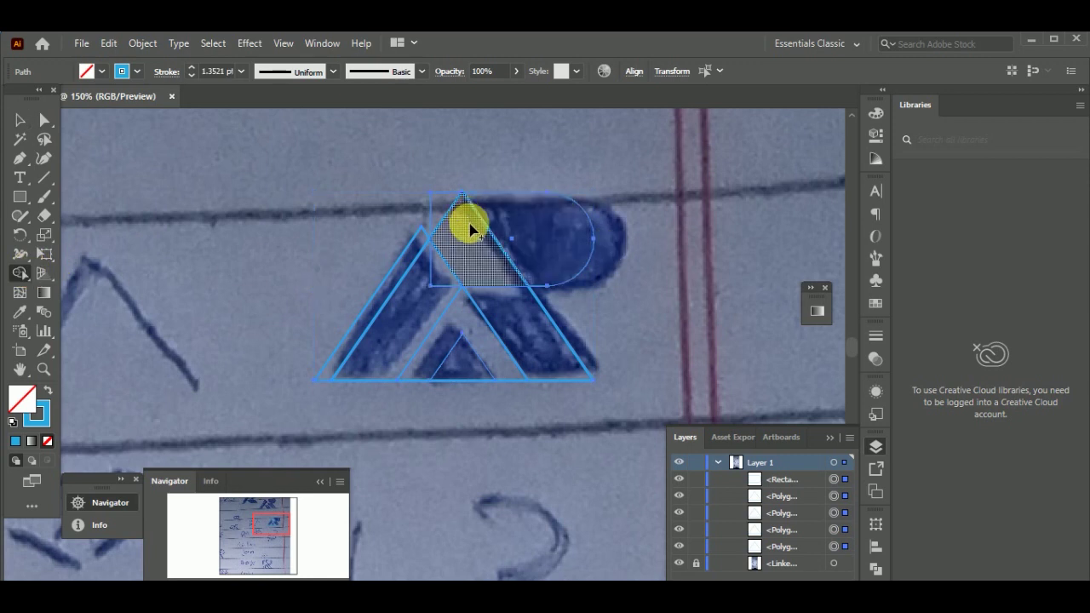
{"action": "left_click", "coordinate": [436, 218], "text": "alt"}
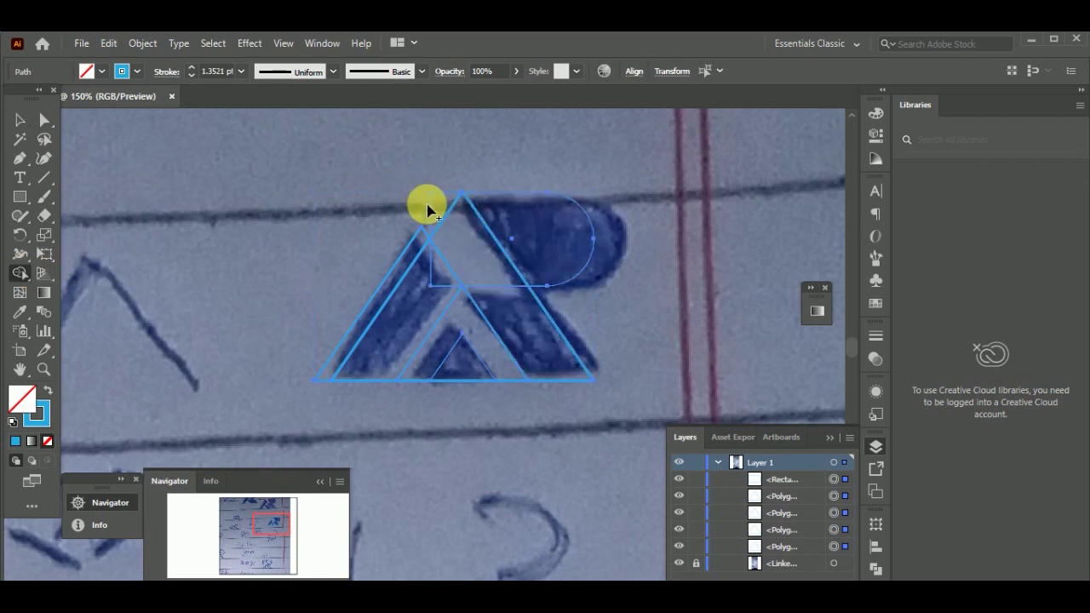
{"action": "left_click_drag", "start_coordinate": [429, 209], "coordinate": [482, 272]}
{"action": "left_click", "coordinate": [434, 209], "text": "alt"}
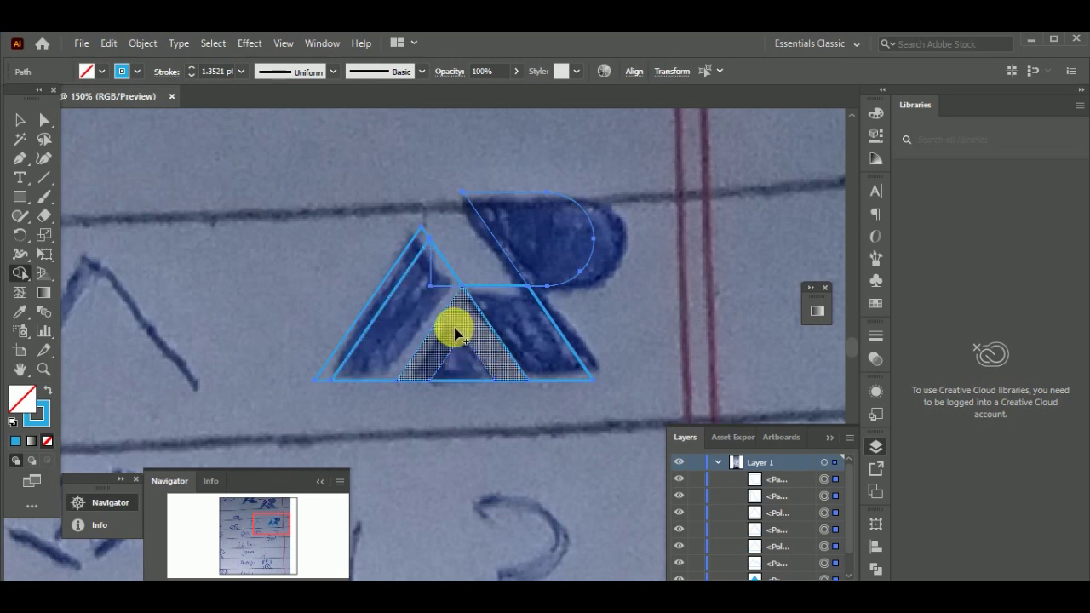
- Remove the band around the smallest triangle and the excess strip outside the left leg, leaving the separate mark pieces
{"action": "left_click", "coordinate": [430, 378], "text": "alt"}
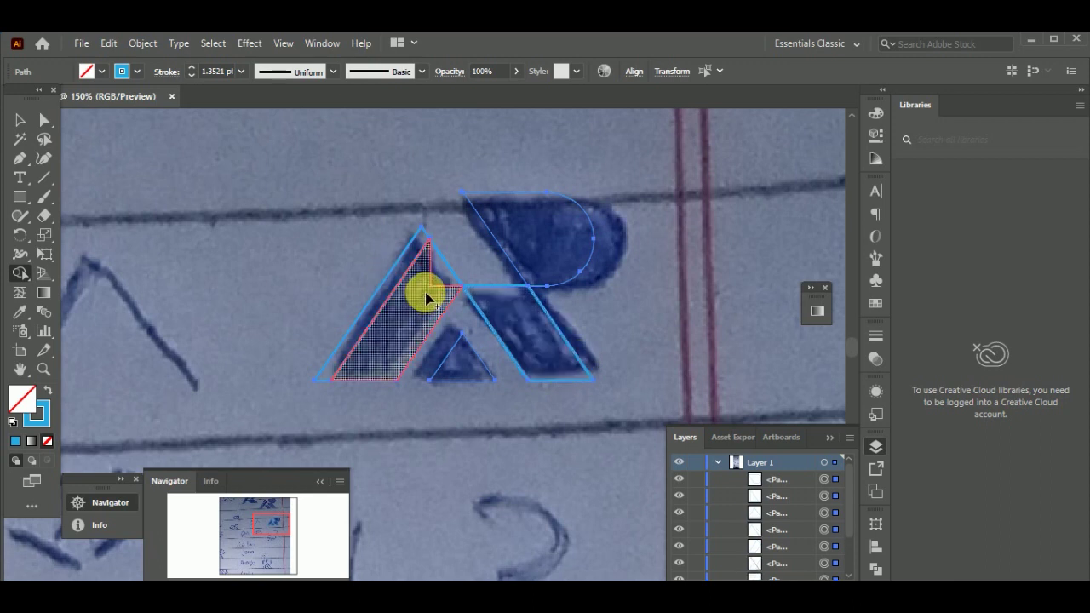
{"action": "left_click", "coordinate": [418, 251]}
{"action": "left_click", "coordinate": [417, 246], "text": "alt"}
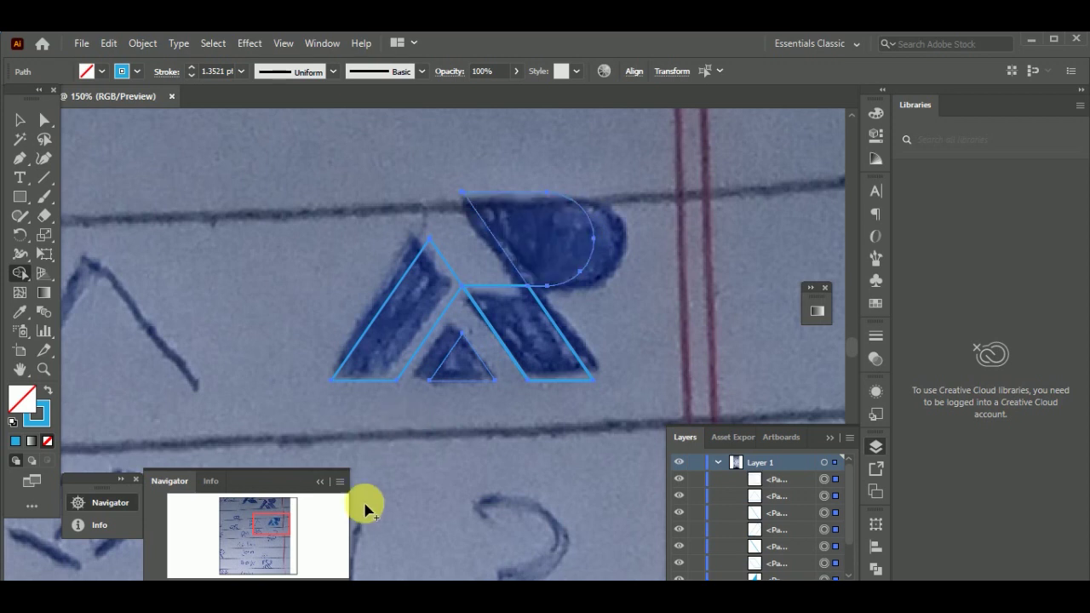
- Remove the tiny leftover sliver at the left leg's peak with the Shape Builder tool
{"action": "key", "text": "ctrl+plus"}
{"action": "key", "text": "ctrl+plus"}
{"action": "scroll", "coordinate": [417, 388], "scroll_direction": "up", "scroll_amount": 1}
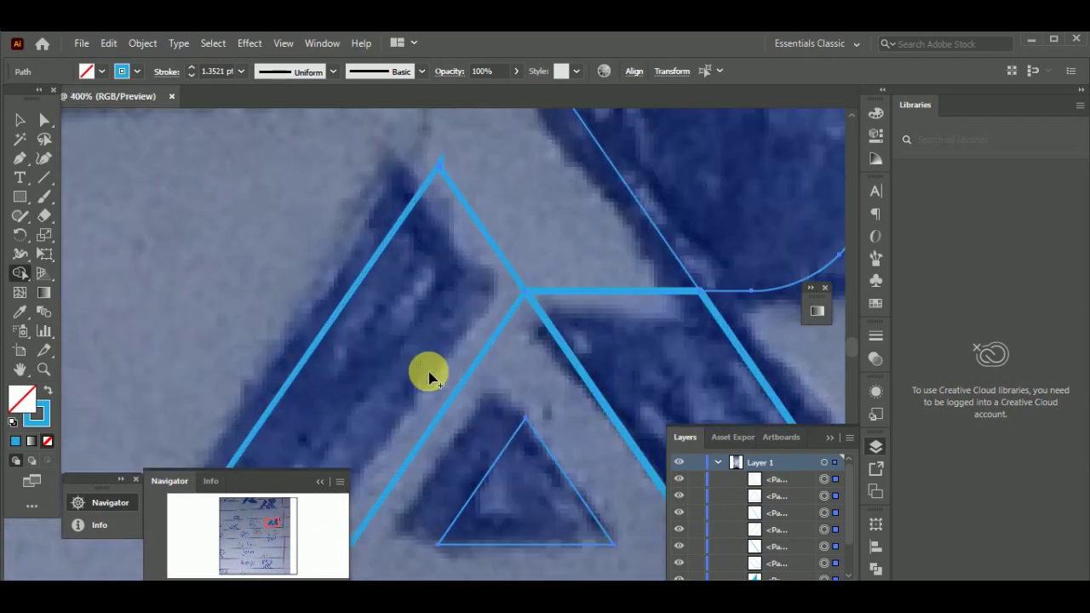
{"action": "scroll", "coordinate": [409, 464], "scroll_direction": "up", "scroll_amount": 1}
{"action": "key", "text": "ctrl+equal"}
{"action": "key", "text": "ctrl+equal"}
{"action": "key", "text": "ctrl+equal"}
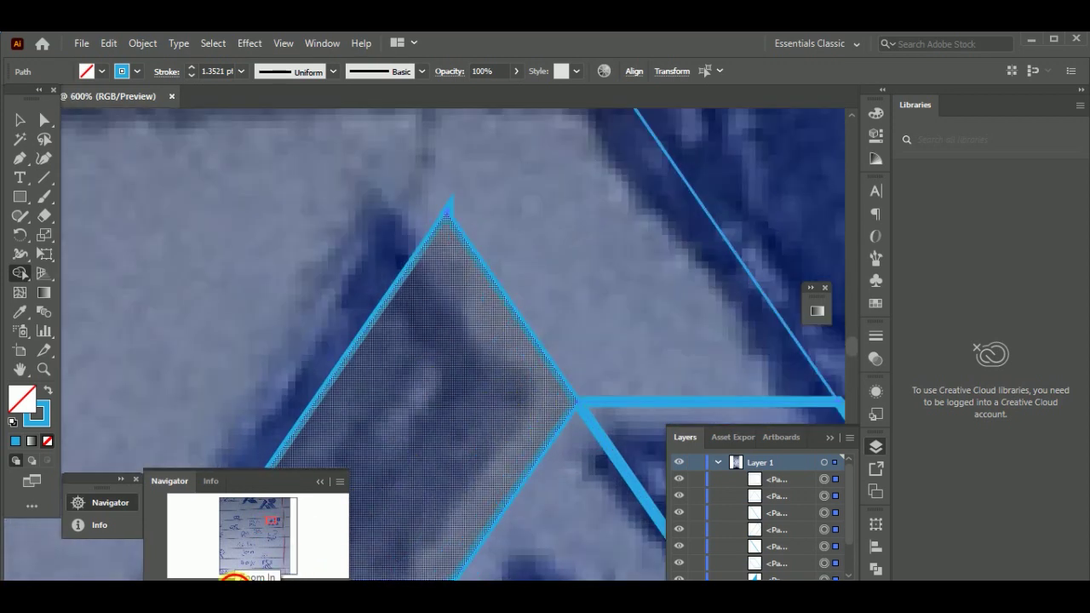
{"action": "scroll", "coordinate": [438, 385], "scroll_direction": "up", "scroll_amount": 2}
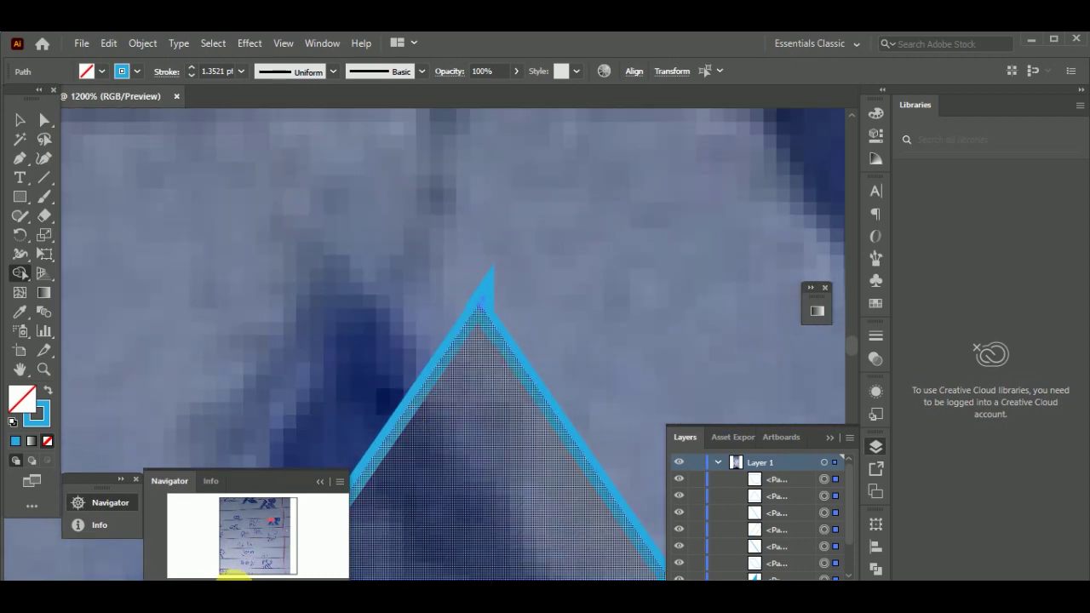
{"action": "key", "text": "ctrl+equal"}
{"action": "key", "text": "ctrl+equal"}
{"action": "left_click", "coordinate": [525, 271], "text": "alt"}
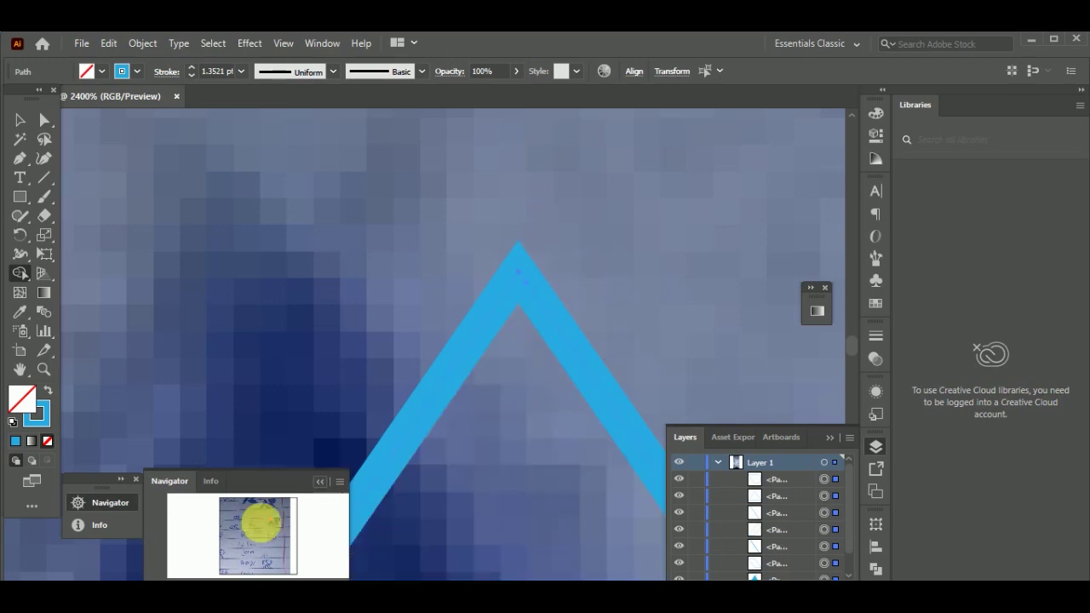
- Remove the tiny leftover triangle at the pointed corner of the R bowl
{"action": "key", "text": "ctrl+minus"}
{"action": "key", "text": "ctrl+minus"}
{"action": "key", "text": "ctrl+minus"}
{"action": "key", "text": "ctrl+minus"}
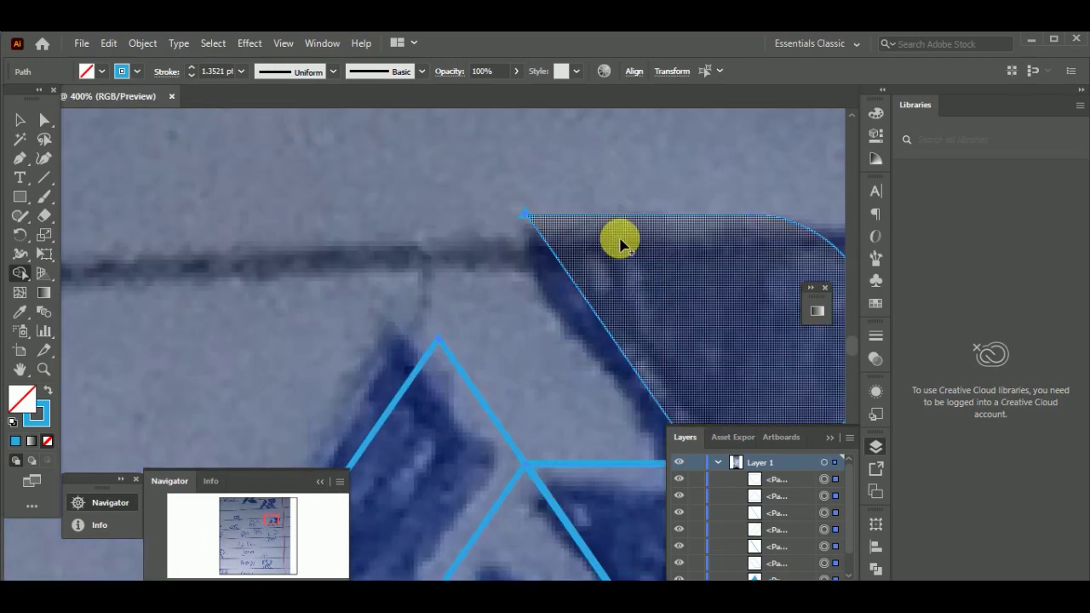
{"action": "key", "text": "ctrl+plus"}
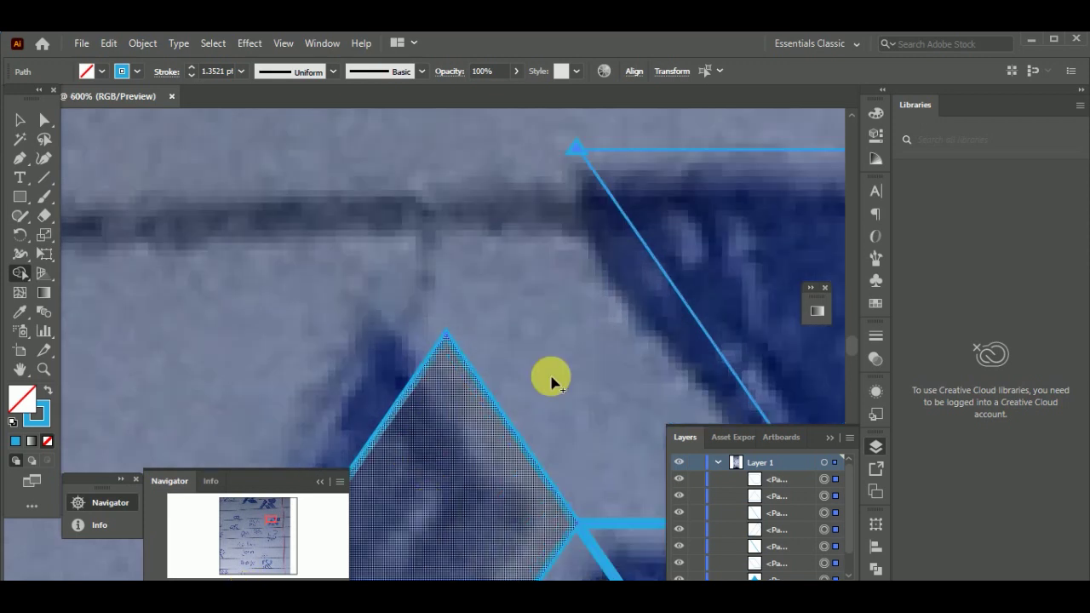
{"action": "left_click_drag", "start_coordinate": [499, 447], "coordinate": [476, 521]}
{"action": "left_click", "coordinate": [240, 589]}
{"action": "left_click", "coordinate": [239, 589]}
{"action": "left_click", "coordinate": [238, 590]}
{"action": "scroll", "coordinate": [487, 414], "scroll_direction": "down", "scroll_amount": 2}
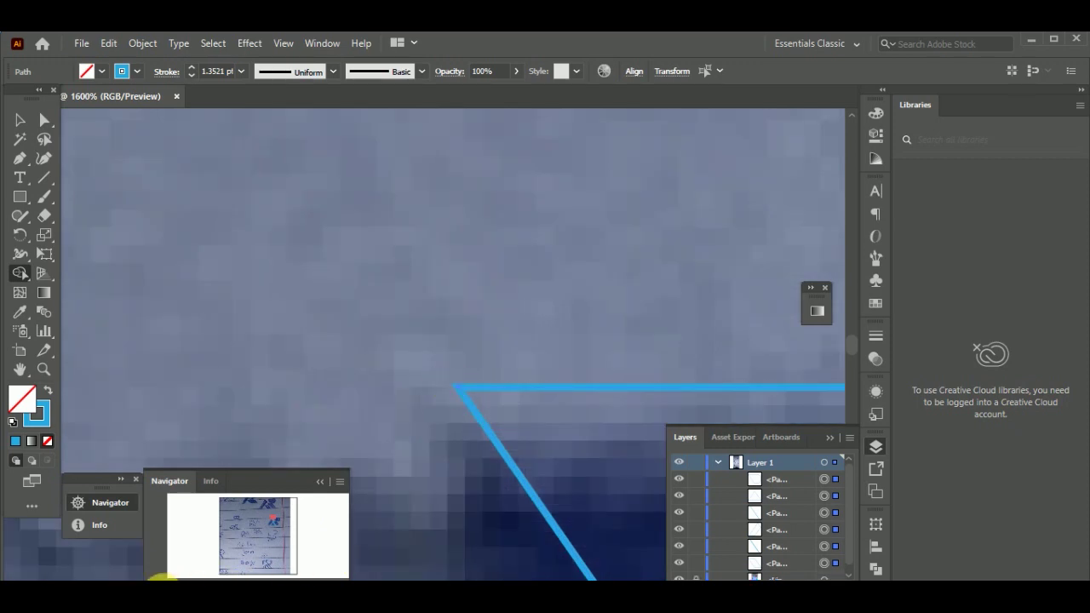
- Select all pieces of the traced mark and swap their blue stroke to a solid fill
{"action": "left_click", "coordinate": [162, 588]}
{"action": "left_click", "coordinate": [162, 588]}
{"action": "left_click", "coordinate": [162, 588]}
{"action": "left_click", "coordinate": [161, 588]}
{"action": "left_click", "coordinate": [162, 587]}
{"action": "left_click", "coordinate": [162, 588]}
{"action": "left_click", "coordinate": [161, 587]}
{"action": "left_click", "coordinate": [162, 588]}
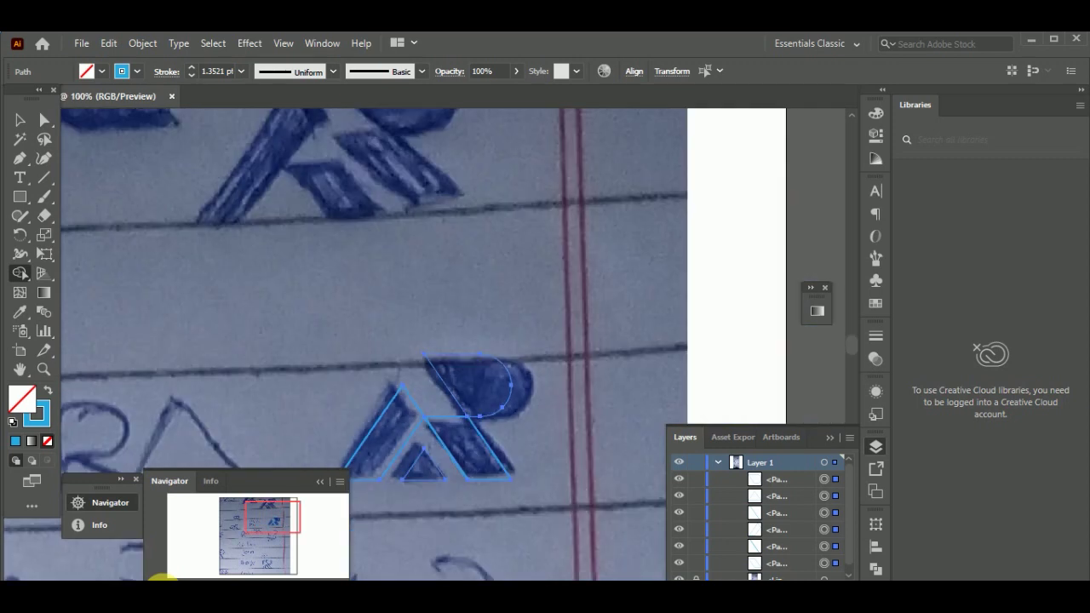
{"action": "left_click", "coordinate": [162, 587]}
{"action": "left_click", "coordinate": [162, 583]}
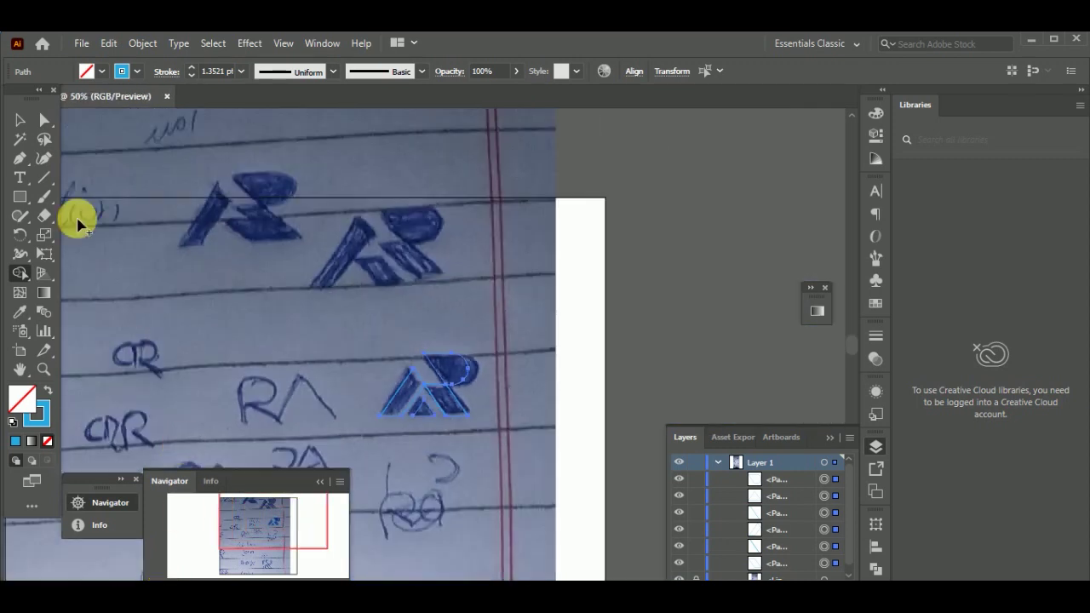
{"action": "left_click", "coordinate": [20, 118]}
{"action": "left_click", "coordinate": [499, 323]}
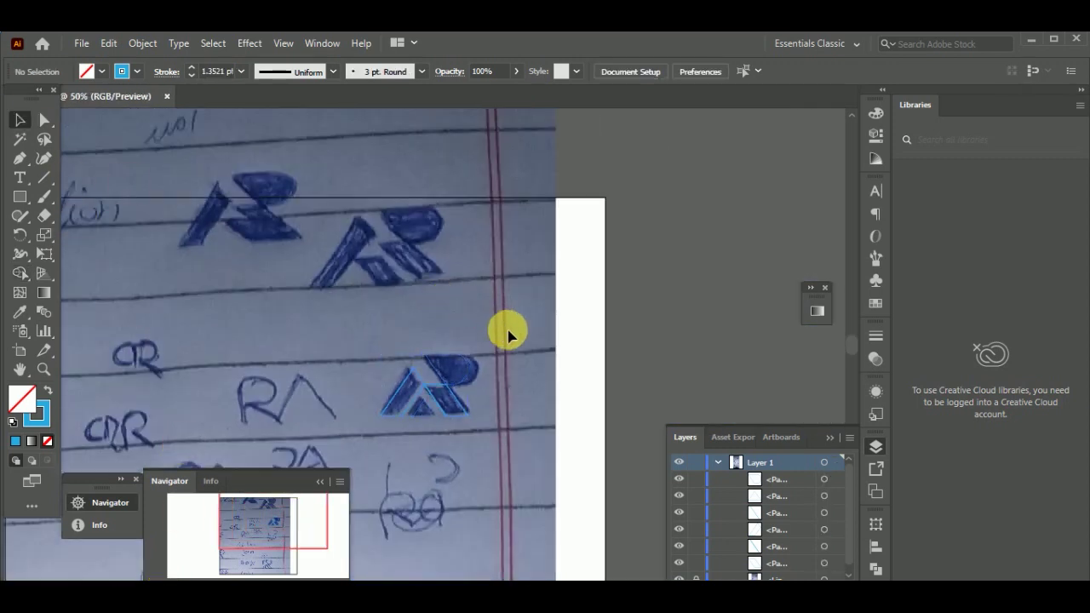
{"action": "left_click", "coordinate": [242, 593]}
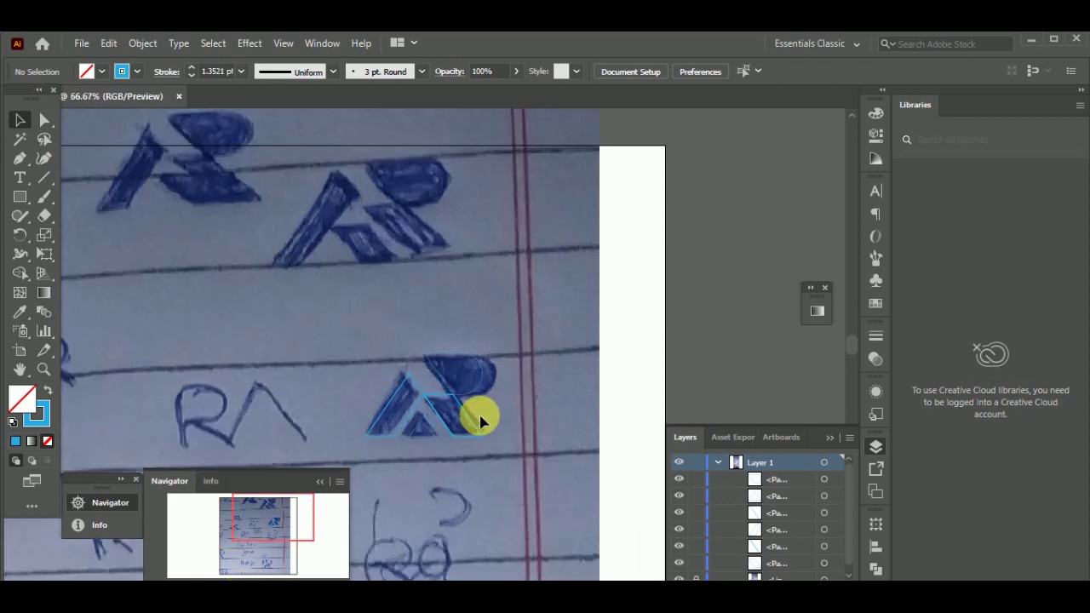
{"action": "scroll", "coordinate": [484, 401], "scroll_direction": "down", "scroll_amount": 1}
{"action": "key", "text": "ctrl+a"}
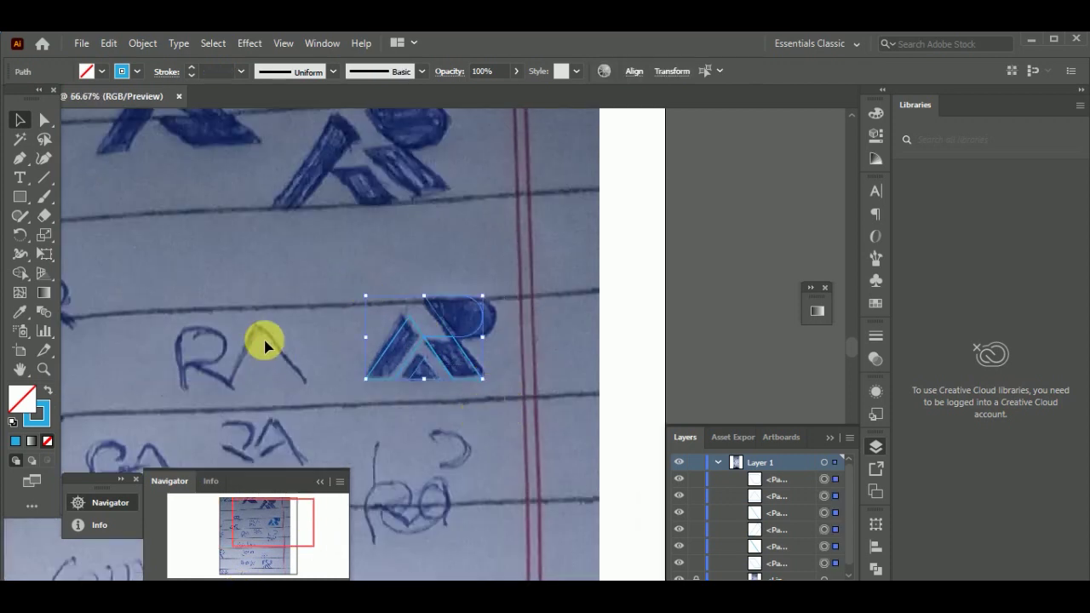
{"action": "left_click", "coordinate": [48, 387]}
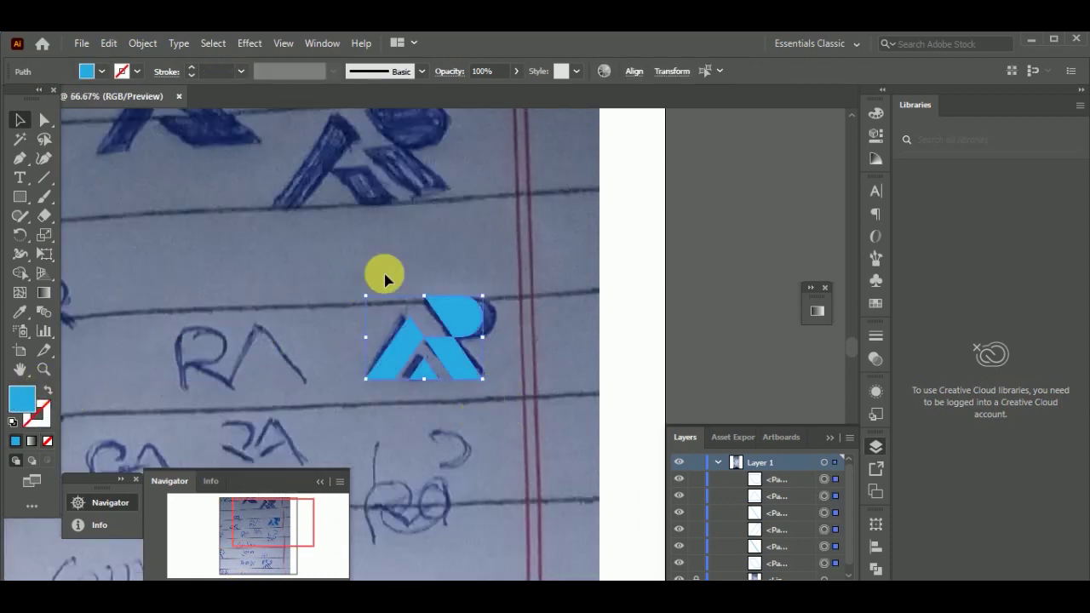
{"action": "left_click", "coordinate": [545, 298]}
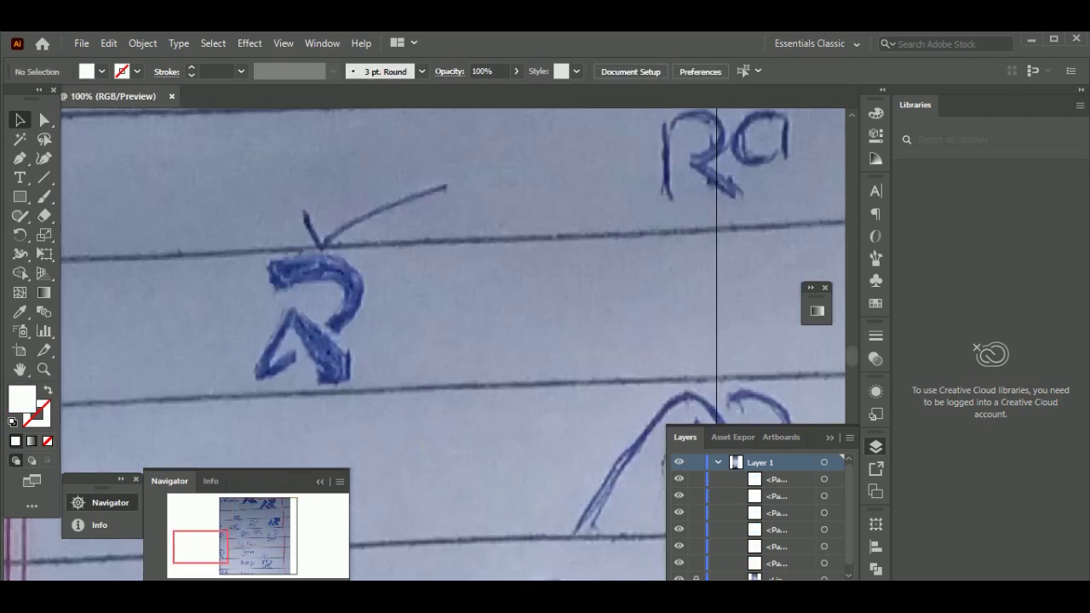
- Draw a wide ellipse over the arrow-marked R sketch and swap its white fill to the stroke
{"action": "scroll", "coordinate": [555, 486], "scroll_direction": "up", "scroll_amount": 1}
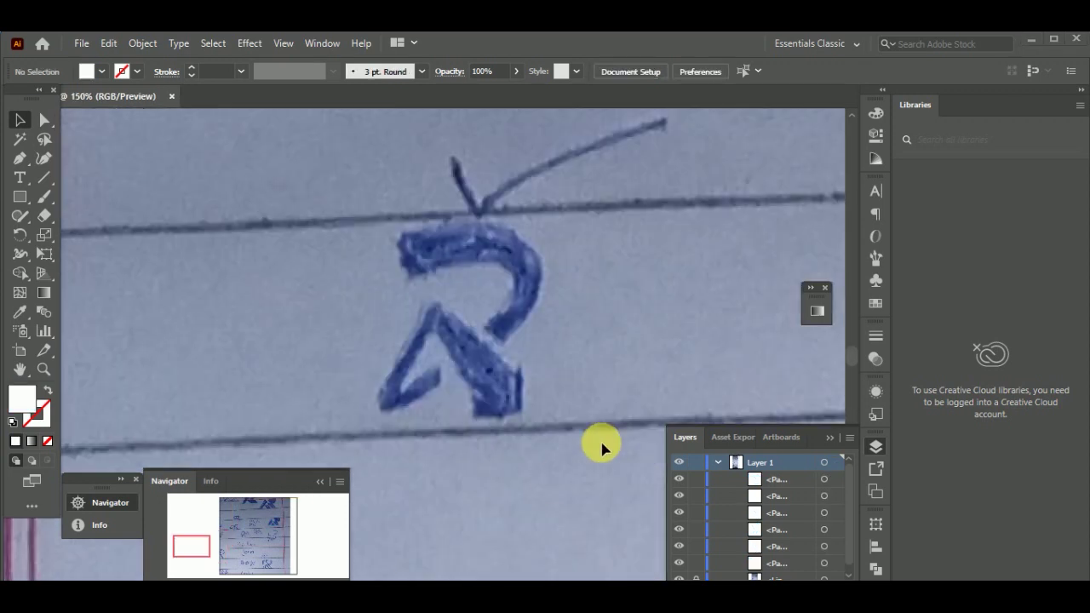
{"action": "scroll", "coordinate": [179, 264], "scroll_direction": "up", "scroll_amount": 1}
{"action": "left_click_drag", "start_coordinate": [16, 206], "coordinate": [71, 228]}
{"action": "left_click_drag", "start_coordinate": [328, 252], "coordinate": [609, 389]}
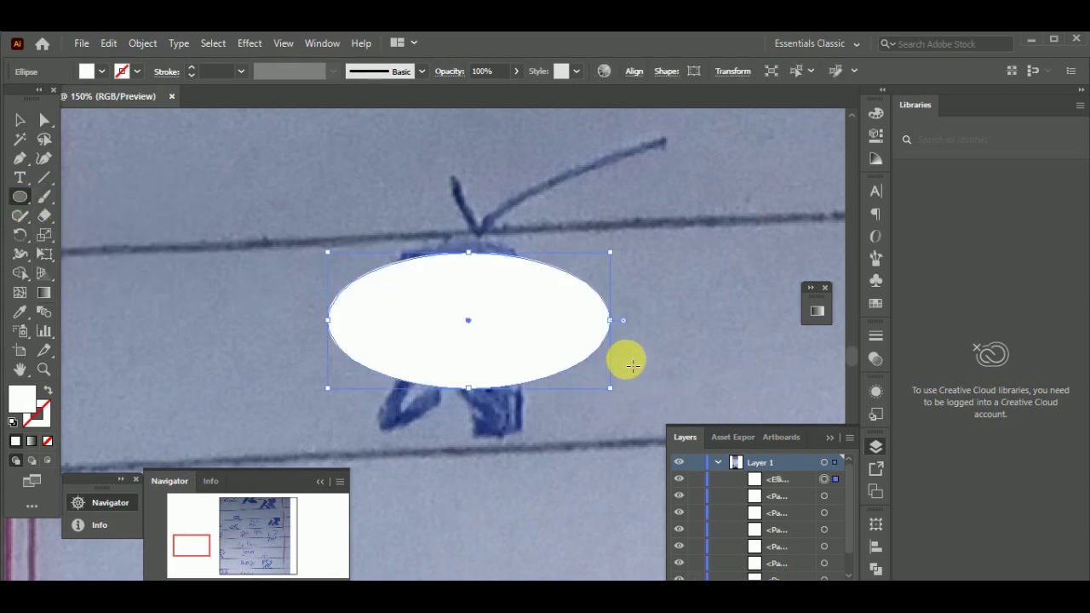
{"action": "left_click", "coordinate": [48, 393]}
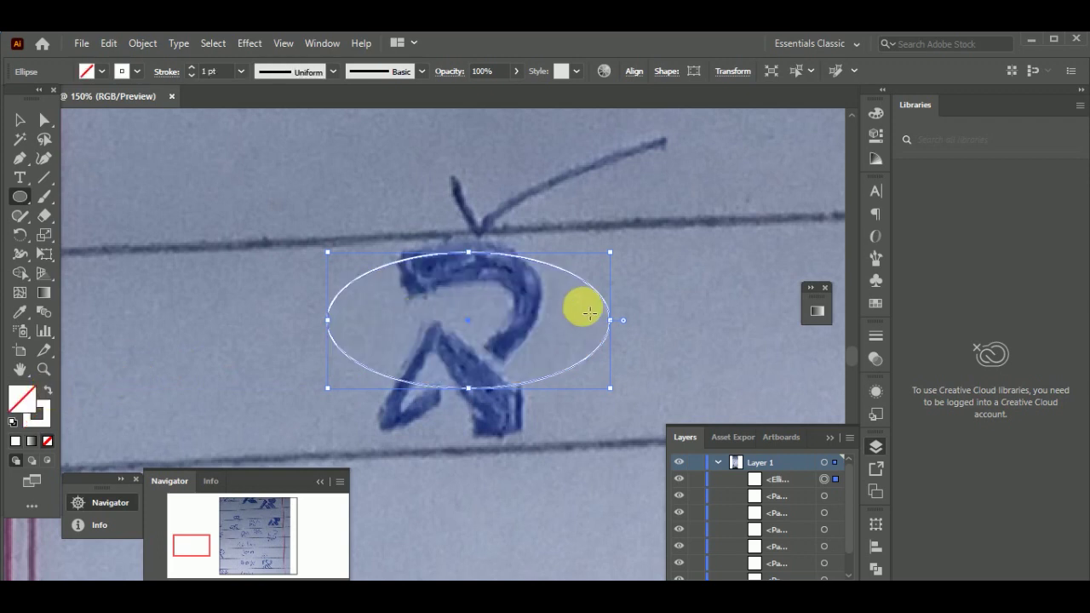
- Tilt the white ellipse upward to the right and move it so its end follows the R bowl's outer curve
{"action": "left_click_drag", "start_coordinate": [619, 253], "coordinate": [555, 214]}
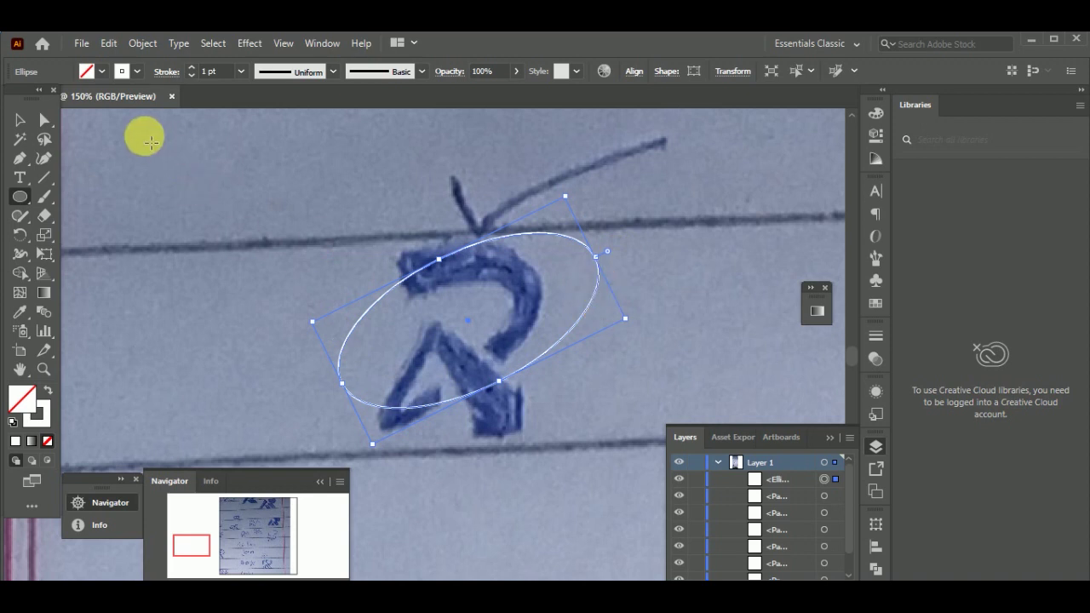
{"action": "left_click", "coordinate": [22, 121]}
{"action": "left_click_drag", "start_coordinate": [597, 298], "coordinate": [537, 309]}
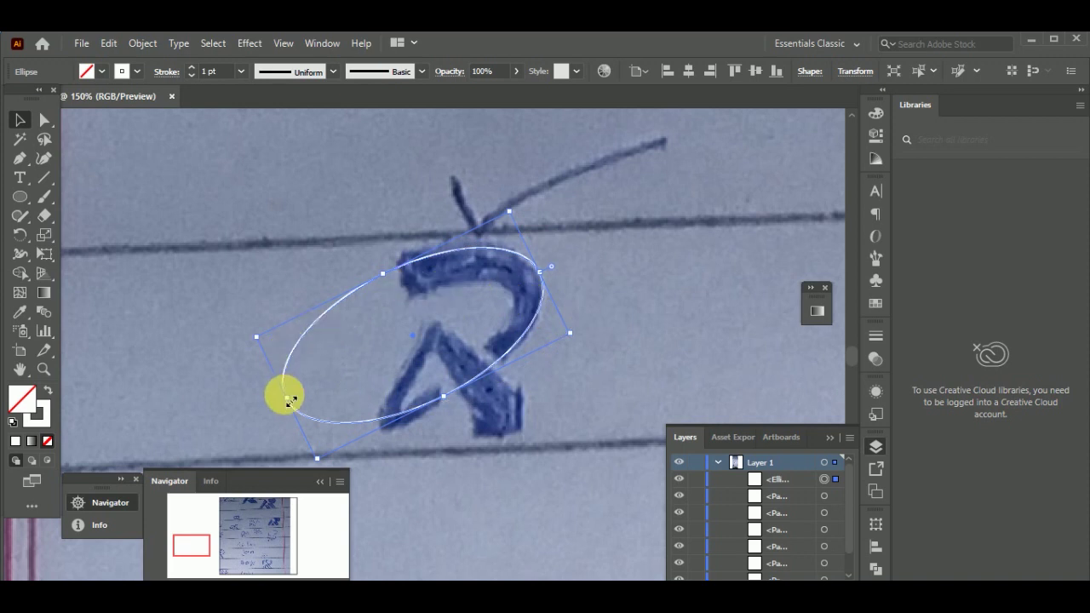
- Stretch the tilted ellipse lengthwise and widen its upper and lower sides to fit the R bowl and left foot
{"action": "left_click_drag", "start_coordinate": [290, 400], "coordinate": [273, 403]}
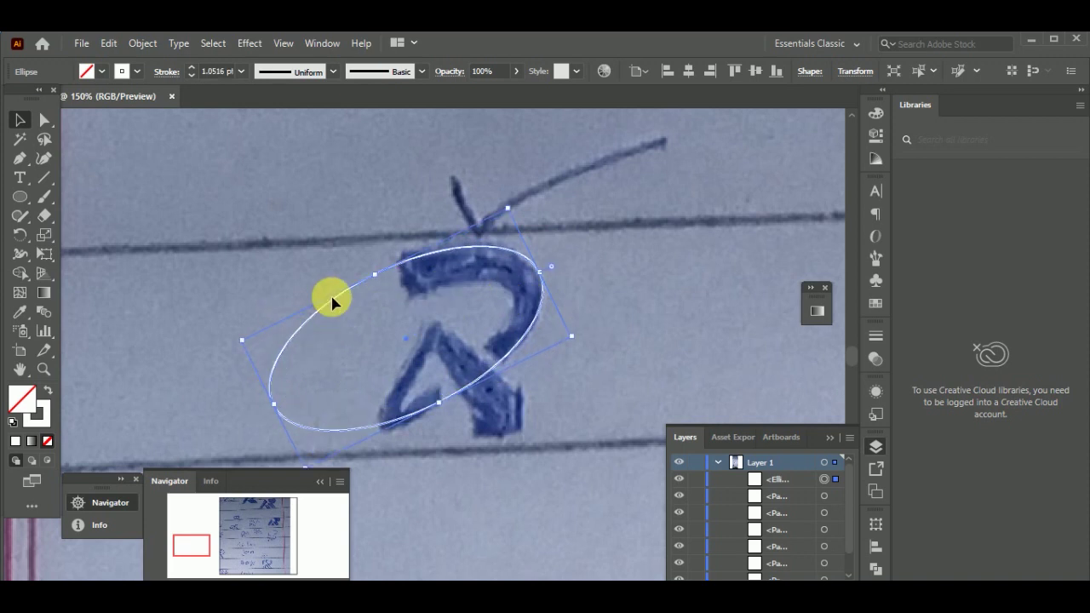
{"action": "left_click_drag", "start_coordinate": [374, 279], "coordinate": [369, 265]}
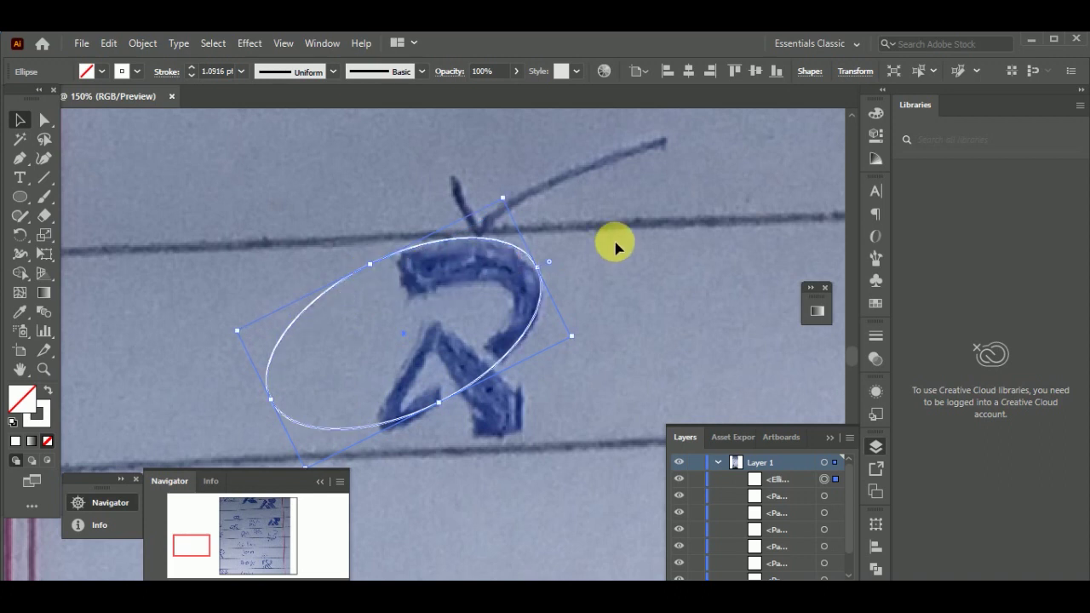
{"action": "scroll", "coordinate": [615, 247], "scroll_direction": "down", "scroll_amount": 1}
{"action": "left_click", "coordinate": [465, 414]}
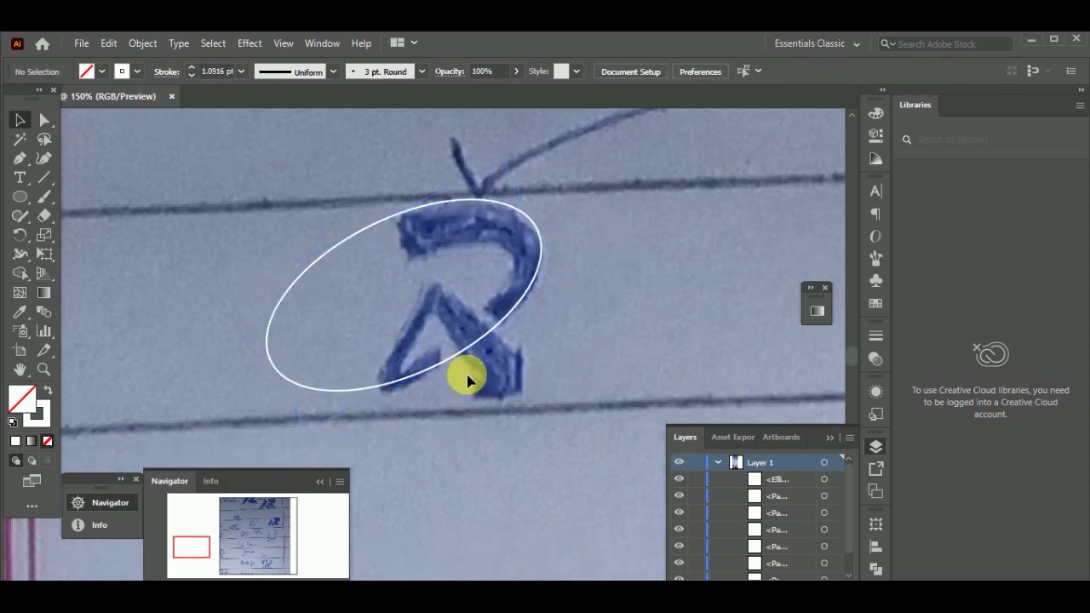
{"action": "left_click", "coordinate": [453, 389]}
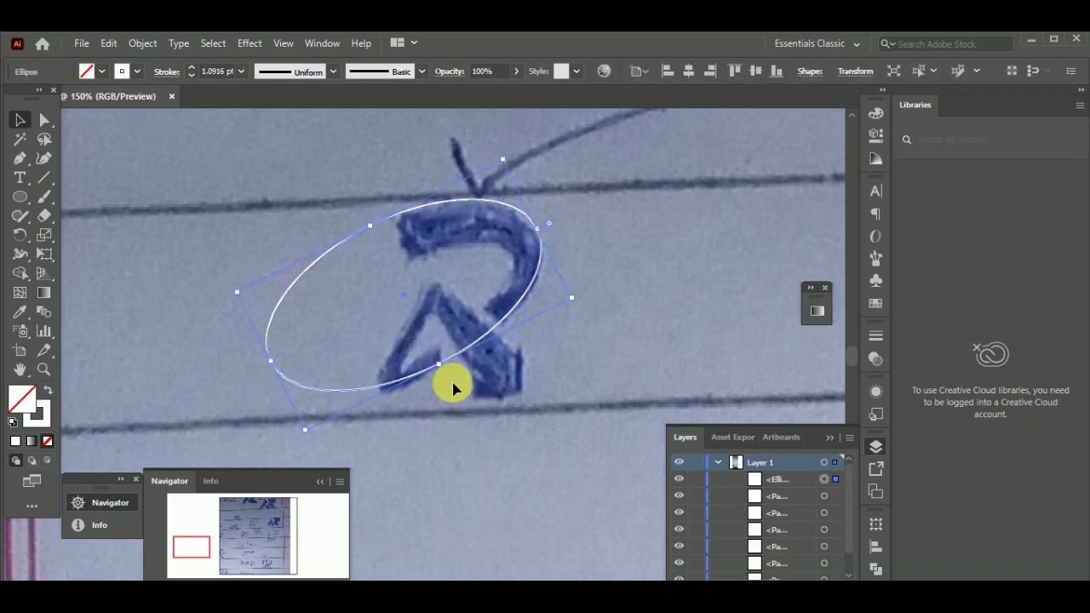
{"action": "left_click_drag", "start_coordinate": [439, 366], "coordinate": [439, 385]}
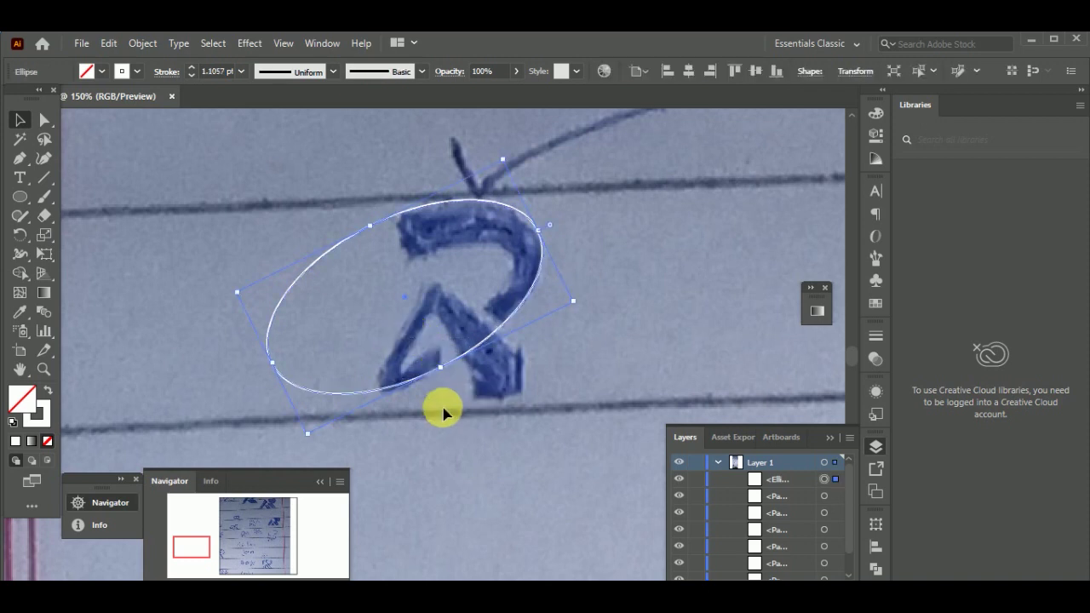
{"action": "left_click", "coordinate": [655, 321]}
{"action": "scroll", "coordinate": [657, 321], "scroll_direction": "down", "scroll_amount": 2}
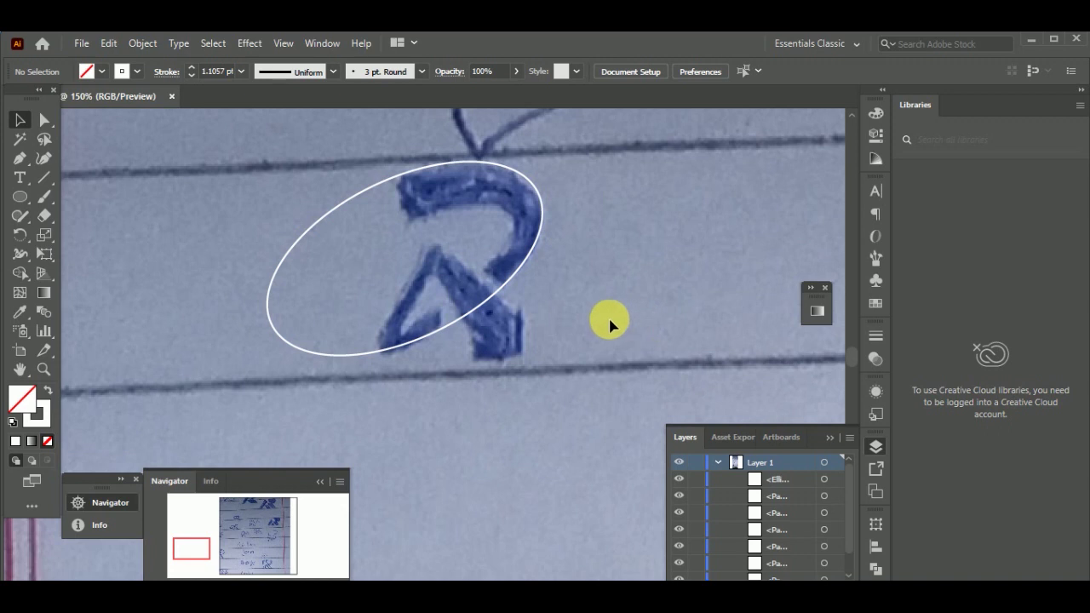
{"action": "left_click", "coordinate": [330, 315]}
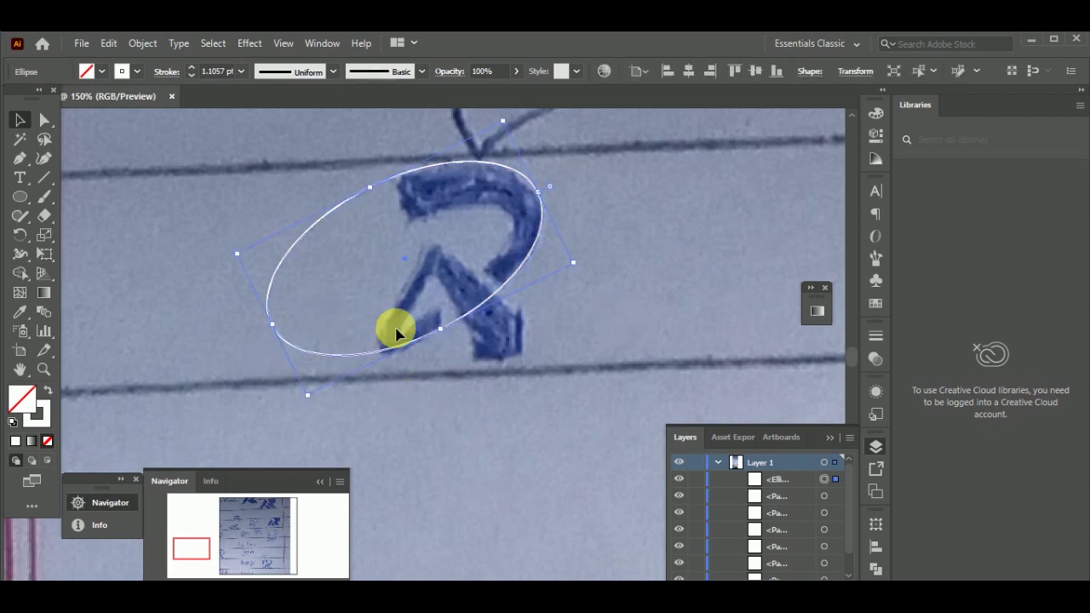
{"action": "left_click", "coordinate": [375, 409]}
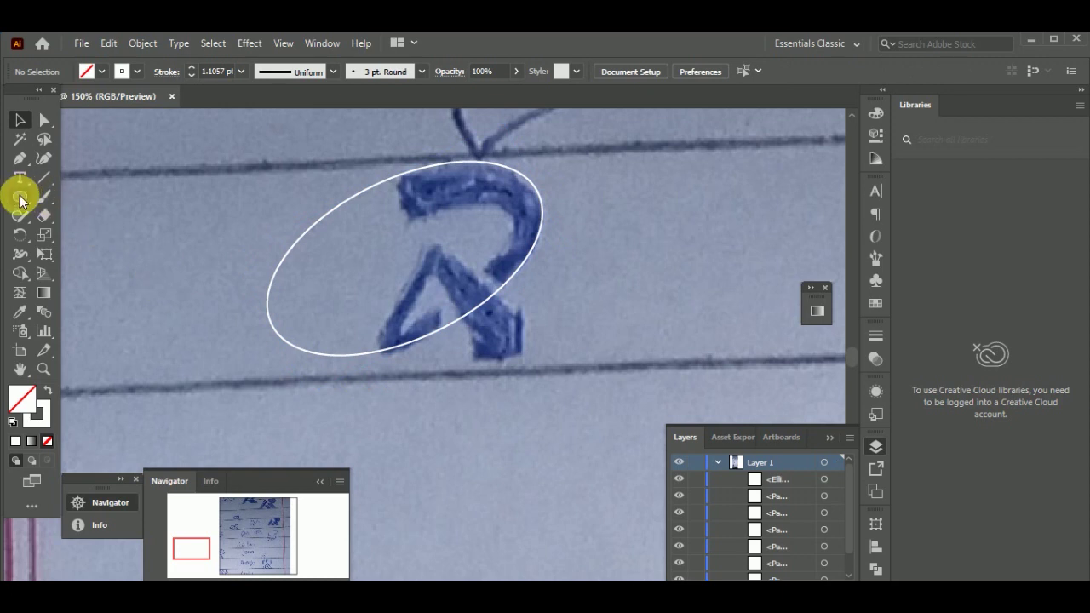
- Draw a rectangle around the R sketch, about 102 by 118 px, touching the top and right side of the ellipse
{"action": "left_click_drag", "start_coordinate": [20, 199], "coordinate": [85, 195]}
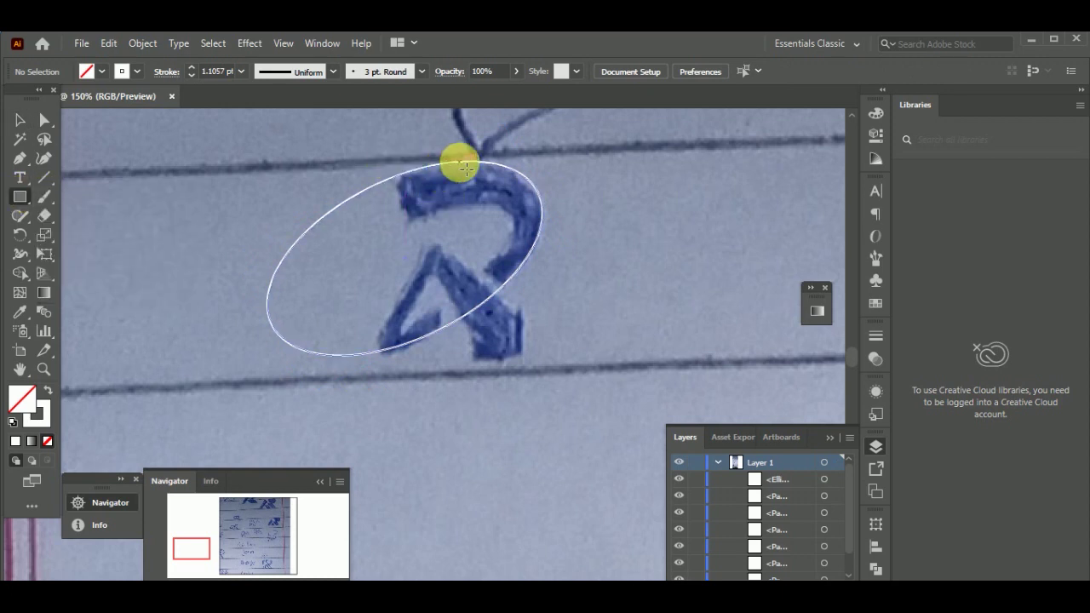
{"action": "left_click_drag", "start_coordinate": [460, 164], "coordinate": [550, 368]}
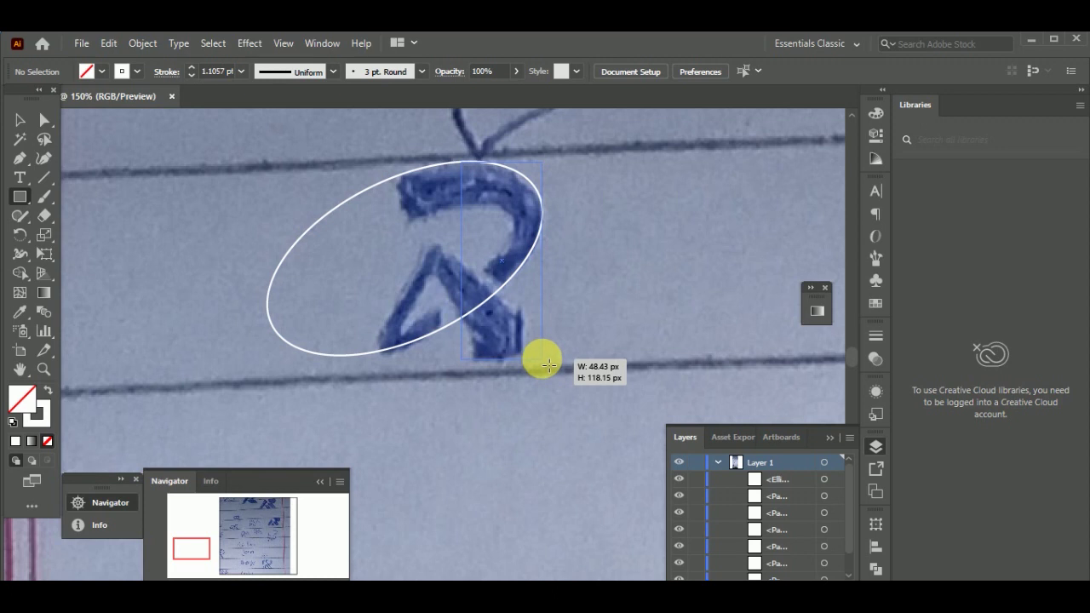
{"action": "left_click_drag", "start_coordinate": [542, 360], "coordinate": [543, 359]}
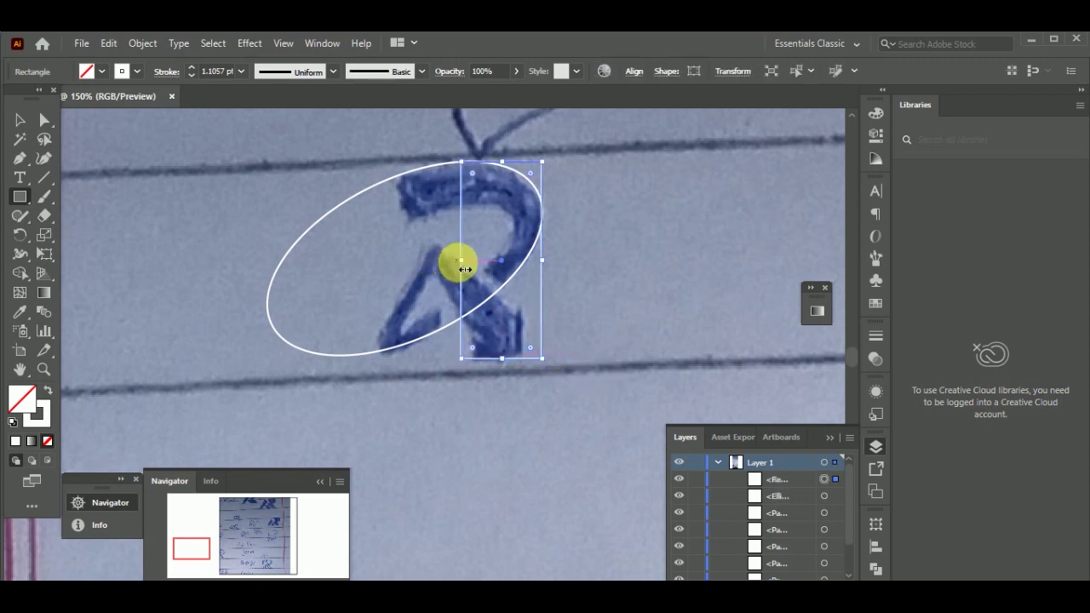
{"action": "left_click_drag", "start_coordinate": [461, 260], "coordinate": [392, 260]}
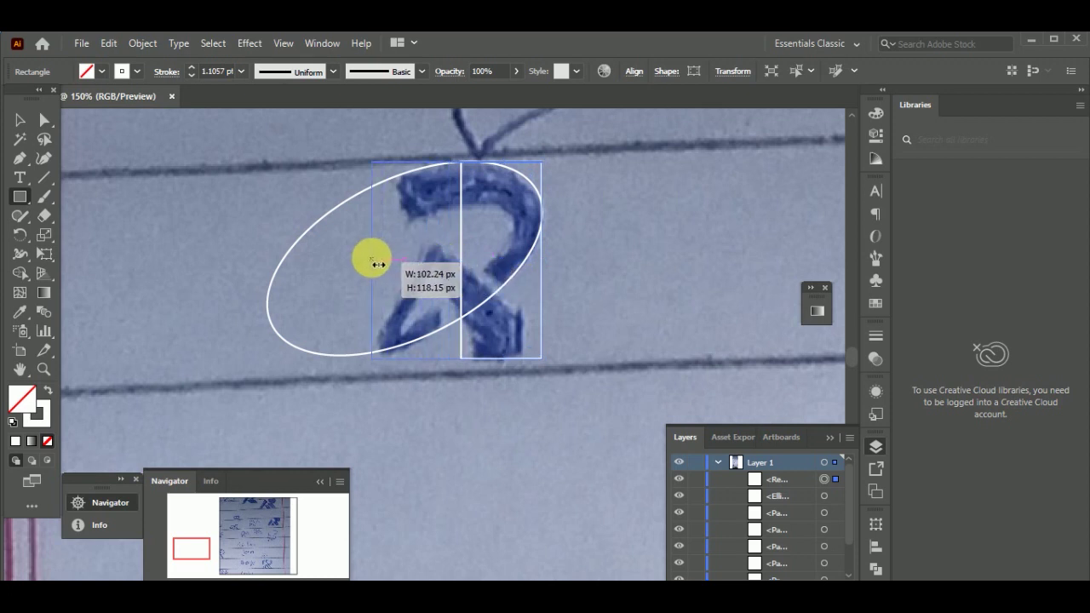
{"action": "left_click_drag", "start_coordinate": [373, 265], "coordinate": [371, 265]}
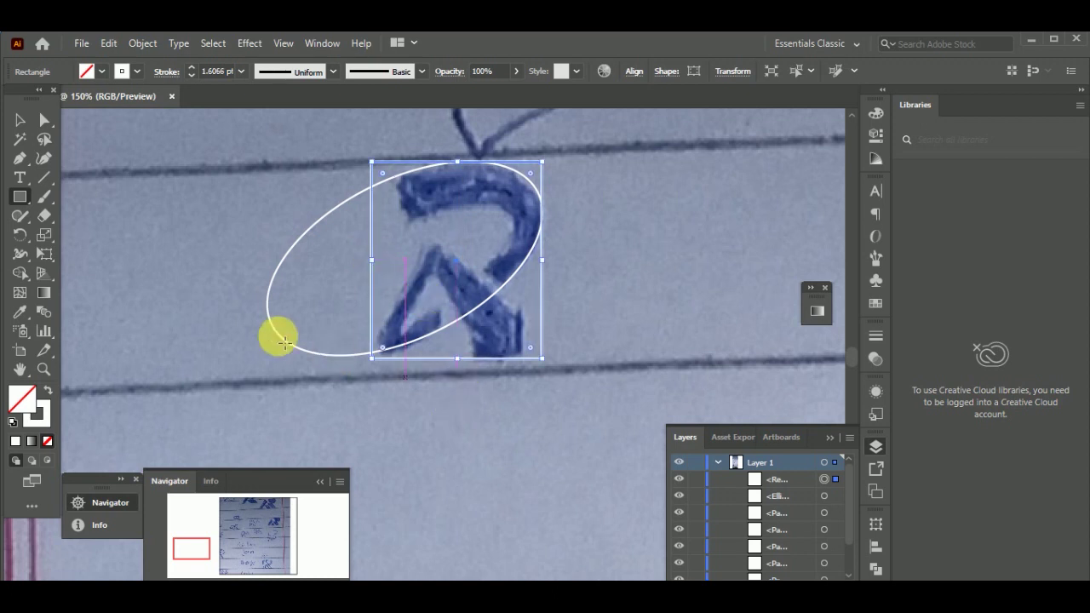
- Narrow the rectangle by moving its left side in to the left end of the R bowl
{"action": "left_click", "coordinate": [19, 119]}
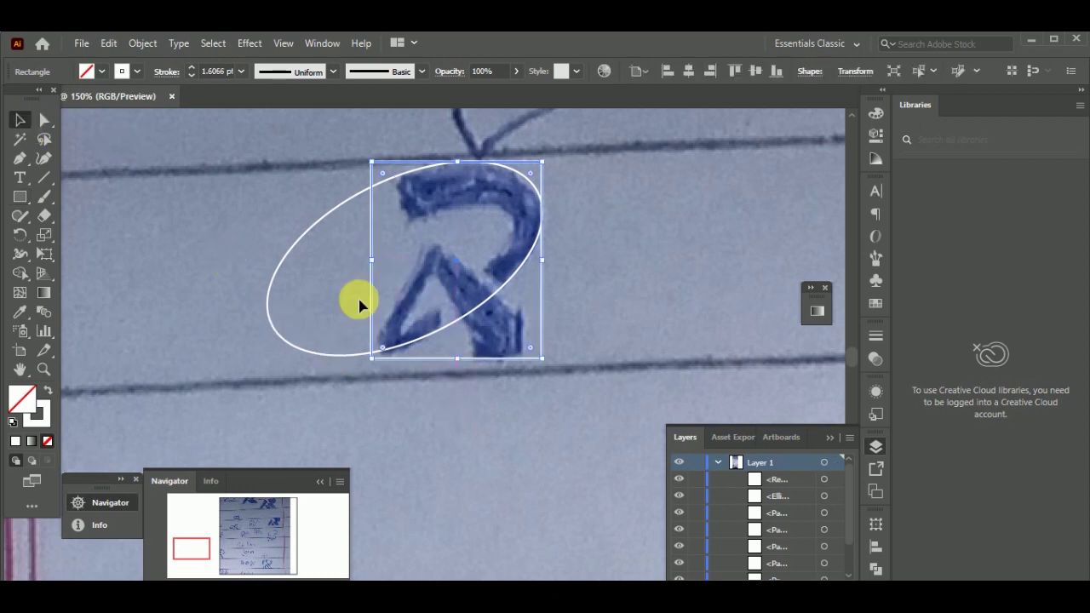
{"action": "left_click", "coordinate": [438, 334]}
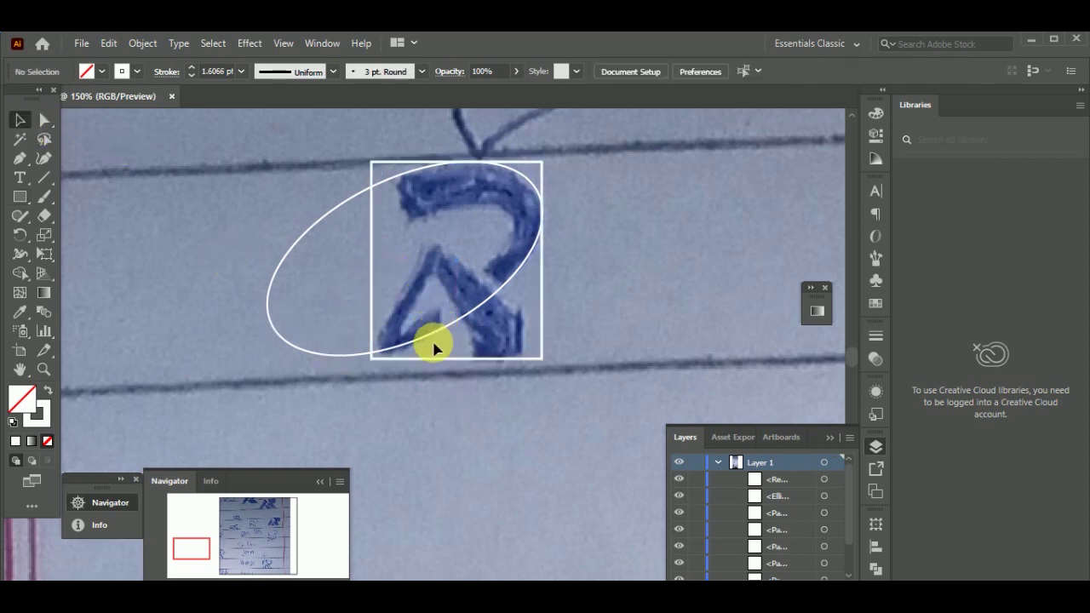
{"action": "left_click", "coordinate": [374, 279]}
{"action": "left_click_drag", "start_coordinate": [374, 267], "coordinate": [400, 255]}
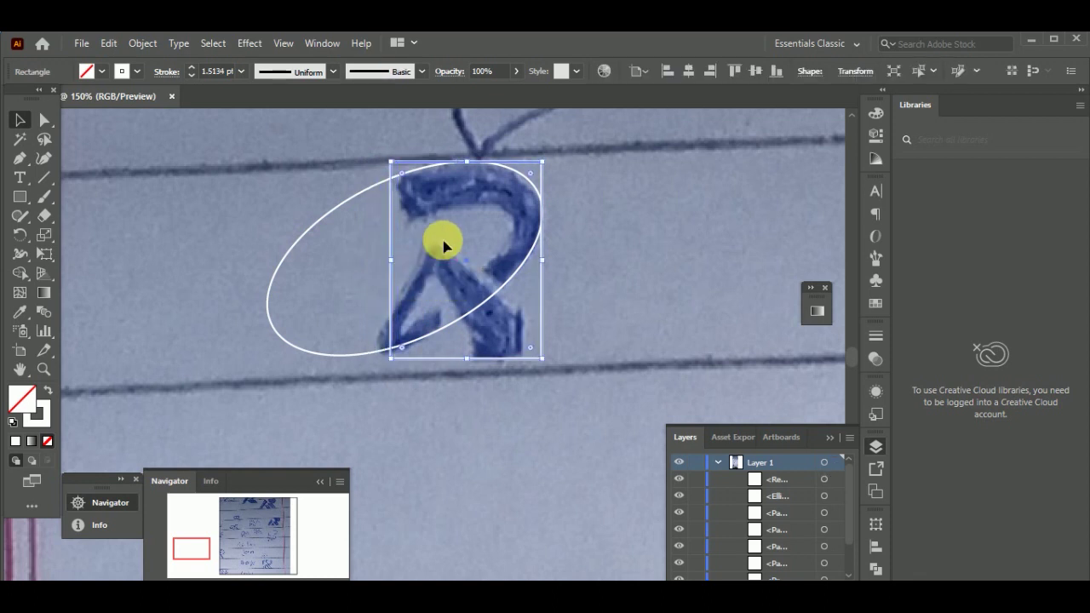
{"action": "left_click", "coordinate": [440, 239]}
- Enlarge the tilted ellipse slightly beyond its lower-left end, keeping it aligned with the R bowl's outer curve
{"action": "left_click", "coordinate": [420, 341]}
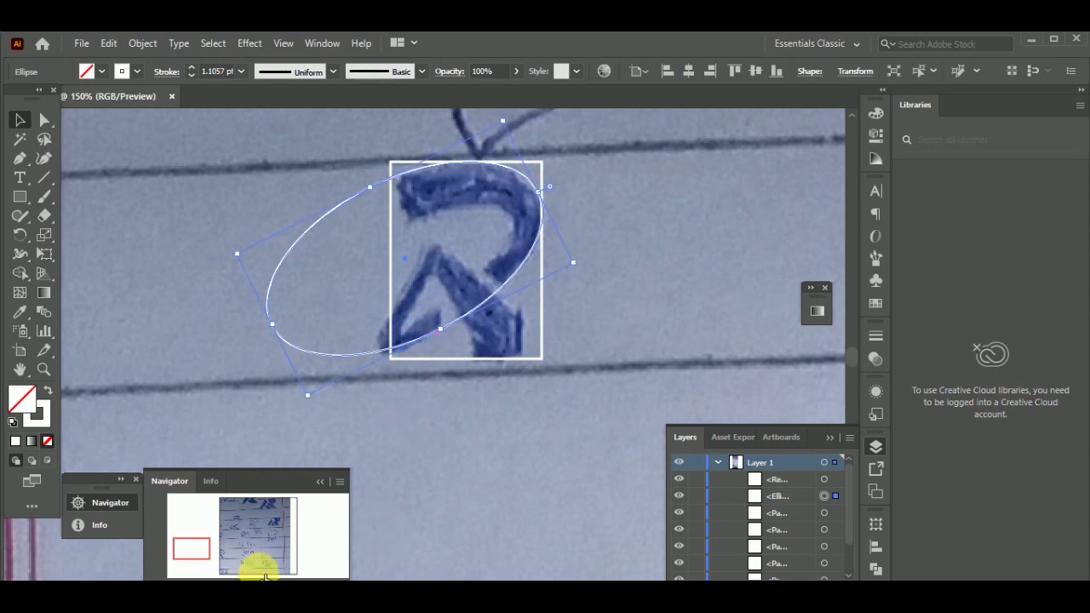
{"action": "left_click", "coordinate": [238, 588]}
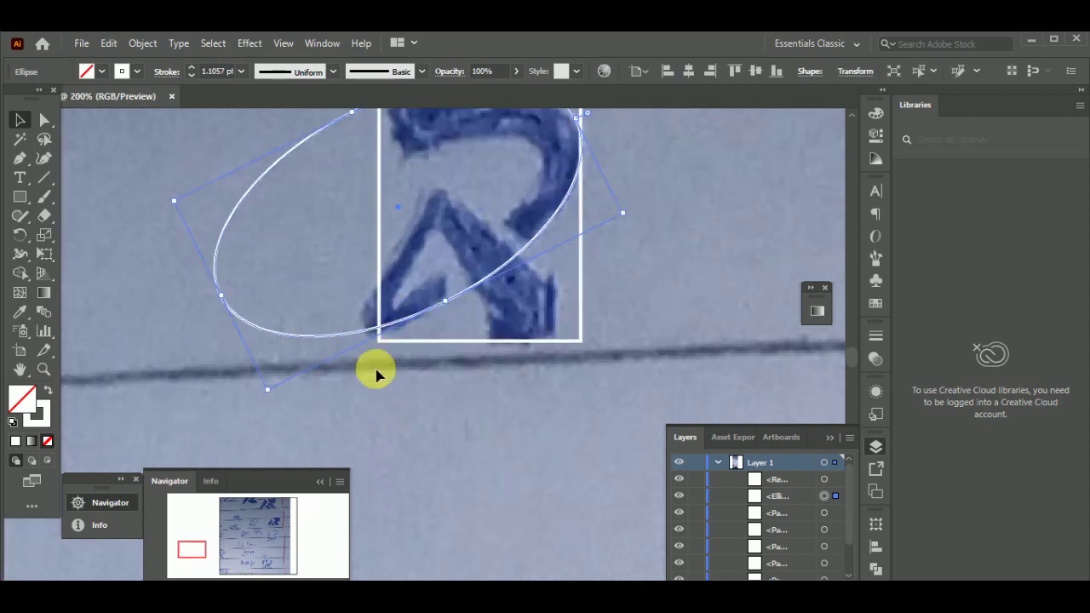
{"action": "left_click_drag", "start_coordinate": [275, 400], "coordinate": [274, 414]}
{"action": "left_click", "coordinate": [486, 409]}
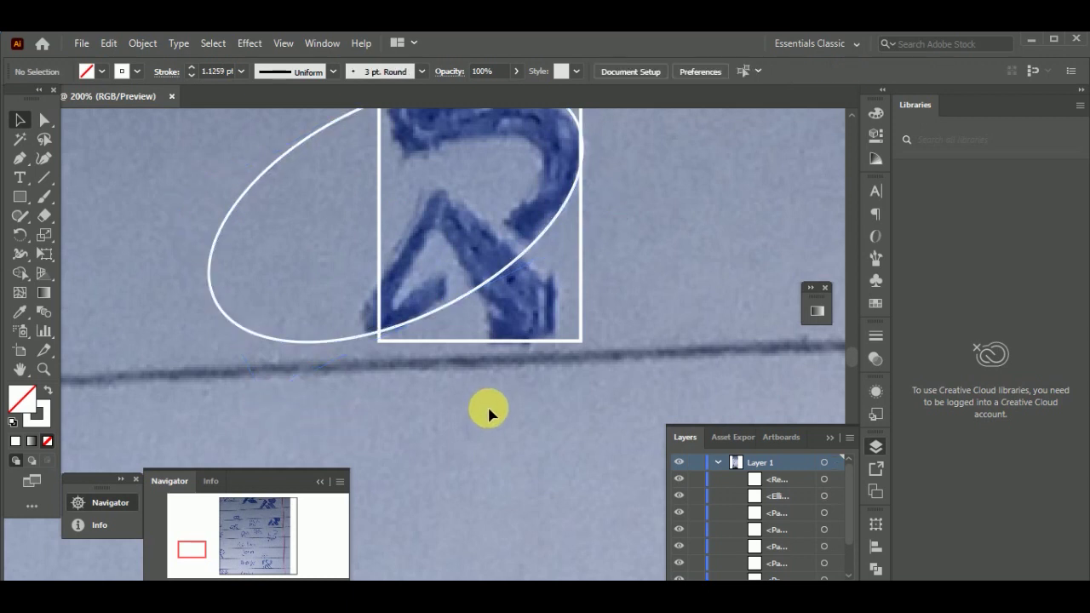
{"action": "scroll", "coordinate": [488, 412], "scroll_direction": "up", "scroll_amount": 1}
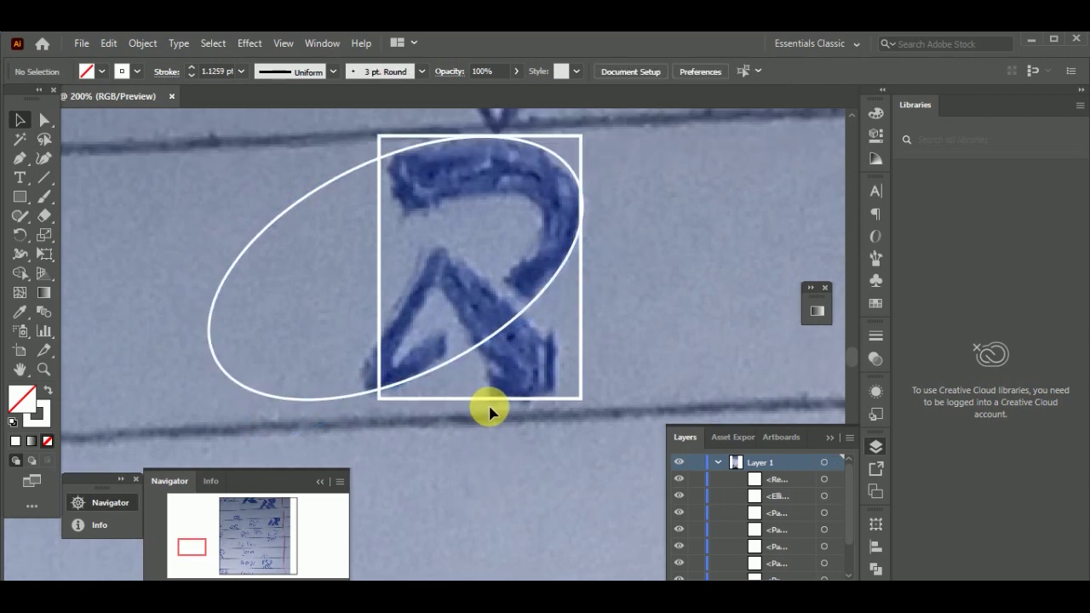
- Copy the tilted ellipse and paste the duplicate over the original
{"action": "left_click", "coordinate": [447, 364]}
{"action": "left_click", "coordinate": [633, 302]}
{"action": "left_click", "coordinate": [302, 203]}
{"action": "left_click", "coordinate": [109, 42]}
{"action": "left_click", "coordinate": [153, 117]}
{"action": "left_click", "coordinate": [107, 43]}
{"action": "left_click", "coordinate": [189, 153]}
- Shrink and reshape the duplicate ellipse so it follows the inner curve of the R bowl
{"action": "left_click_drag", "start_coordinate": [446, 364], "coordinate": [435, 315]}
{"action": "left_click_drag", "start_coordinate": [530, 214], "coordinate": [540, 218]}
{"action": "scroll", "coordinate": [619, 214], "scroll_direction": "down", "scroll_amount": 1}
{"action": "left_click_drag", "start_coordinate": [313, 307], "coordinate": [271, 332]}
{"action": "left_click", "coordinate": [711, 308]}
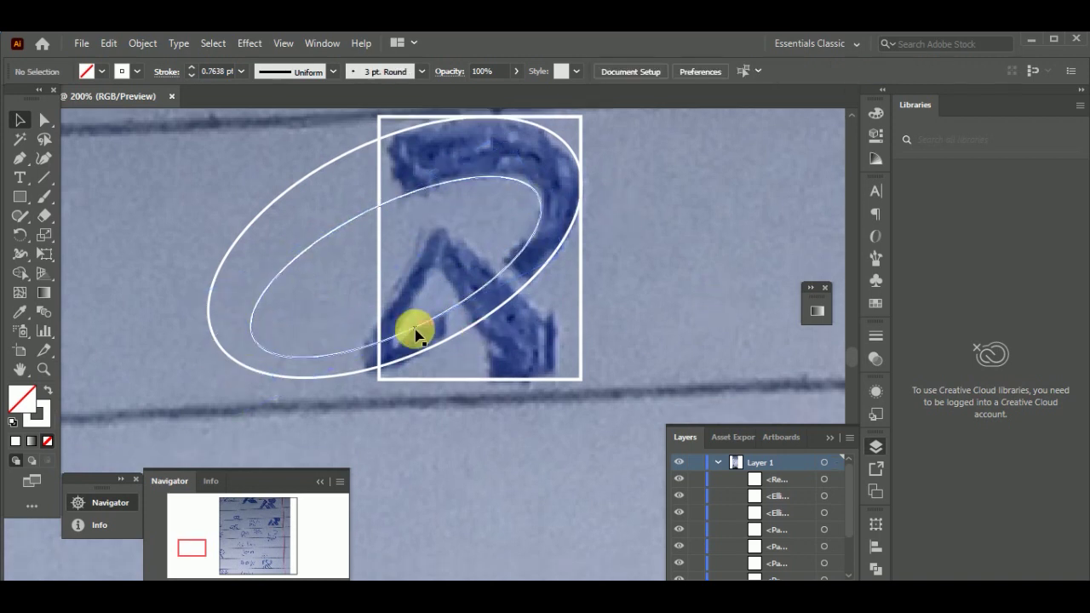
{"action": "left_click", "coordinate": [423, 325]}
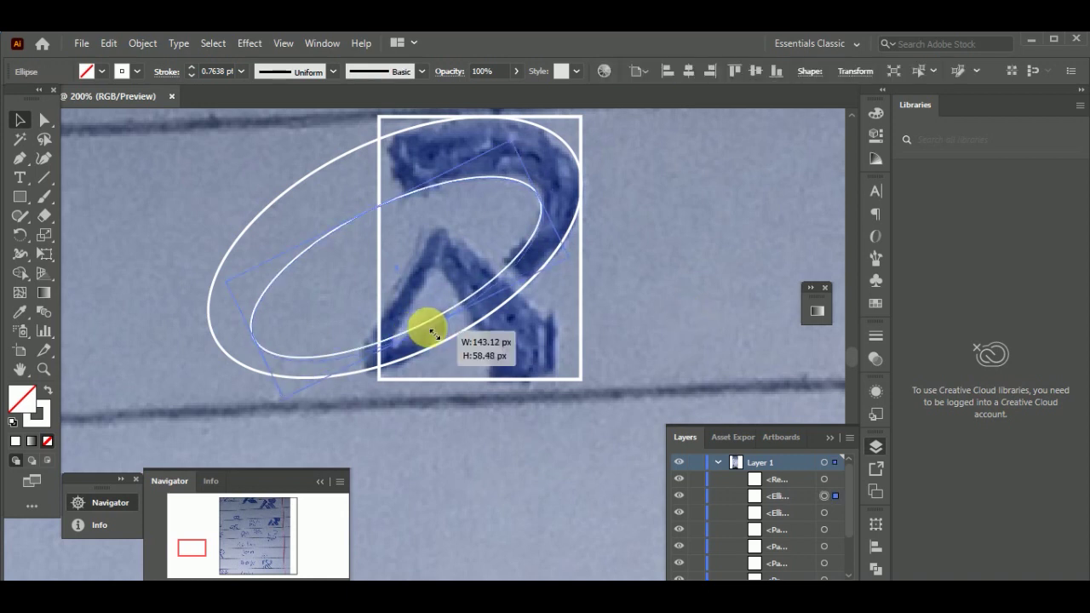
{"action": "left_click_drag", "start_coordinate": [510, 140], "coordinate": [516, 138]}
{"action": "left_click", "coordinate": [669, 202]}
- Draw a small square in the lower-right corner of the rectangle, over the sketch's right foot
{"action": "scroll", "coordinate": [669, 202], "scroll_direction": "down", "scroll_amount": 1}
{"action": "scroll", "coordinate": [668, 205], "scroll_direction": "up", "scroll_amount": 1}
{"action": "left_click_drag", "start_coordinate": [20, 197], "coordinate": [53, 205]}
{"action": "mouse_move", "coordinate": [586, 328]}
{"action": "left_mouse_down"}
{"action": "mouse_move", "coordinate": [522, 353]}
{"action": "mouse_move", "coordinate": [524, 379]}
{"action": "left_mouse_up"}
{"action": "key", "text": "v"}
{"action": "left_click", "coordinate": [608, 315]}
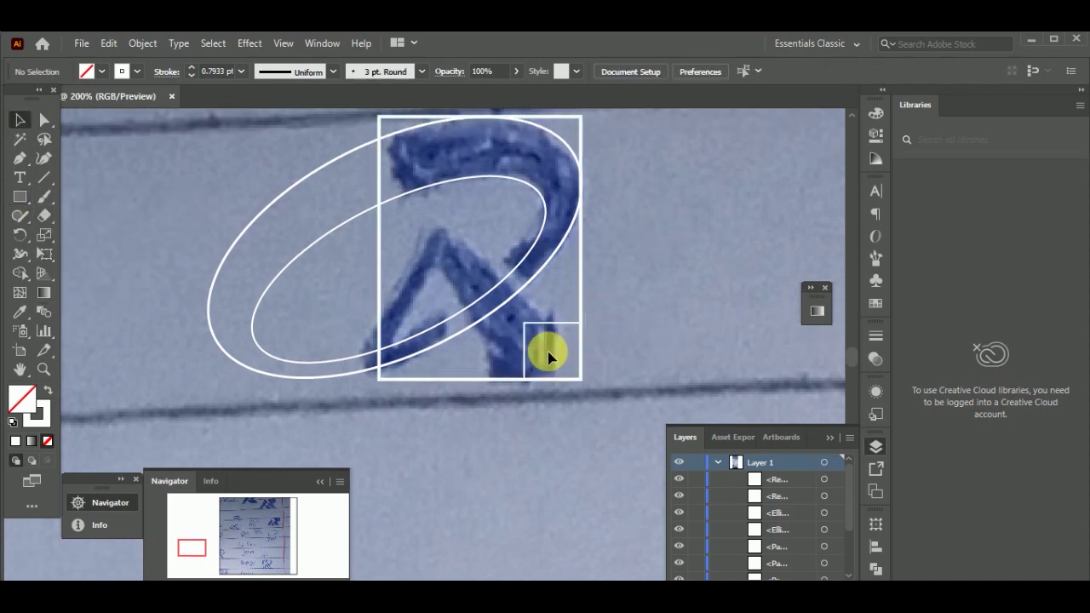
- Shift the small square left along the rectangle's base so it matches the sketch's right foot
{"action": "scroll", "coordinate": [420, 453], "scroll_direction": "up", "scroll_amount": 2}
{"action": "left_click", "coordinate": [580, 400]}
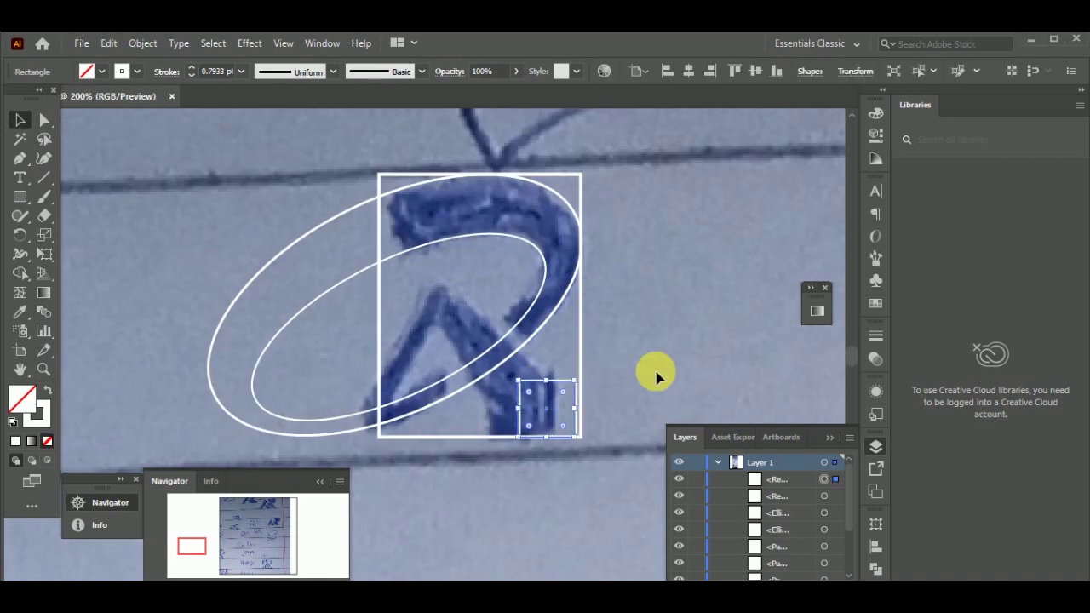
{"action": "key", "text": "Right"}
{"action": "left_click", "coordinate": [628, 392]}
- Delete the small square's top and left edges with the Direct Selection tool
{"action": "left_click", "coordinate": [554, 390]}
{"action": "left_click", "coordinate": [46, 122]}
{"action": "left_click", "coordinate": [630, 386]}
{"action": "left_click", "coordinate": [555, 394]}
{"action": "key", "text": "Delete"}
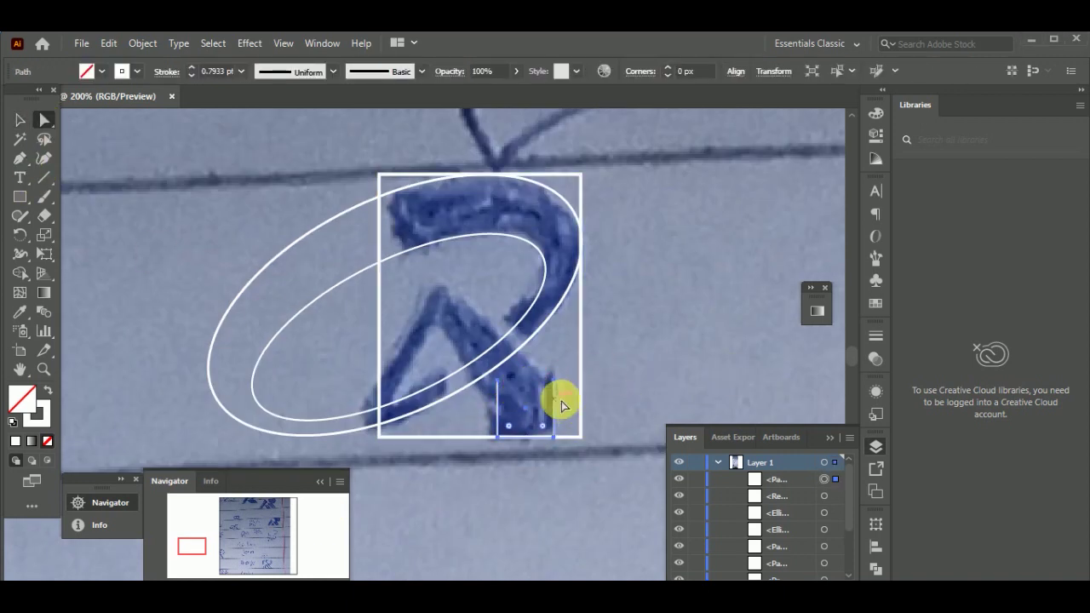
{"action": "left_click", "coordinate": [499, 388]}
{"action": "key", "text": "Delete"}
- Extend the right foot's vertical edge with a straight Pen tool diagonal along the leg, up past the rectangle's upper-left corner
{"action": "left_click", "coordinate": [531, 384]}
{"action": "left_click", "coordinate": [554, 401]}
{"action": "left_click", "coordinate": [21, 158]}
{"action": "left_click_drag", "start_coordinate": [555, 379], "coordinate": [345, 168]}
{"action": "left_click_drag", "start_coordinate": [499, 437], "coordinate": [443, 326]}
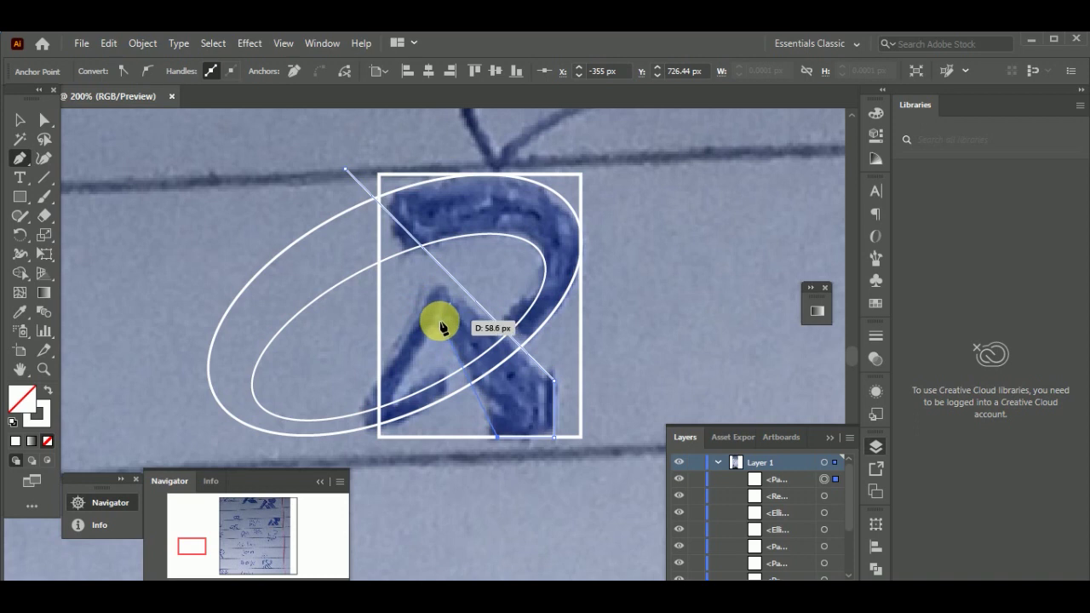
{"action": "left_click", "coordinate": [440, 321]}
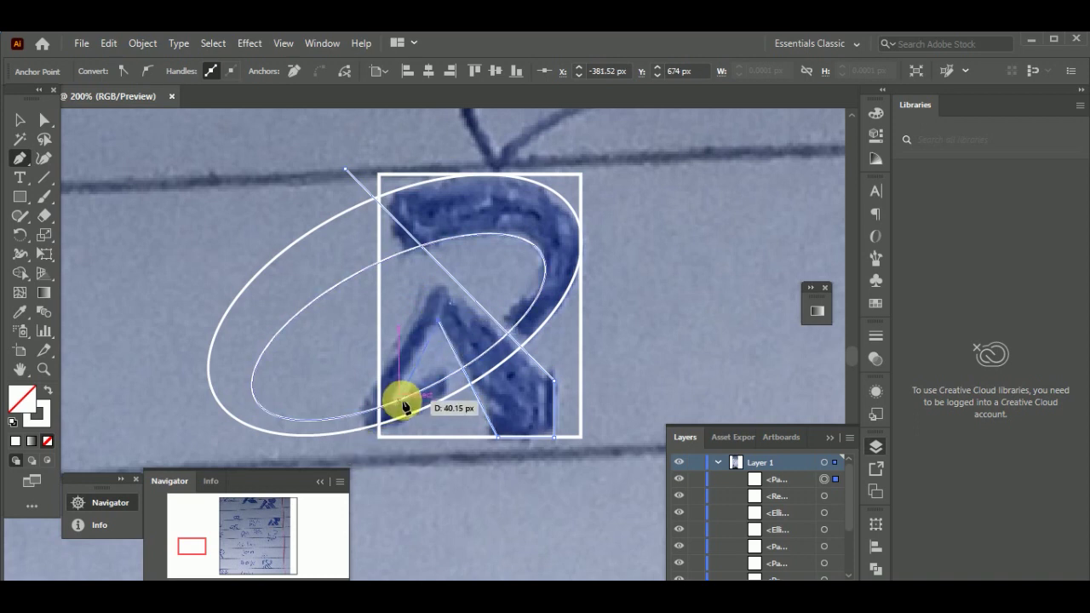
{"action": "key", "text": "ctrl+z"}
{"action": "key", "text": "Escape"}
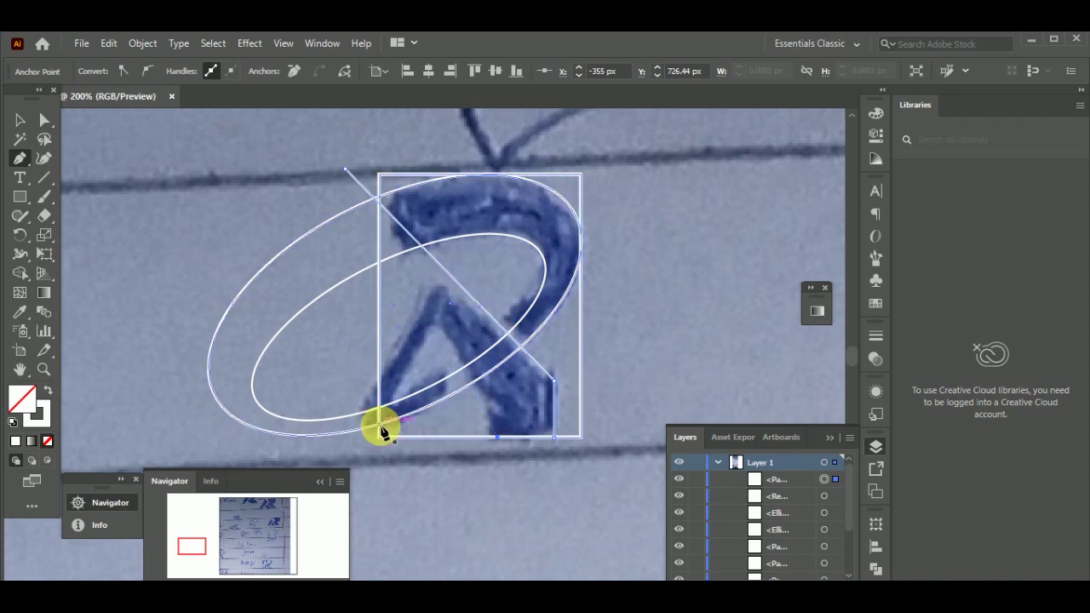
{"action": "left_click_drag", "start_coordinate": [382, 430], "coordinate": [434, 330]}
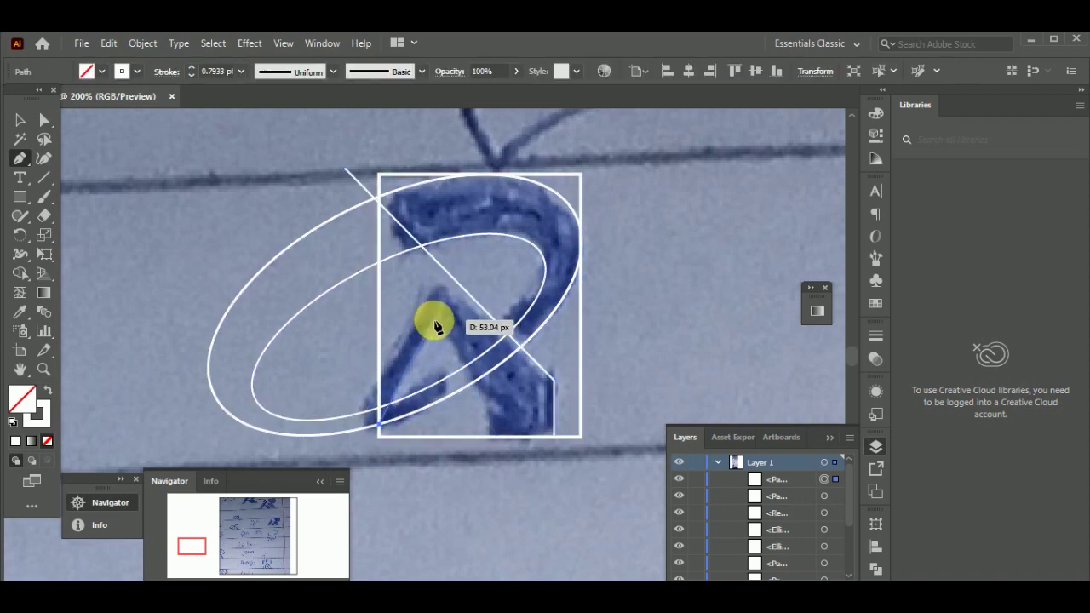
{"action": "left_click", "coordinate": [434, 321]}
{"action": "left_click", "coordinate": [497, 437]}
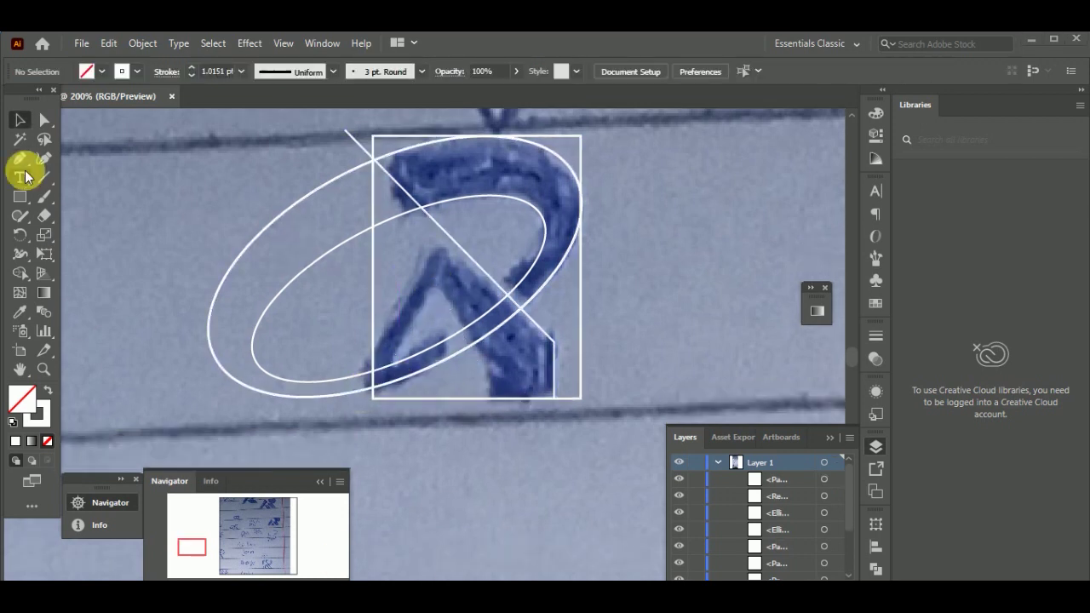
{"action": "left_click", "coordinate": [23, 162]}
{"action": "scroll", "coordinate": [432, 350], "scroll_direction": "up", "scroll_amount": 1}
{"action": "left_click_drag", "start_coordinate": [498, 418], "coordinate": [402, 376]}
{"action": "left_click_drag", "start_coordinate": [444, 310], "coordinate": [397, 384]}
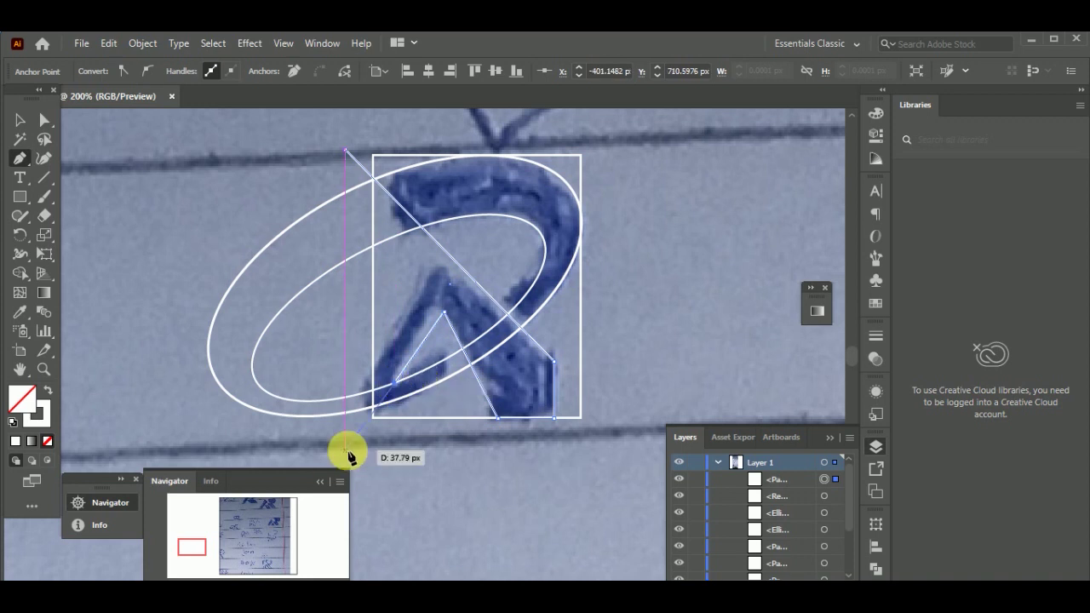
{"action": "key", "text": "ctrl+z"}
- Draw a straight Pen tool line along the left leg, from the outer ellipse's crossing with the rectangle's left side up to the diagonal
{"action": "left_click", "coordinate": [373, 407]}
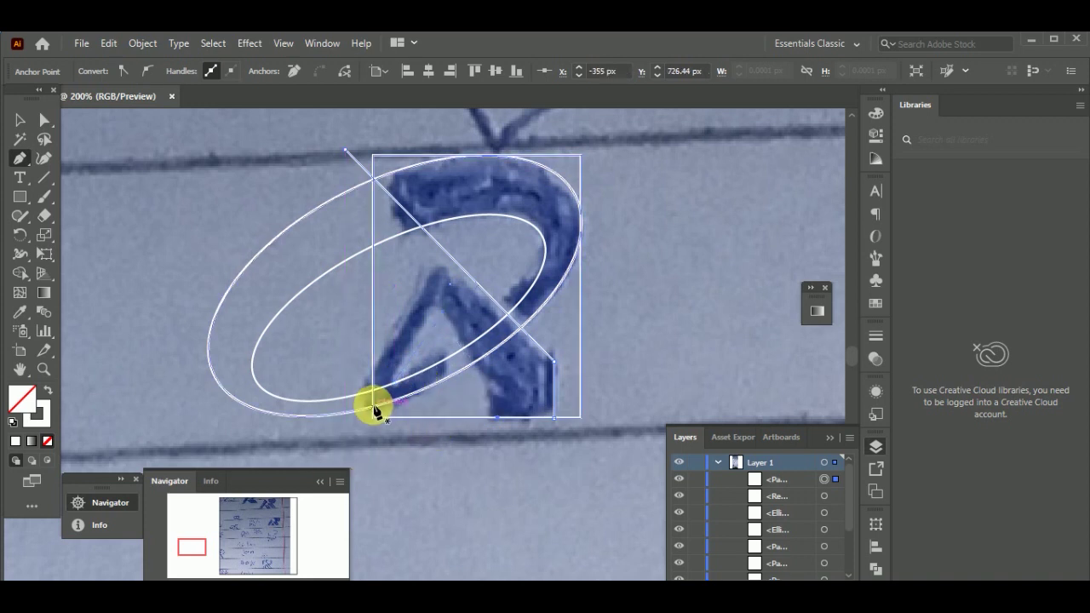
{"action": "left_click", "coordinate": [447, 243]}
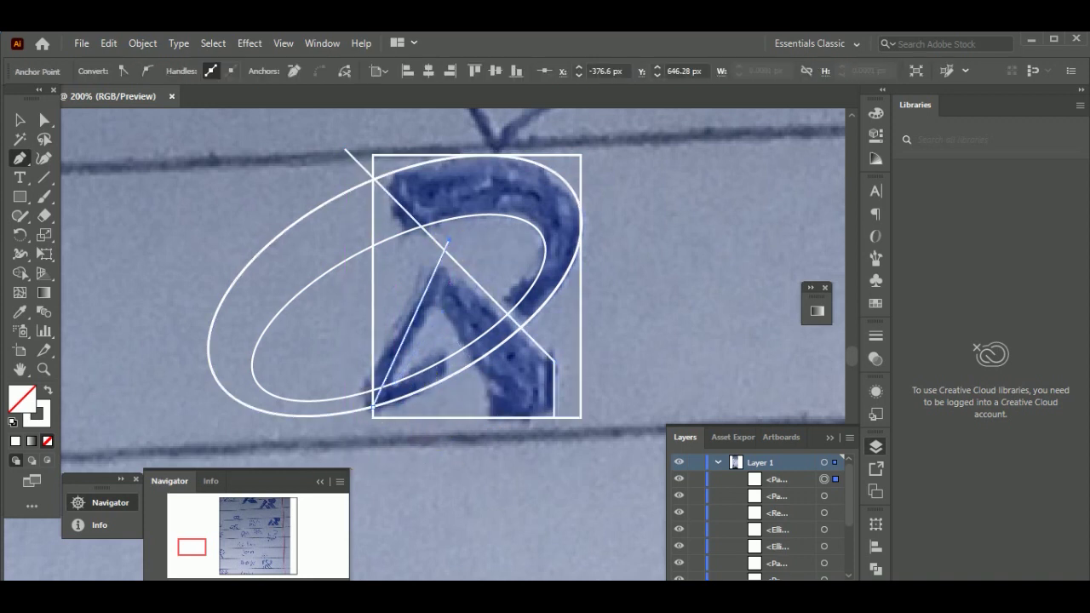
- Draw the A's inner triangle with straight Pen tool lines from the outer ellipse up to an apex and down to the rectangle's base
{"action": "key", "text": "ctrl+plus"}
{"action": "key", "text": "ctrl+plus"}
{"action": "scroll", "coordinate": [421, 475], "scroll_direction": "down", "scroll_amount": 3}
{"action": "left_click", "coordinate": [363, 392]}
{"action": "scroll", "coordinate": [463, 202], "scroll_direction": "up", "scroll_amount": 1}
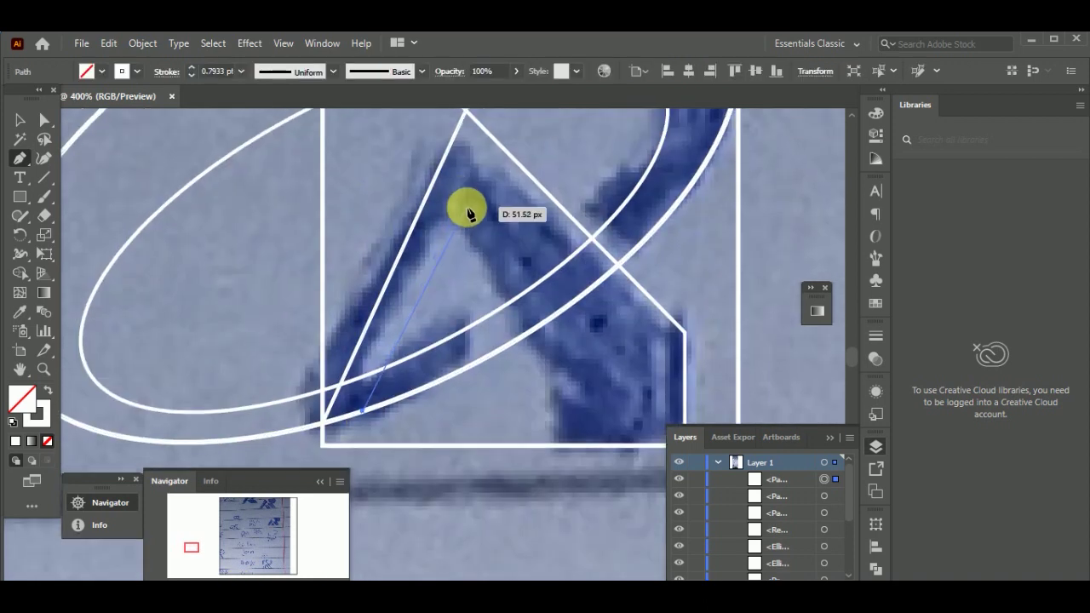
{"action": "left_click", "coordinate": [452, 225]}
{"action": "left_click", "coordinate": [570, 444]}
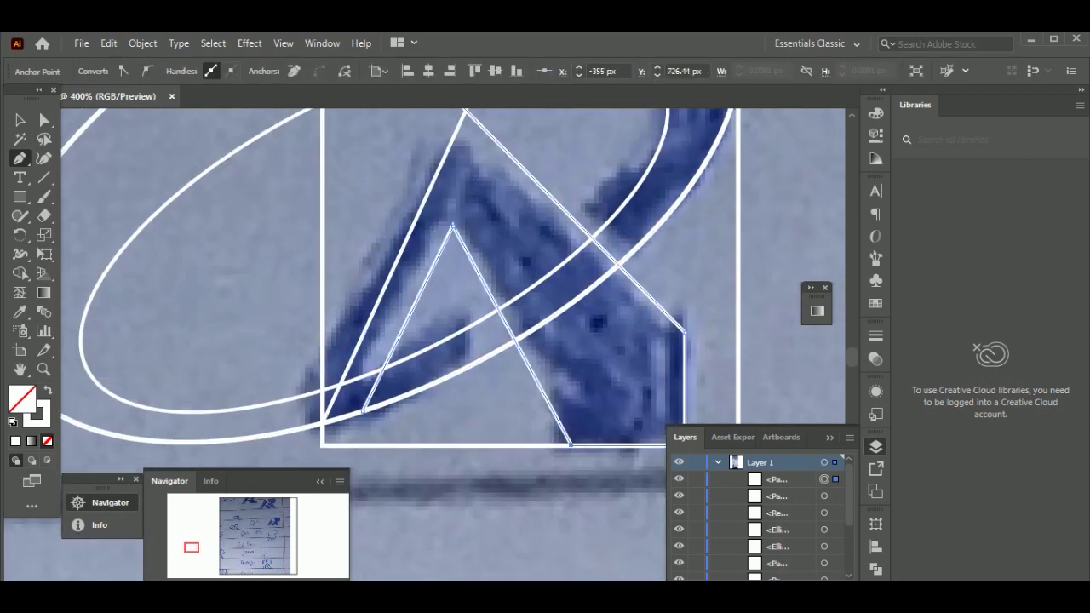
- Extend the inner left-leg line's lower end past the rectangle's base and fine-tune its apex with the Direct Selection tool
{"action": "key", "text": "ctrl+minus"}
{"action": "key", "text": "ctrl+minus"}
{"action": "key", "text": "ctrl+minus"}
{"action": "left_click", "coordinate": [44, 121]}
{"action": "left_click", "coordinate": [414, 423]}
{"action": "left_click", "coordinate": [405, 371]}
{"action": "left_click", "coordinate": [402, 377]}
{"action": "left_click_drag", "start_coordinate": [402, 376], "coordinate": [391, 394]}
{"action": "left_click", "coordinate": [374, 498]}
{"action": "key", "text": "ctrl+plus"}
{"action": "left_click", "coordinate": [439, 290]}
{"action": "key", "text": "Right"}
{"action": "left_click_drag", "start_coordinate": [381, 408], "coordinate": [386, 407]}
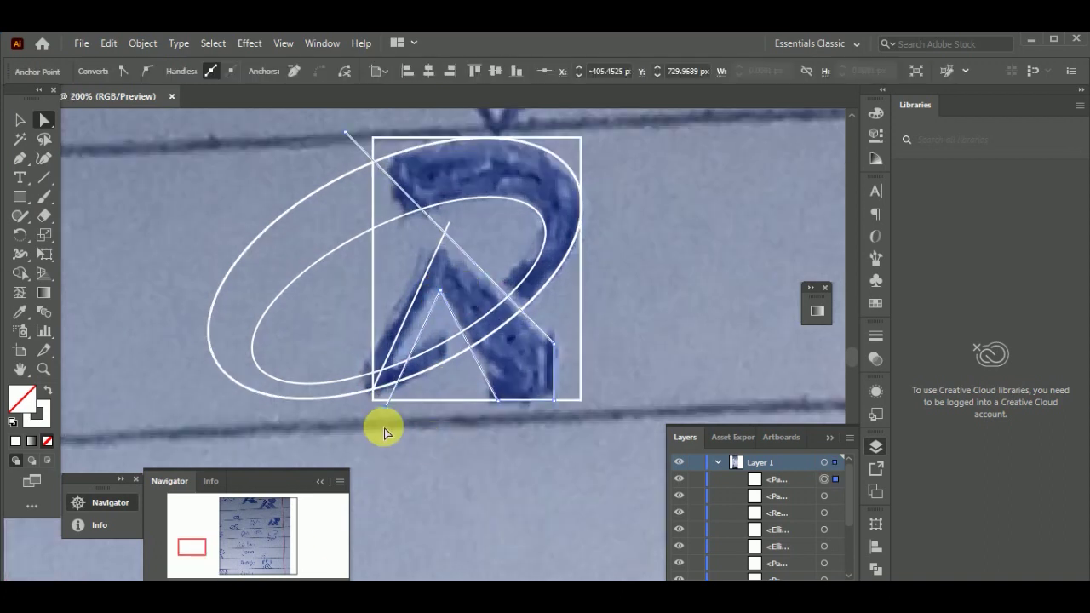
{"action": "left_click_drag", "start_coordinate": [440, 291], "coordinate": [439, 291]}
{"action": "left_click", "coordinate": [508, 440]}
- Extend the lower end of the A's outer left-leg line past the rectangle's base
{"action": "scroll", "coordinate": [508, 440], "scroll_direction": "up", "scroll_amount": 1}
{"action": "scroll", "coordinate": [503, 436], "scroll_direction": "down", "scroll_amount": 1}
{"action": "left_click", "coordinate": [381, 373]}
{"action": "left_click_drag", "start_coordinate": [373, 390], "coordinate": [366, 404]}
{"action": "left_click", "coordinate": [101, 196]}
- Select all the tracing shapes and merge the regions forming the R curve and the A with the Shape Builder tool
{"action": "left_click", "coordinate": [20, 120]}
{"action": "left_click_drag", "start_coordinate": [240, 173], "coordinate": [620, 443]}
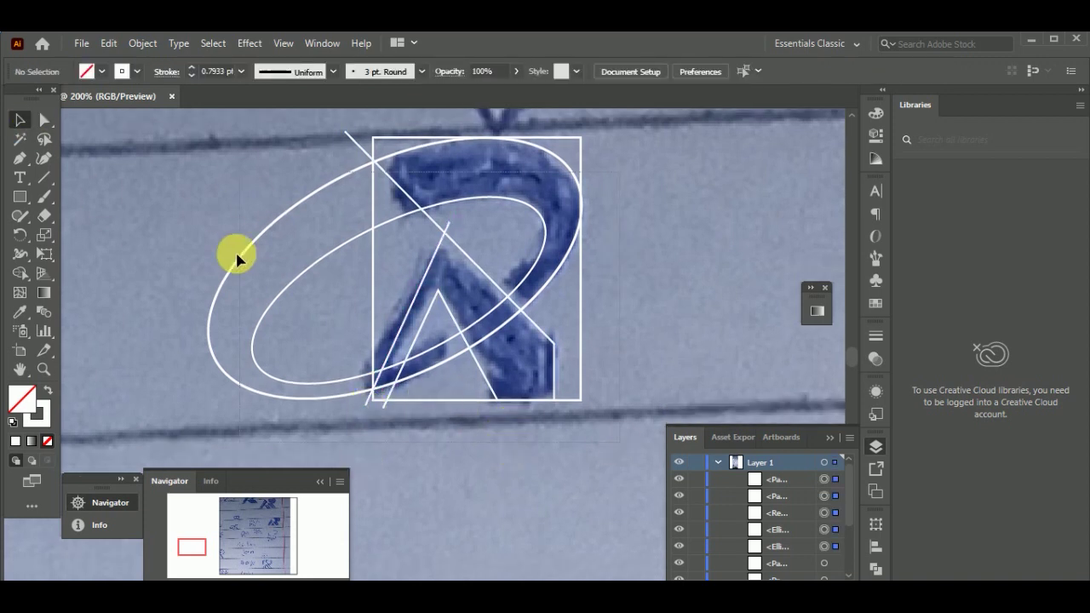
{"action": "left_click", "coordinate": [21, 273]}
{"action": "left_click", "coordinate": [437, 169]}
{"action": "mouse_move", "coordinate": [537, 372]}
{"action": "left_mouse_down"}
{"action": "mouse_move", "coordinate": [461, 294]}
{"action": "mouse_move", "coordinate": [423, 317]}
{"action": "left_mouse_up"}
{"action": "left_click_drag", "start_coordinate": [388, 381], "coordinate": [390, 383]}
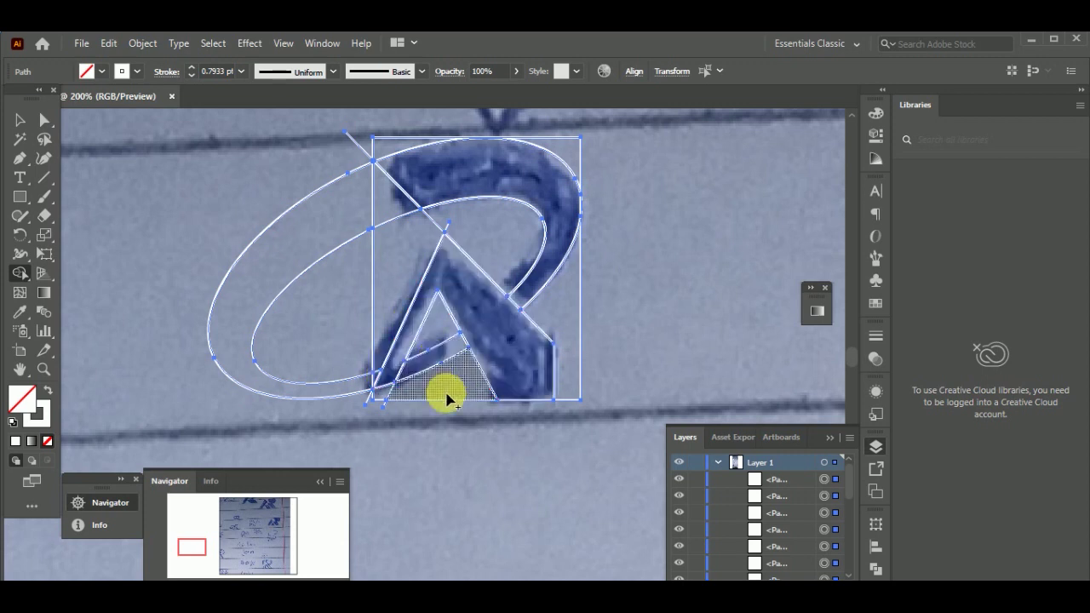
- Remove the surplus ellipse and rectangle regions around the RA shape with the Shape Builder tool
{"action": "left_click", "coordinate": [243, 590]}
{"action": "left_click", "coordinate": [650, 203]}
{"action": "left_click", "coordinate": [306, 180], "text": "alt"}
{"action": "scroll", "coordinate": [371, 230], "scroll_direction": "up", "scroll_amount": 2}
{"action": "scroll", "coordinate": [384, 291], "scroll_direction": "down", "scroll_amount": 3}
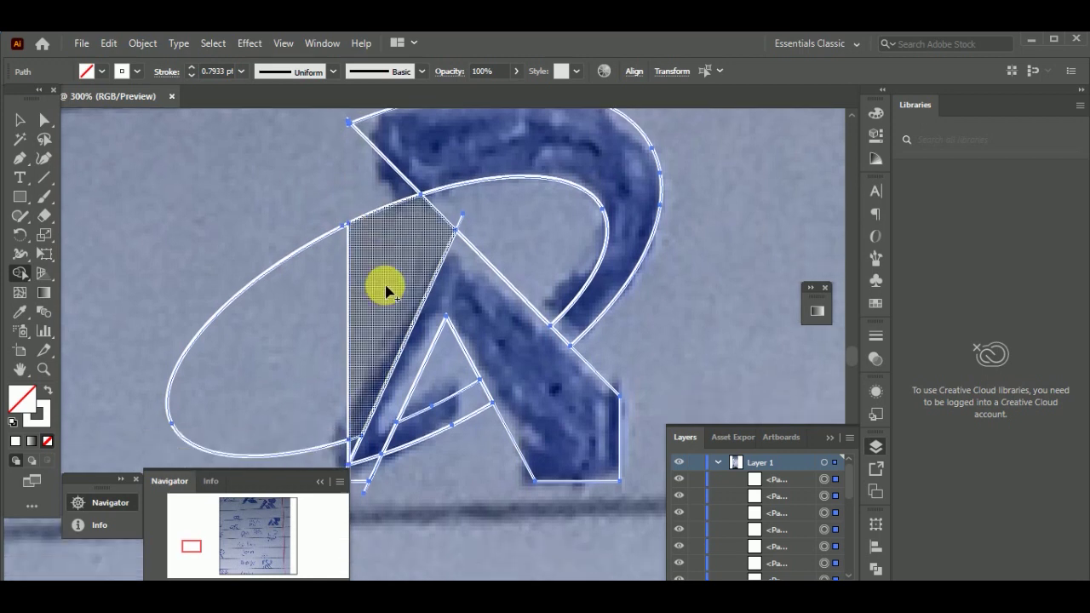
{"action": "left_click_drag", "start_coordinate": [285, 273], "coordinate": [526, 202]}
{"action": "scroll", "coordinate": [345, 443], "scroll_direction": "down", "scroll_amount": 2}
{"action": "left_click", "coordinate": [355, 390], "text": "alt"}
{"action": "left_click_drag", "start_coordinate": [332, 421], "coordinate": [380, 435]}
- Remove the tiny leftover sliver at the R curve's upper-left tip with the Shape Builder tool
{"action": "scroll", "coordinate": [457, 358], "scroll_direction": "up", "scroll_amount": 2}
{"action": "left_click", "coordinate": [239, 587]}
{"action": "left_click", "coordinate": [239, 587]}
{"action": "scroll", "coordinate": [671, 297], "scroll_direction": "up", "scroll_amount": 3}
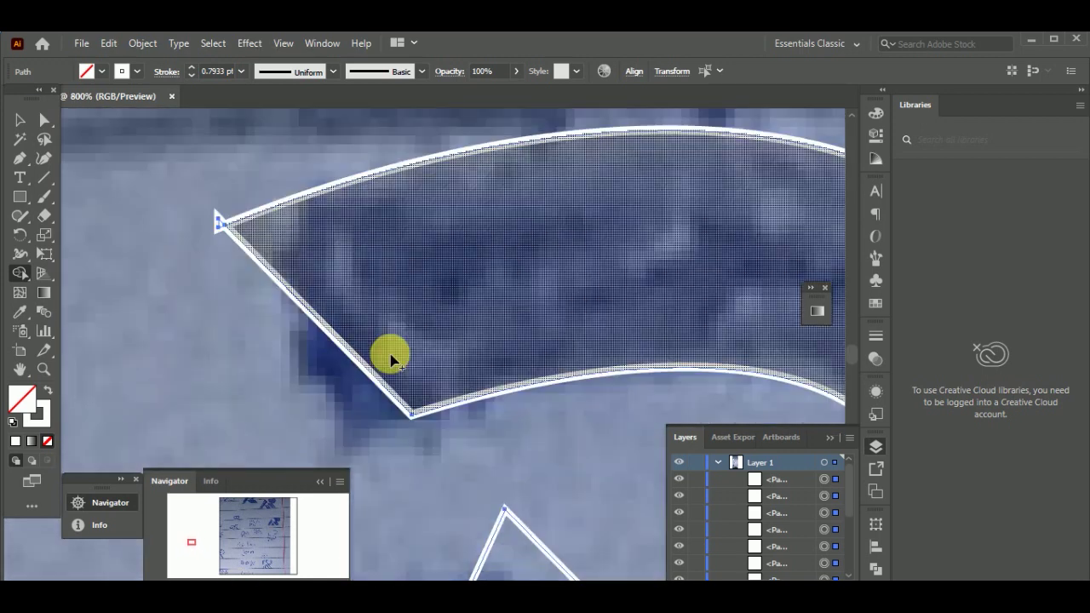
{"action": "scroll", "coordinate": [247, 281], "scroll_direction": "up", "scroll_amount": 1}
{"action": "left_click", "coordinate": [242, 587]}
{"action": "left_click", "coordinate": [361, 239], "text": "alt"}
- Examine the R curve's tip and the A's apex and left foot up close for leftover pieces
{"action": "double_click", "coordinate": [242, 587]}
{"action": "scroll", "coordinate": [305, 341], "scroll_direction": "up", "scroll_amount": 2}
{"action": "triple_click", "coordinate": [168, 588]}
{"action": "triple_click", "coordinate": [168, 588]}
{"action": "double_click", "coordinate": [169, 587]}
{"action": "scroll", "coordinate": [170, 584], "scroll_direction": "down", "scroll_amount": 4}
{"action": "double_click", "coordinate": [239, 587]}
{"action": "scroll", "coordinate": [261, 567], "scroll_direction": "up", "scroll_amount": 2}
{"action": "left_click", "coordinate": [242, 588]}
{"action": "scroll", "coordinate": [477, 324], "scroll_direction": "up", "scroll_amount": 2}
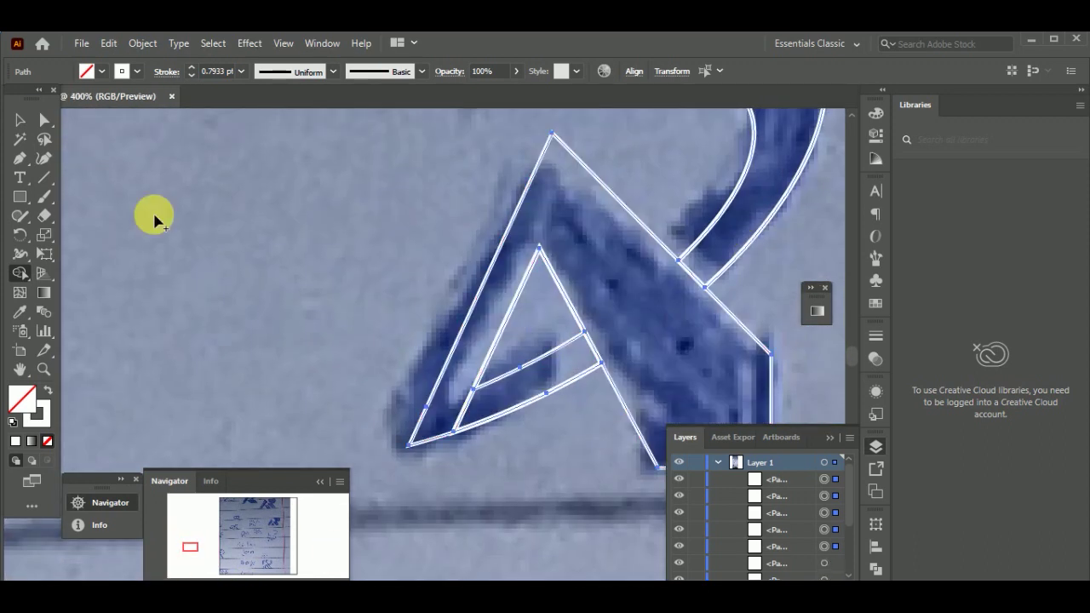
{"action": "left_click", "coordinate": [19, 120]}
{"action": "left_click", "coordinate": [182, 190]}
{"action": "triple_click", "coordinate": [168, 587]}
- Try offsetting the A outline by 5 px and building the regions around its crossbar with the Shape Builder tool
{"action": "left_click", "coordinate": [510, 386]}
{"action": "left_click", "coordinate": [108, 43]}
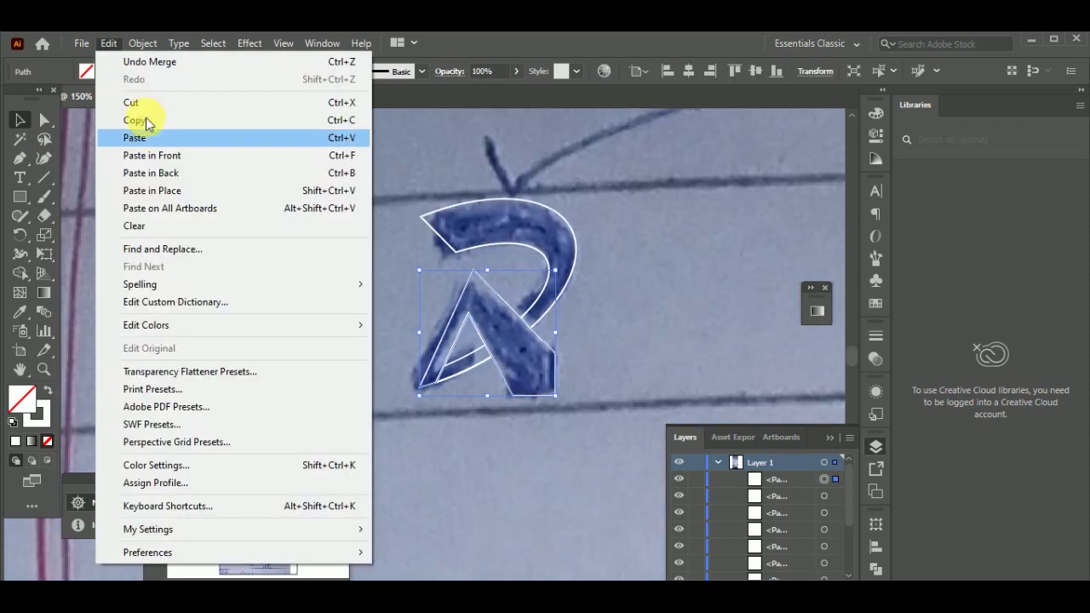
{"action": "left_click", "coordinate": [410, 450]}
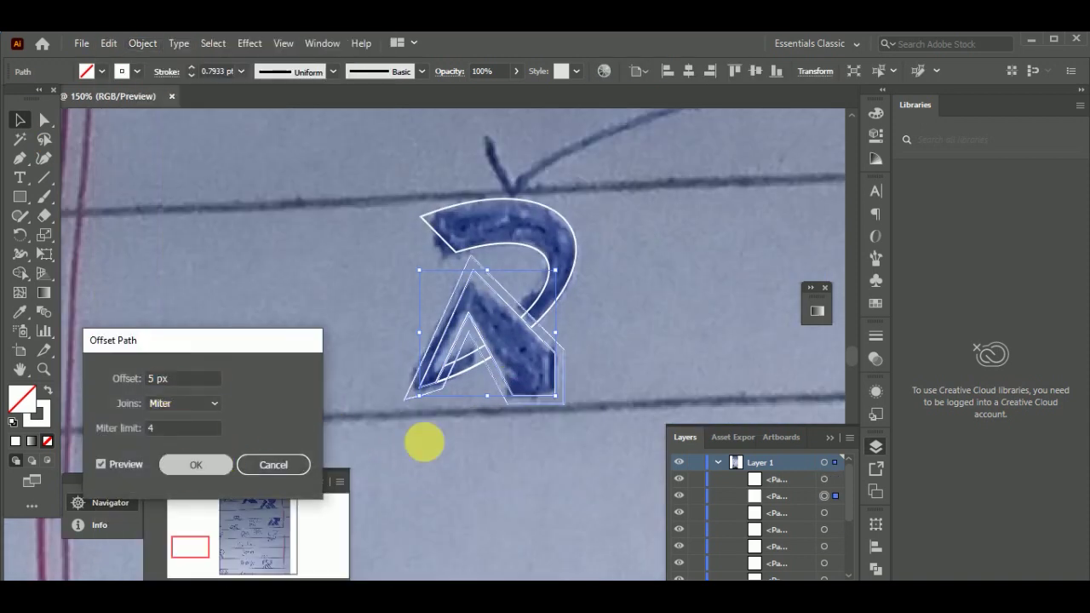
{"action": "left_click", "coordinate": [195, 466]}
{"action": "key", "text": "ctrl+plus"}
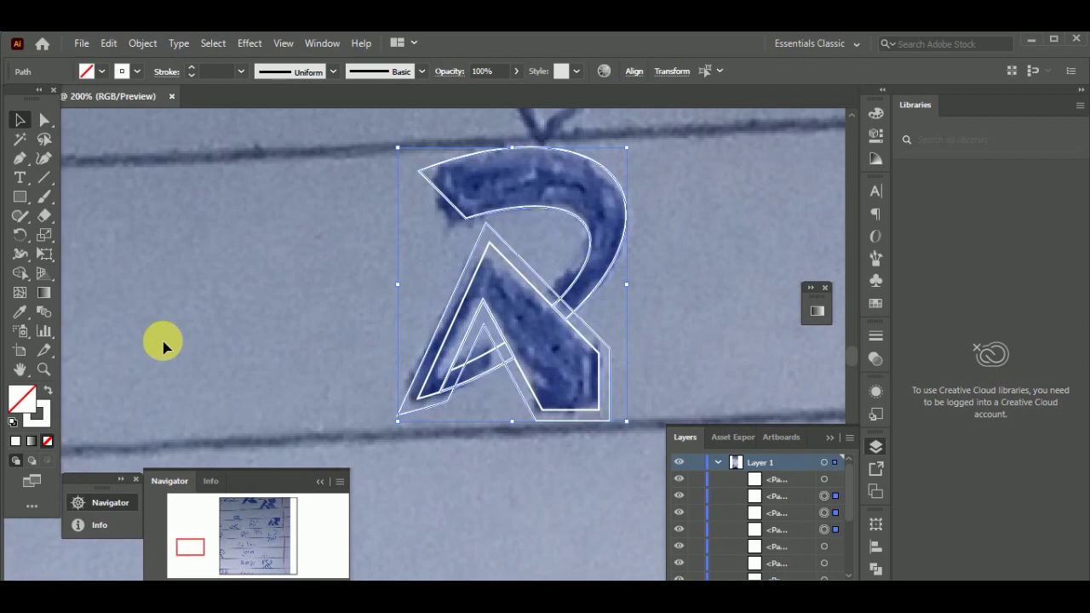
{"action": "left_click", "coordinate": [21, 274]}
{"action": "left_click_drag", "start_coordinate": [489, 341], "coordinate": [473, 376]}
{"action": "key", "text": "ctrl+minus"}
- Delete the offset outline around the A
{"action": "left_click", "coordinate": [21, 120]}
{"action": "left_click", "coordinate": [338, 366]}
{"action": "left_click", "coordinate": [423, 362]}
{"action": "key", "text": "Delete"}
- Rebuild the A's crossbar region with the Shape Builder tool
{"action": "key", "text": "ctrl+a"}
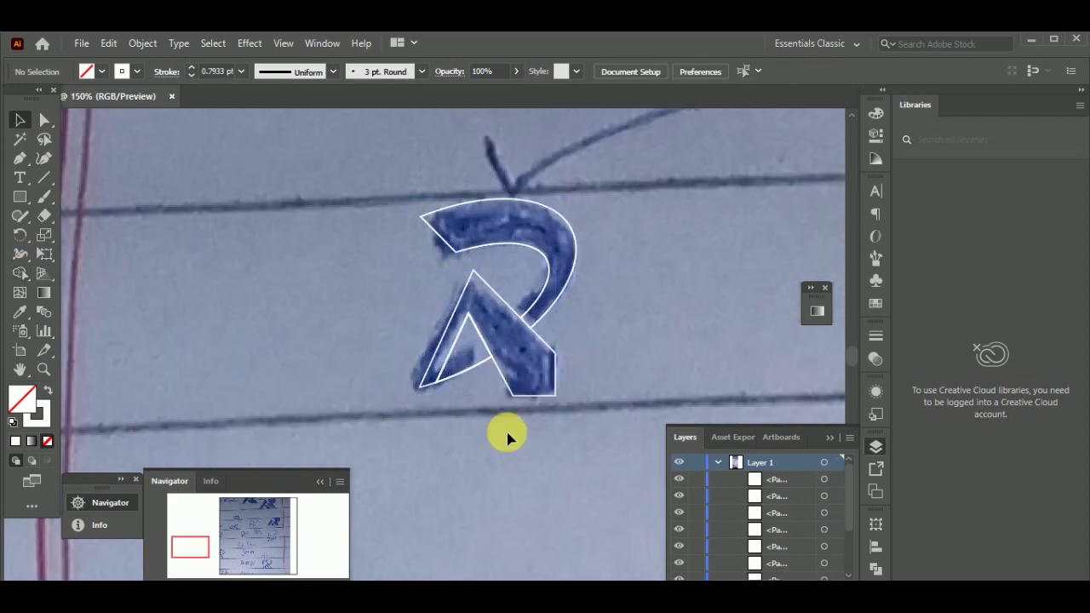
{"action": "key", "text": "shift+m"}
{"action": "left_click", "coordinate": [470, 367]}
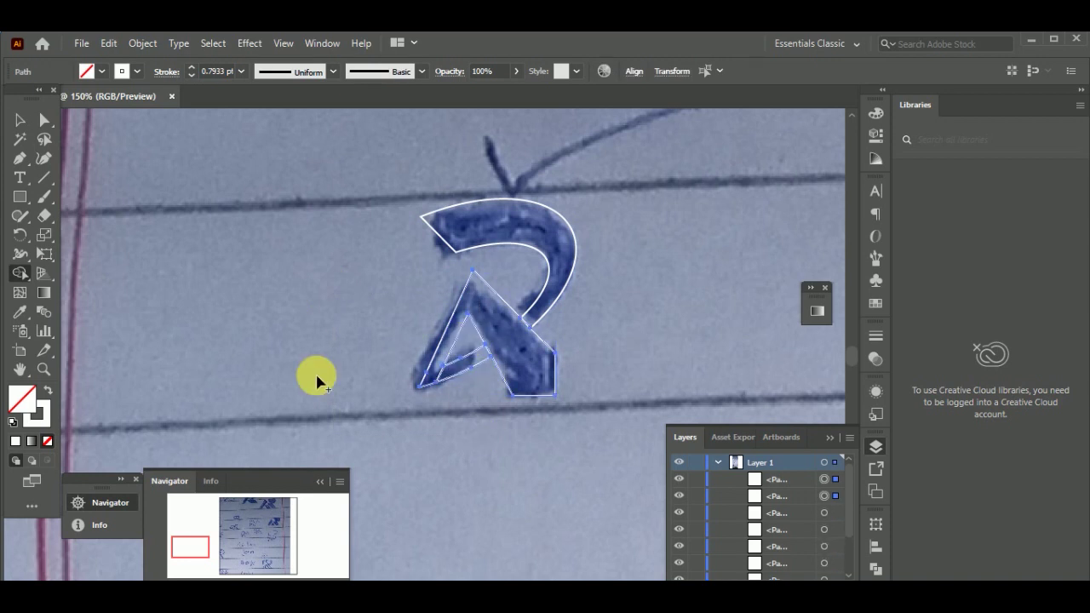
{"action": "key", "text": "v"}
{"action": "left_click", "coordinate": [221, 349]}
- Offset the A outline outward by 5 px
{"action": "left_click", "coordinate": [522, 396]}
{"action": "left_click", "coordinate": [143, 44]}
{"action": "mouse_move", "coordinate": [255, 417]}
{"action": "left_click", "coordinate": [468, 476]}
{"action": "left_click", "coordinate": [207, 463]}
{"action": "key", "text": "ctrl+equal"}
- Trim the R curve and the crossbar back to the offset outline with the Shape Builder tool, leaving gaps beside the A's thick leg
{"action": "key", "text": "shift+m"}
{"action": "left_click", "coordinate": [545, 292], "text": "alt"}
{"action": "left_click", "coordinate": [505, 353], "text": "alt"}
{"action": "left_click", "coordinate": [568, 310], "text": "alt"}
- Merge the trimmed crossbar with the A's left leg using the Shape Builder tool
{"action": "left_click_drag", "start_coordinate": [481, 366], "coordinate": [436, 380]}
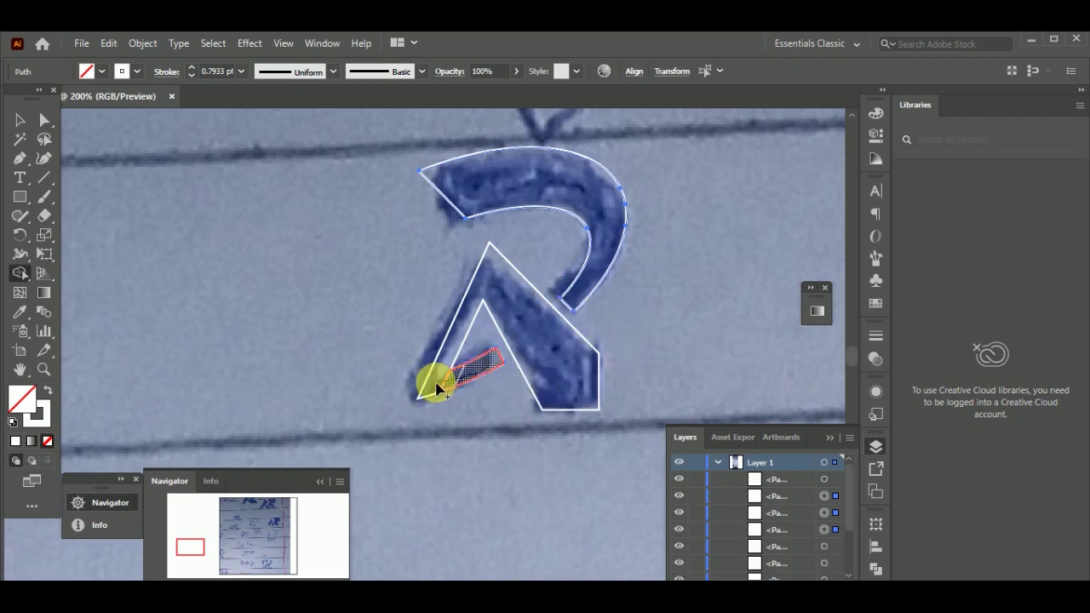
{"action": "key", "text": "v"}
{"action": "left_click_drag", "start_coordinate": [228, 223], "coordinate": [545, 375]}
{"action": "left_click", "coordinate": [20, 273]}
{"action": "left_click_drag", "start_coordinate": [433, 383], "coordinate": [484, 366]}
{"action": "left_click", "coordinate": [20, 120]}
{"action": "left_click", "coordinate": [315, 361]}
- Select the whole traced RA mark and swap its fill and stroke to make it solid white without an outline
{"action": "key", "text": "ctrl+minus"}
{"action": "key", "text": "ctrl+minus"}
{"action": "key", "text": "ctrl+minus"}
{"action": "key", "text": "ctrl+minus"}
{"action": "key", "text": "ctrl+minus"}
{"action": "key", "text": "ctrl+minus"}
{"action": "left_click_drag", "start_coordinate": [363, 296], "coordinate": [516, 421]}
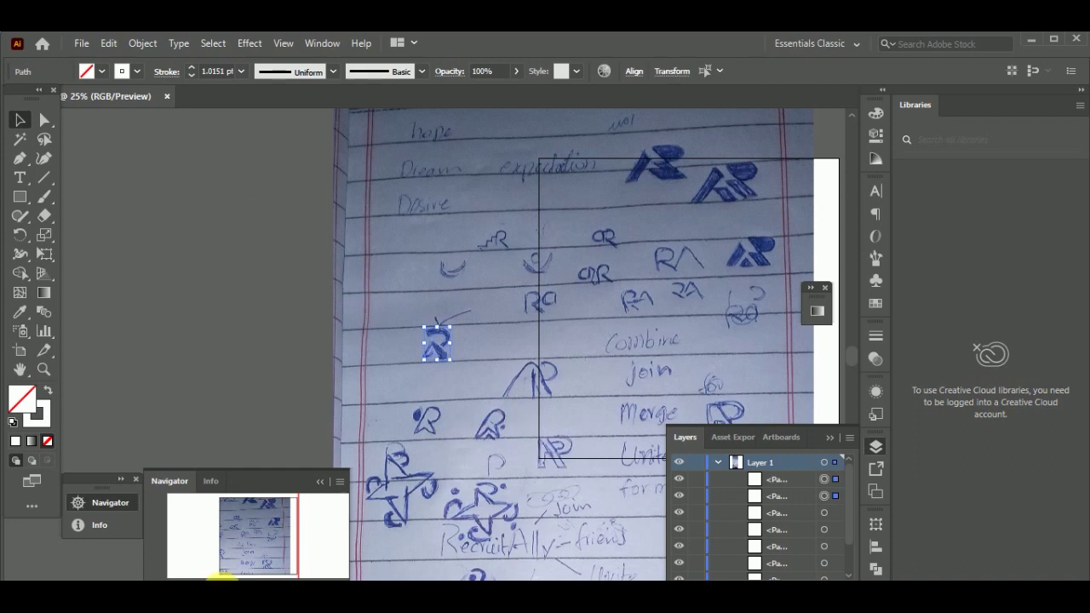
{"action": "left_click", "coordinate": [49, 391]}
{"action": "left_click", "coordinate": [583, 393]}
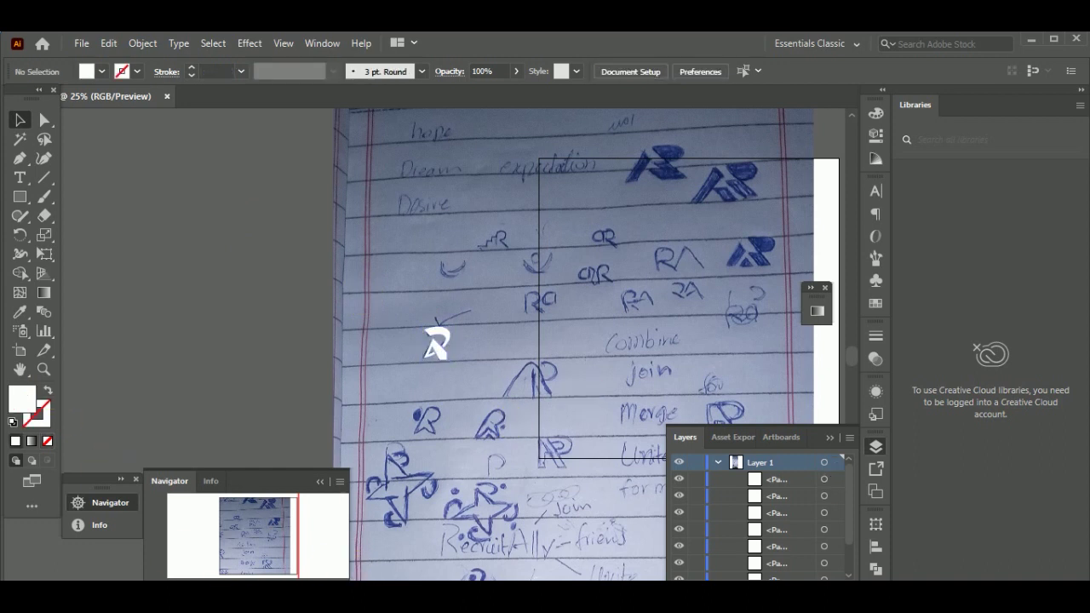
- Move the white RA mark off the notebook photo to below the first finished mark, and hide the photo
{"action": "scroll", "coordinate": [425, 349], "scroll_direction": "up", "scroll_amount": 4}
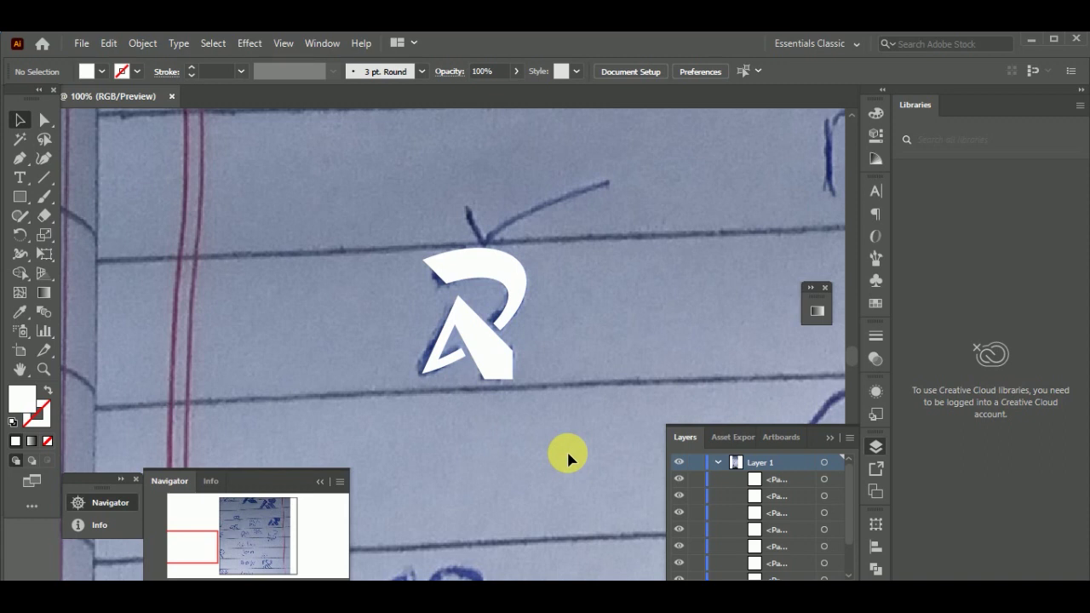
{"action": "scroll", "coordinate": [425, 349], "scroll_direction": "down", "scroll_amount": 2}
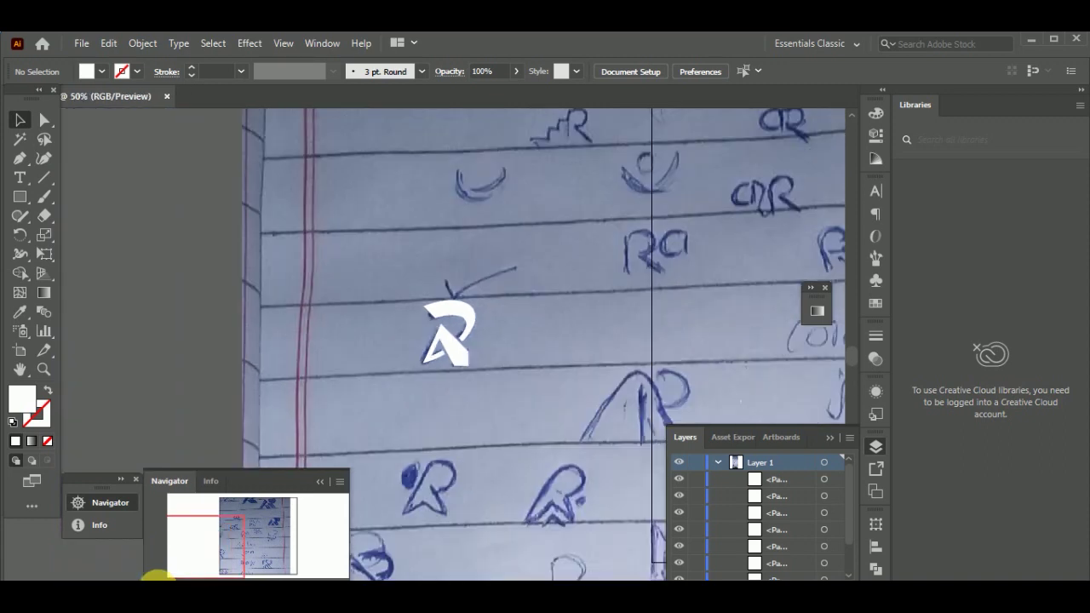
{"action": "scroll", "coordinate": [425, 352], "scroll_direction": "down", "scroll_amount": 2}
{"action": "scroll", "coordinate": [434, 345], "scroll_direction": "down", "scroll_amount": 1}
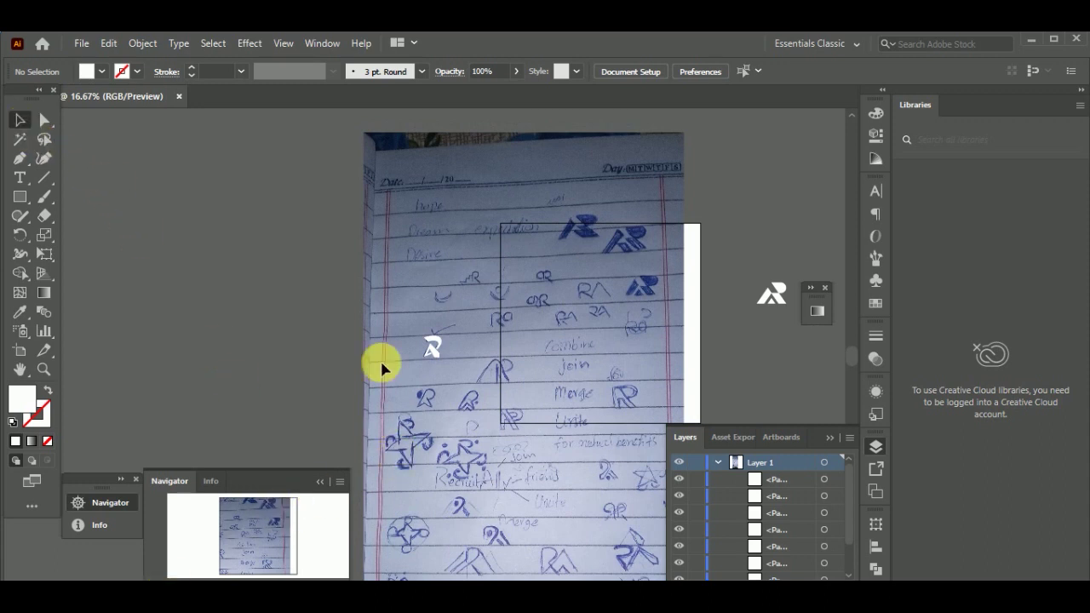
{"action": "left_click_drag", "start_coordinate": [491, 429], "coordinate": [492, 433]}
{"action": "left_click_drag", "start_coordinate": [433, 358], "coordinate": [781, 345]}
{"action": "left_click", "coordinate": [793, 405]}
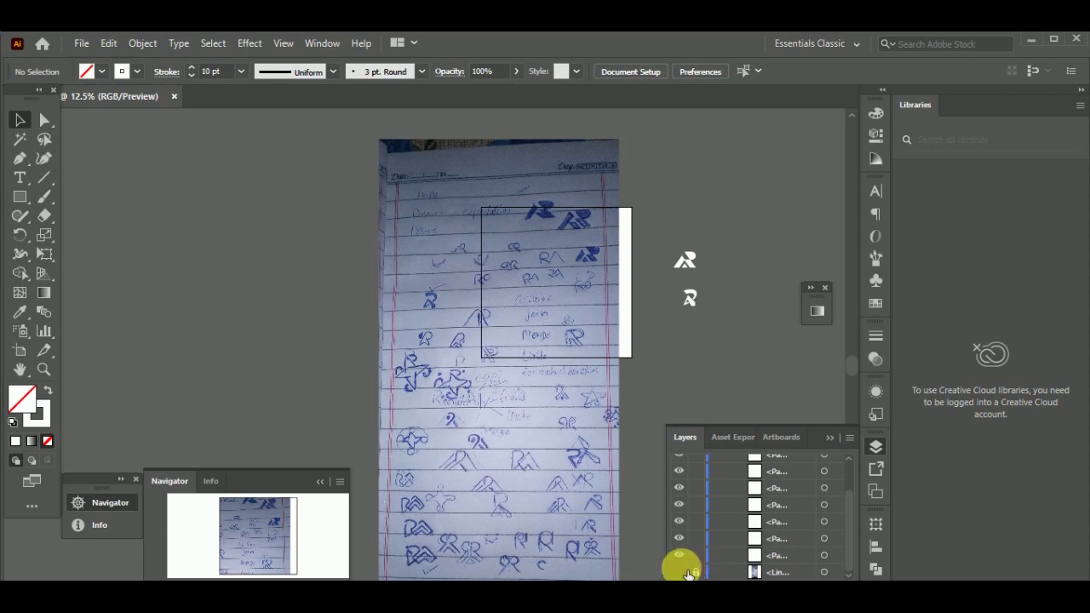
{"action": "left_click", "coordinate": [681, 571]}
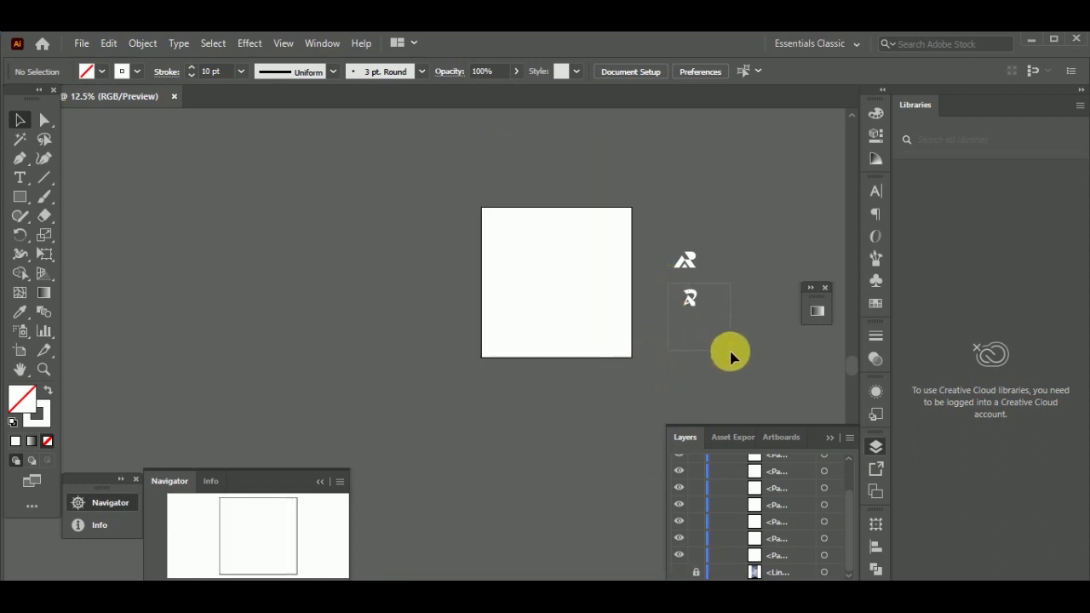
- Fill the new RA mark with the blue swatch
{"action": "left_click_drag", "start_coordinate": [729, 351], "coordinate": [731, 352]}
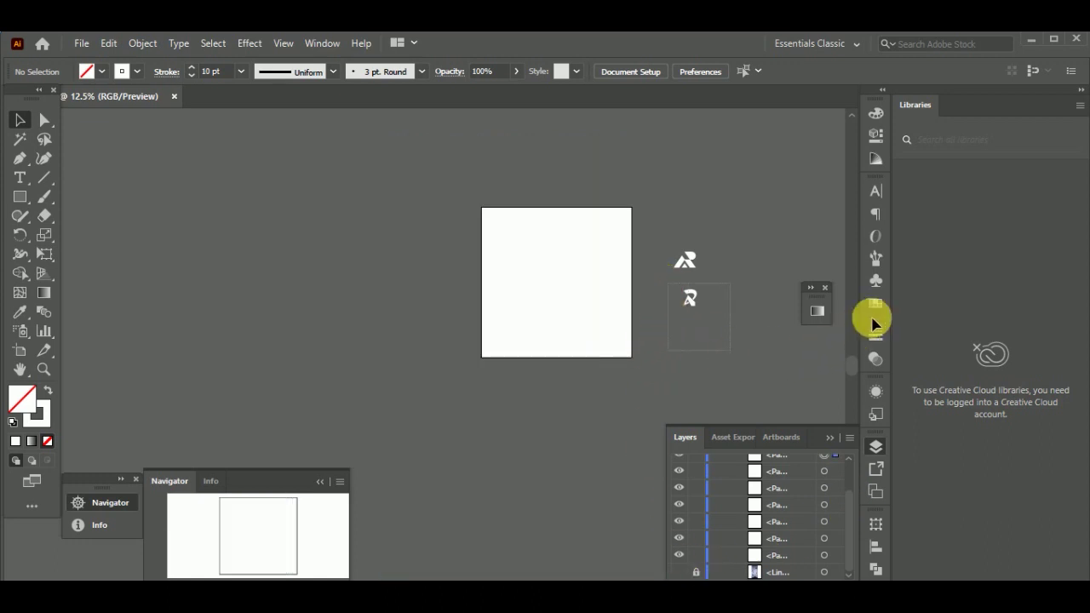
{"action": "left_click", "coordinate": [878, 308]}
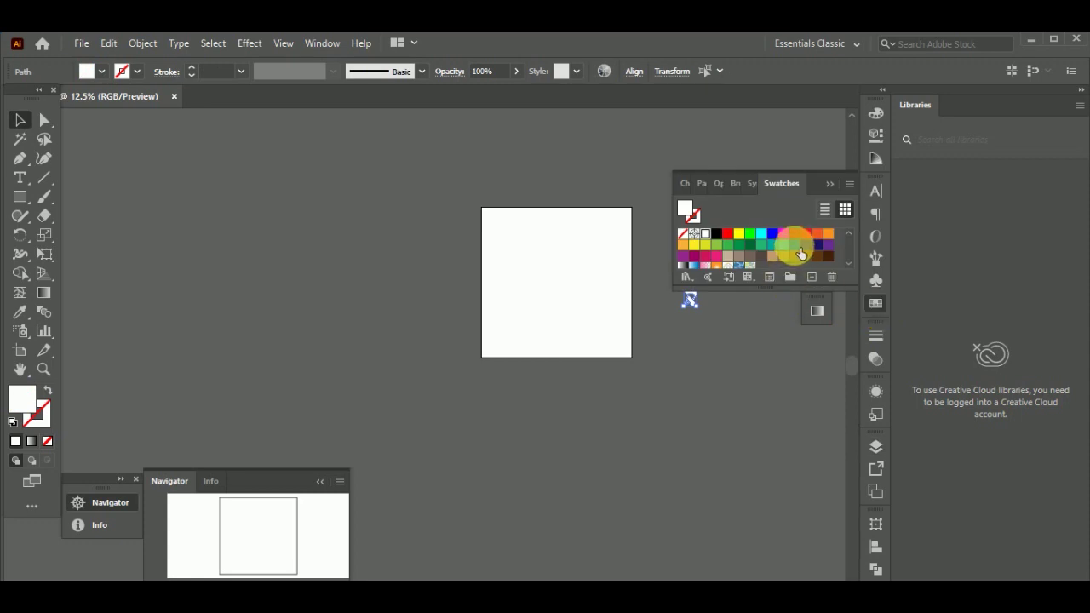
{"action": "left_click", "coordinate": [795, 245]}
{"action": "left_click", "coordinate": [725, 377]}
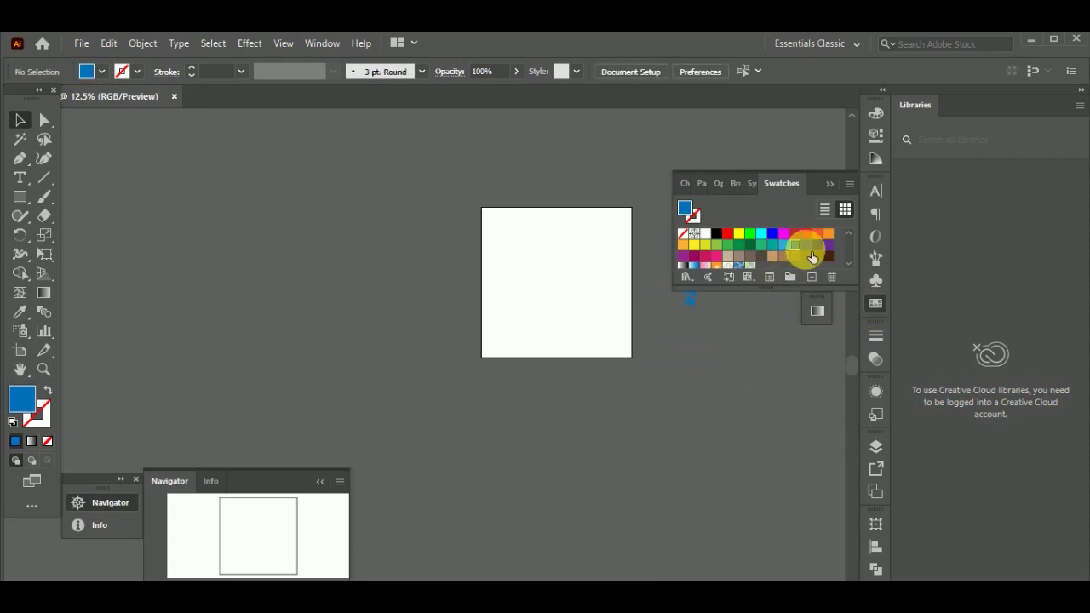
{"action": "left_click", "coordinate": [828, 186]}
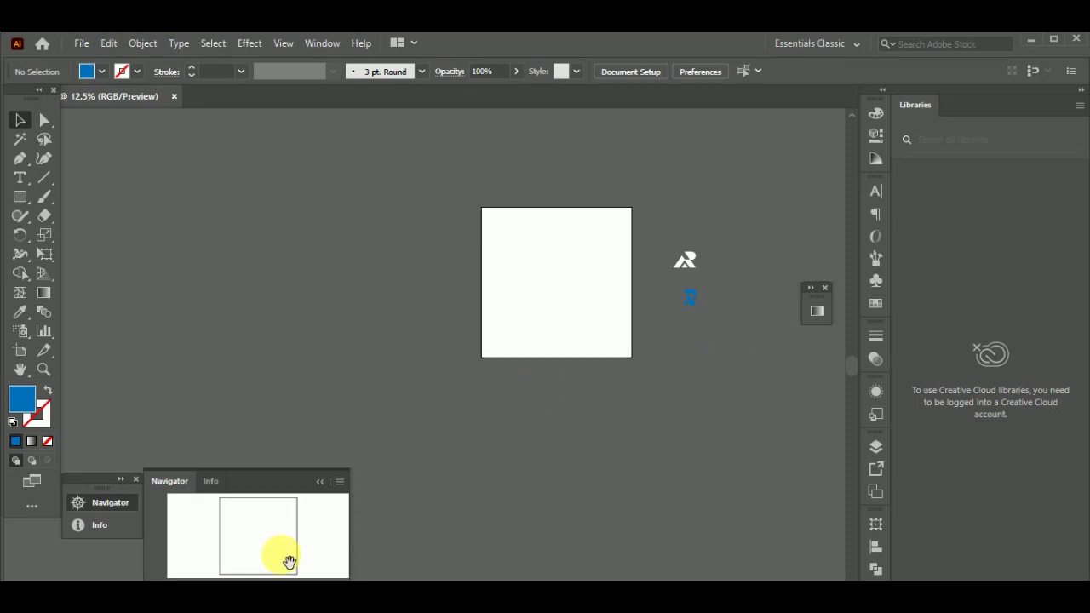
- Move the blue RA mark onto the artboard, enlarge it and position it slightly above the centre
{"action": "left_click", "coordinate": [242, 592]}
{"action": "scroll", "coordinate": [751, 419], "scroll_direction": "up", "scroll_amount": 3}
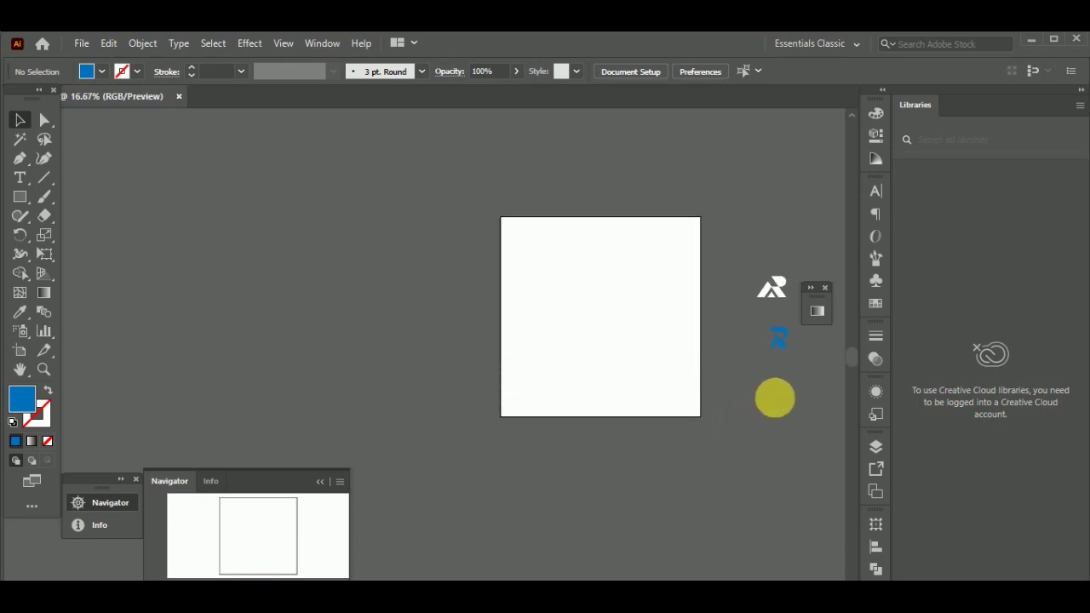
{"action": "left_click", "coordinate": [778, 336]}
{"action": "left_click_drag", "start_coordinate": [781, 347], "coordinate": [591, 333]}
{"action": "left_click", "coordinate": [620, 372]}
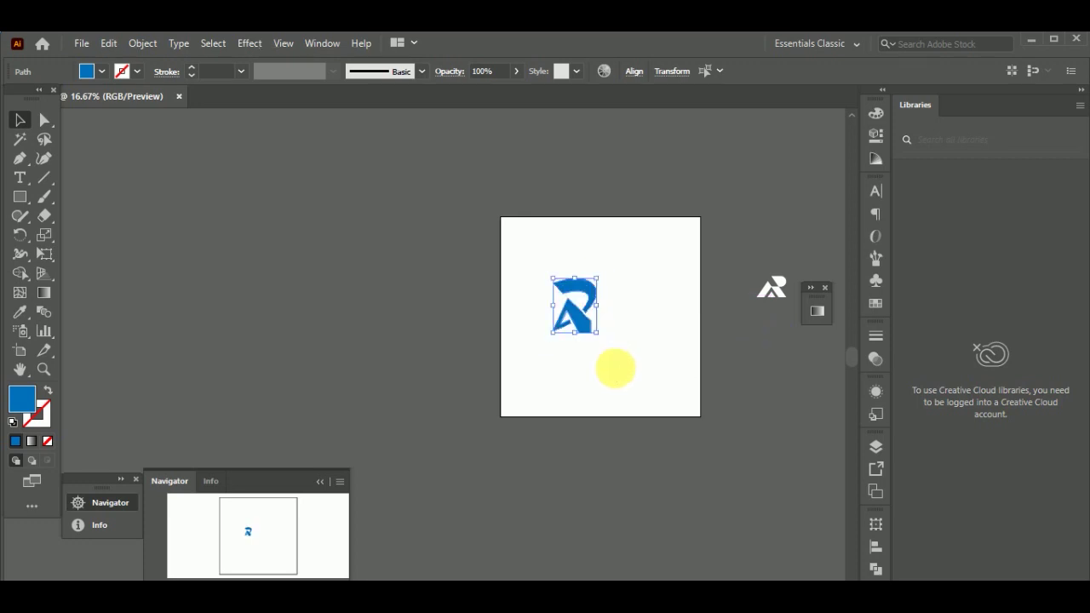
{"action": "left_click_drag", "start_coordinate": [545, 263], "coordinate": [628, 360]}
{"action": "left_click", "coordinate": [385, 366]}
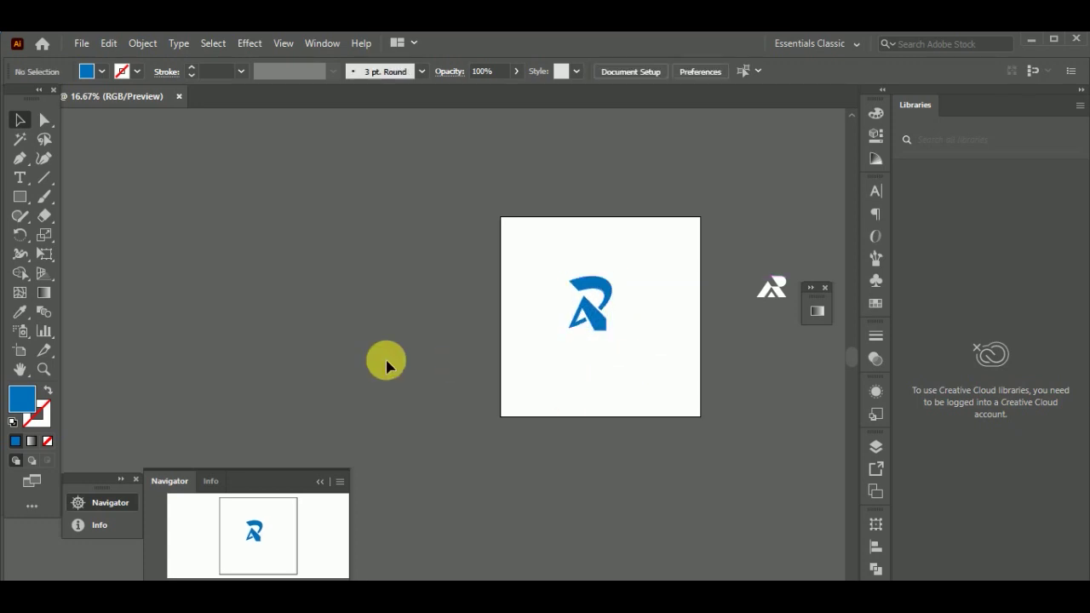
- Add the text RECRUITALLY below the blue mark in Myriad Pro Regular at 72 pt
{"action": "left_click", "coordinate": [25, 202]}
{"action": "left_click", "coordinate": [18, 181]}
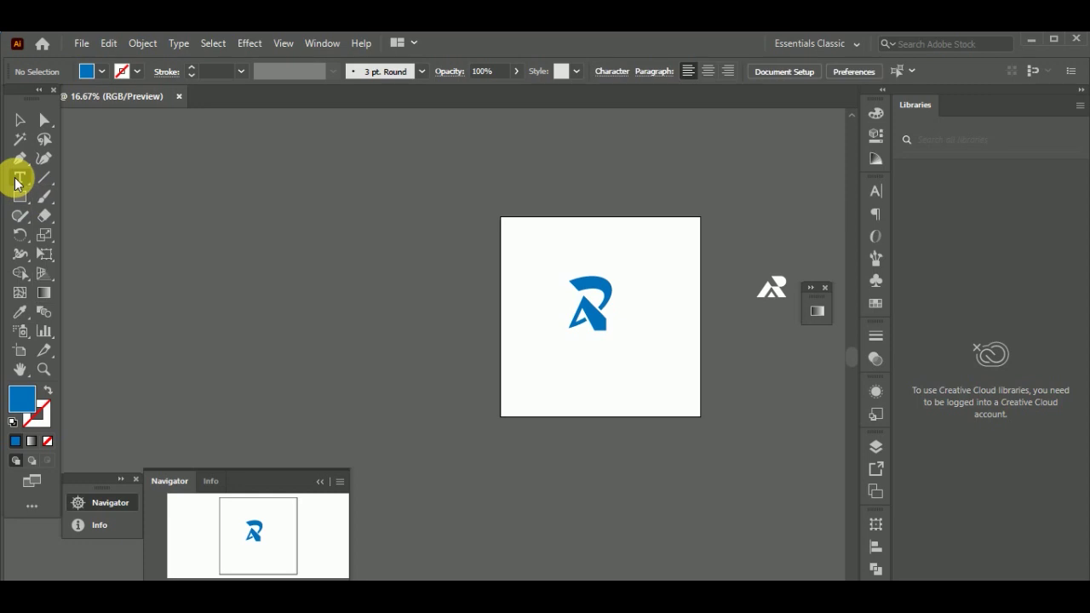
{"action": "left_click", "coordinate": [18, 183]}
{"action": "left_click", "coordinate": [54, 178]}
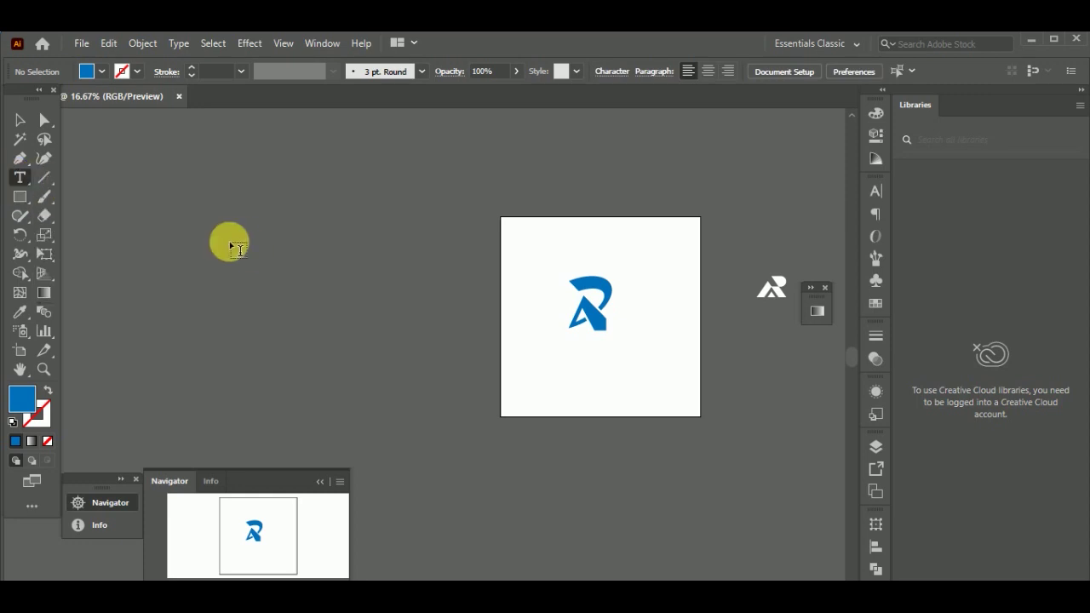
{"action": "left_click", "coordinate": [560, 367]}
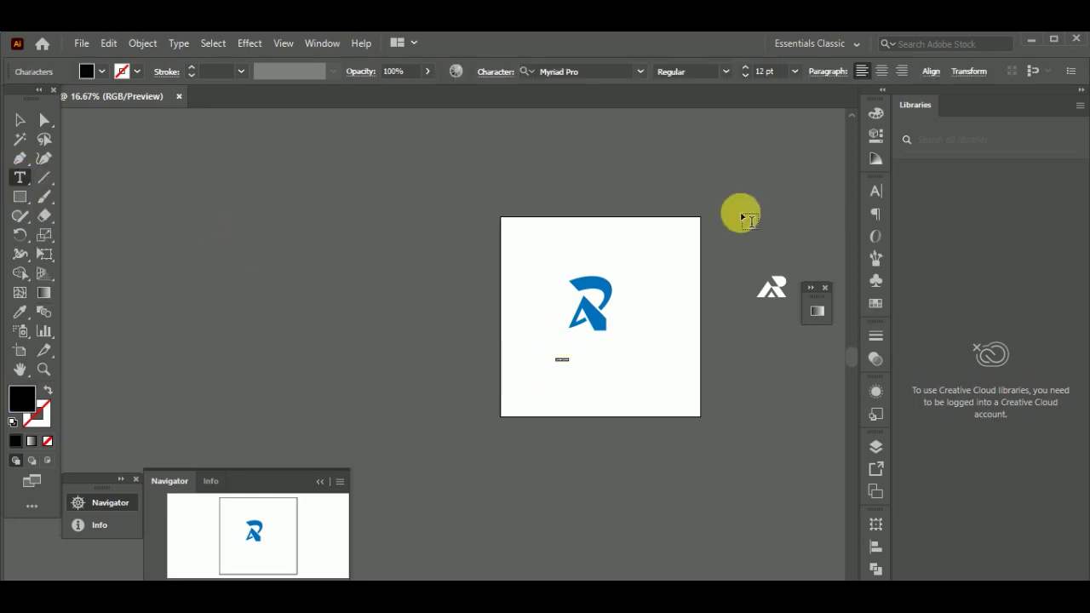
{"action": "left_click", "coordinate": [794, 72]}
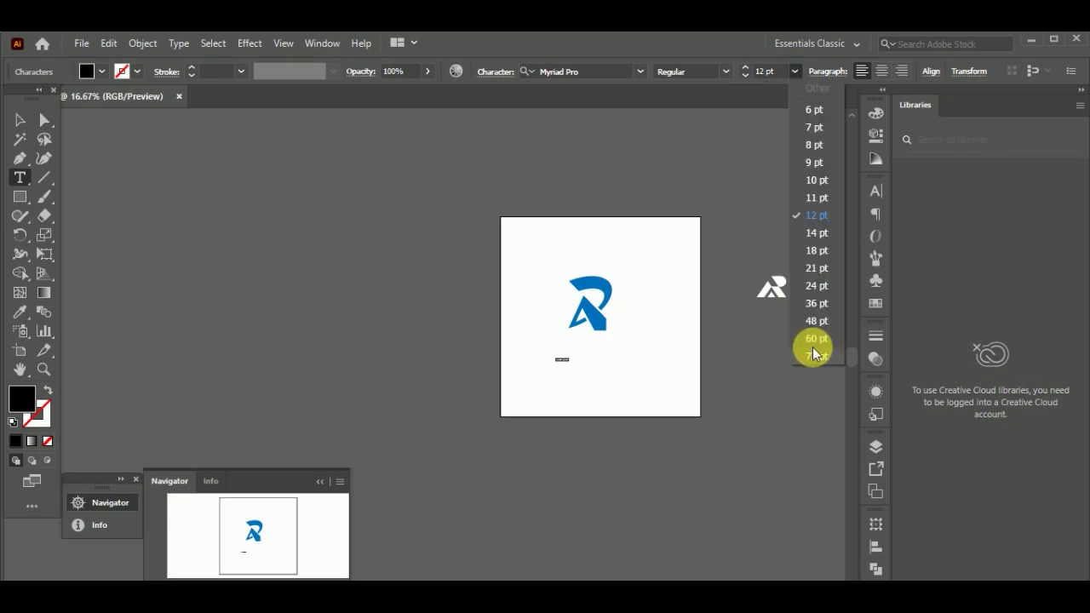
{"action": "left_click", "coordinate": [815, 356]}
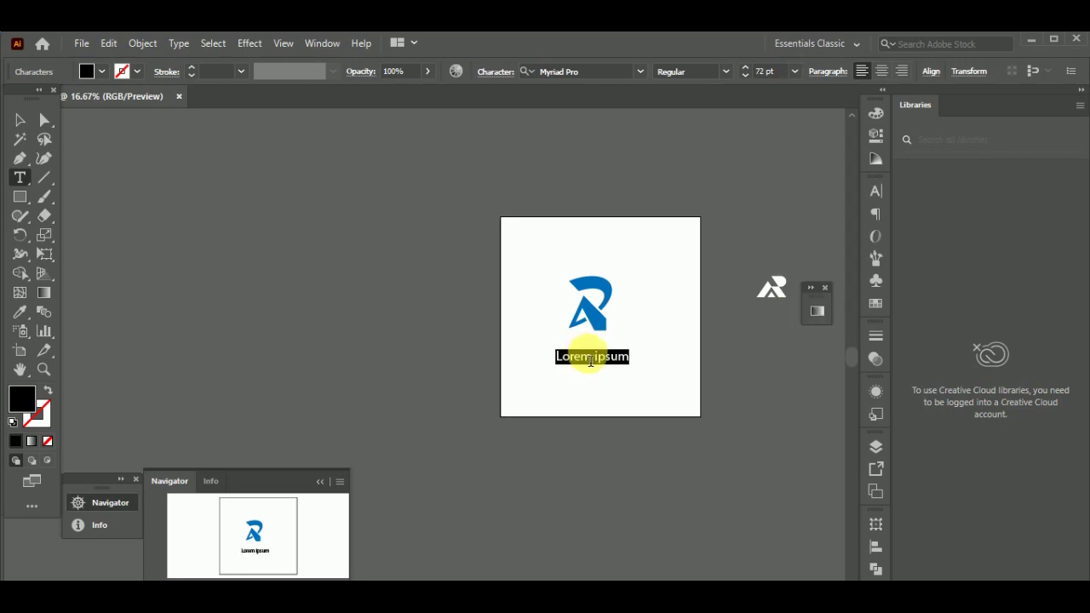
{"action": "type", "text": "RECRUITALLY"}
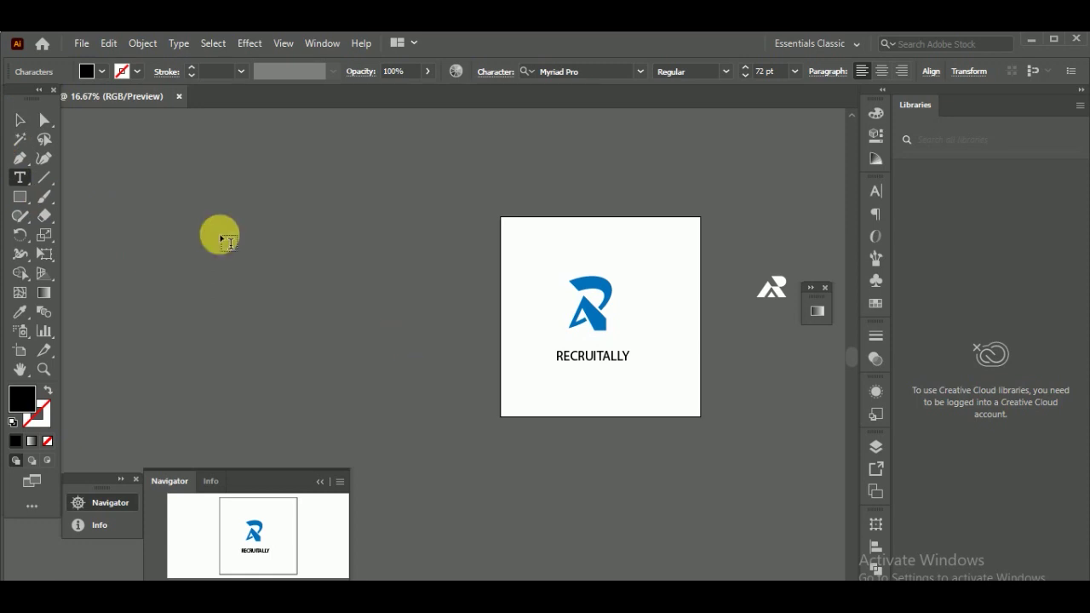
{"action": "left_click", "coordinate": [14, 125]}
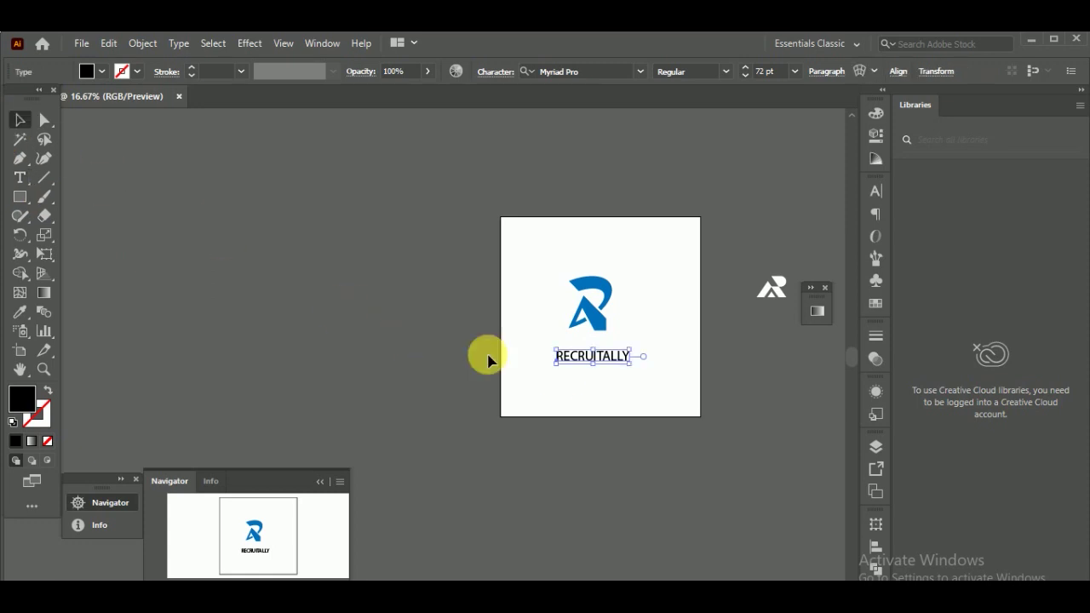
- Change the font of the RECRUITALLY text to Proxima Nova Bold
{"action": "left_click", "coordinate": [618, 76]}
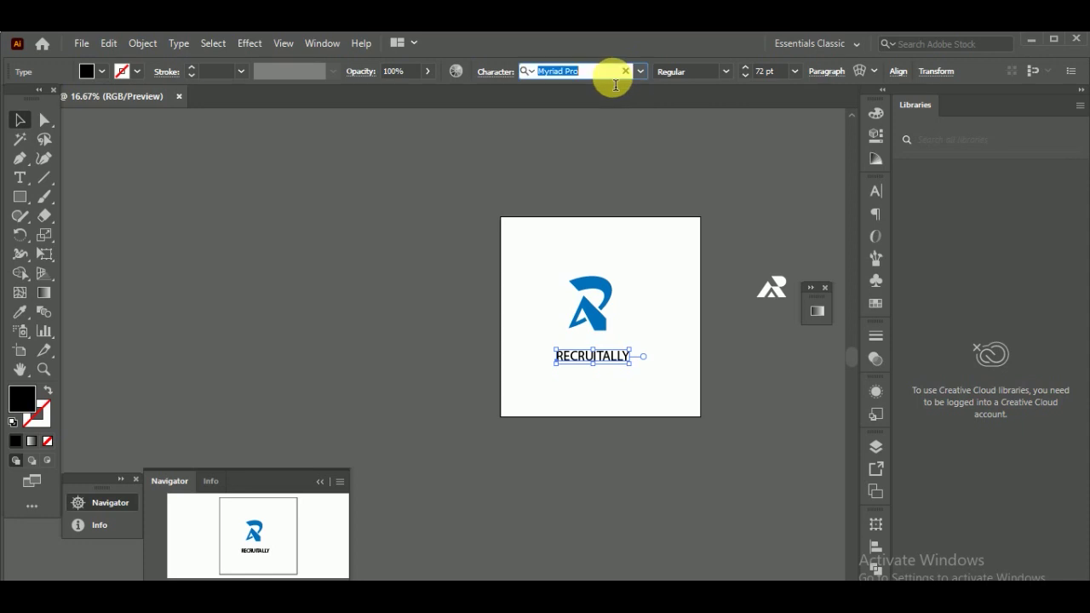
{"action": "type", "text": "PR"}
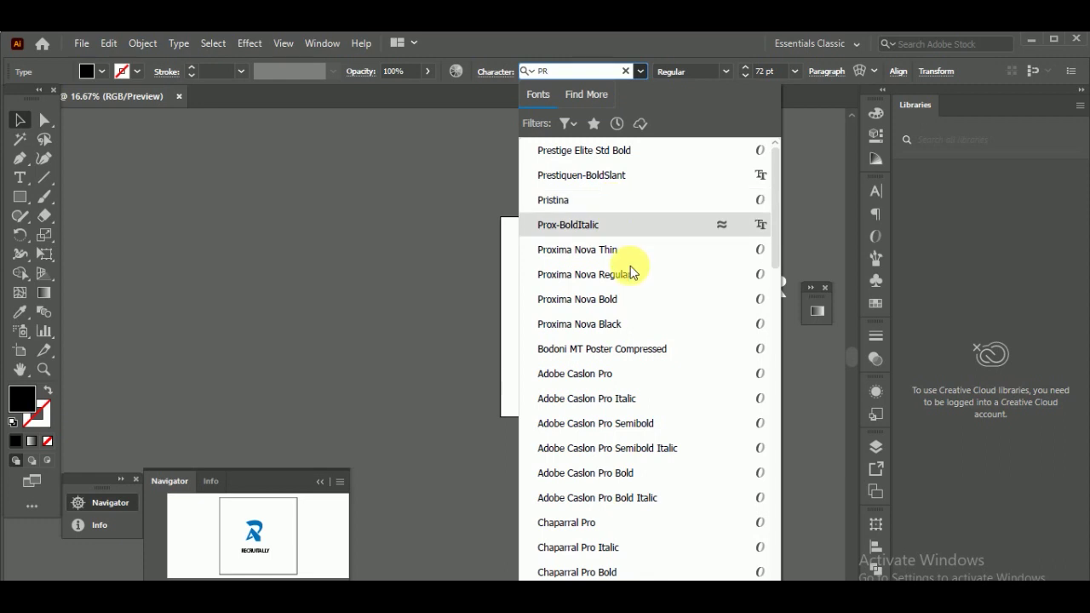
{"action": "left_click", "coordinate": [623, 298]}
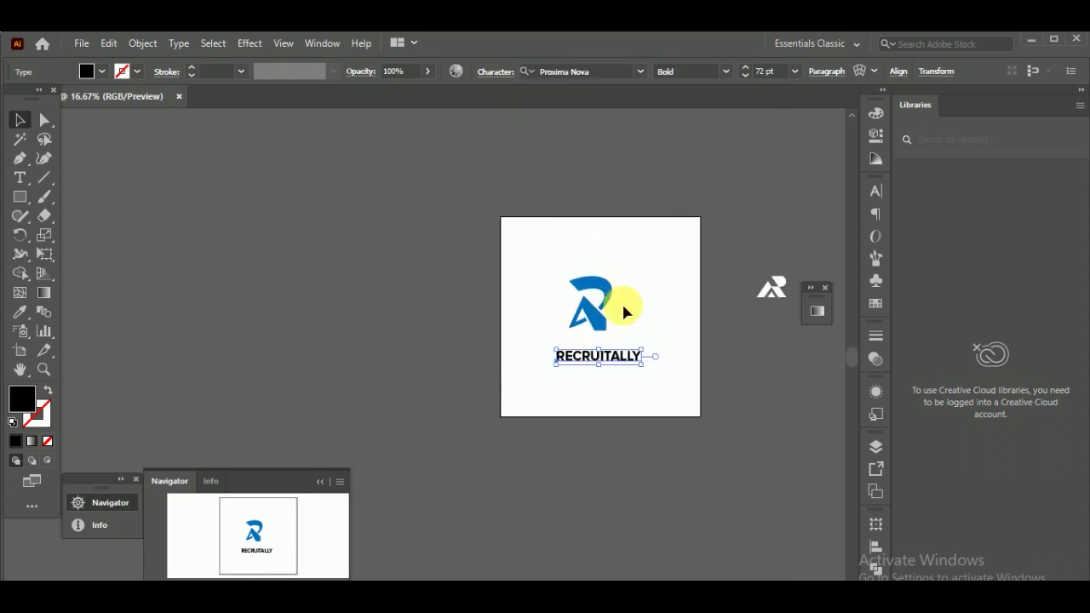
{"action": "left_click", "coordinate": [17, 124]}
{"action": "left_click", "coordinate": [695, 283]}
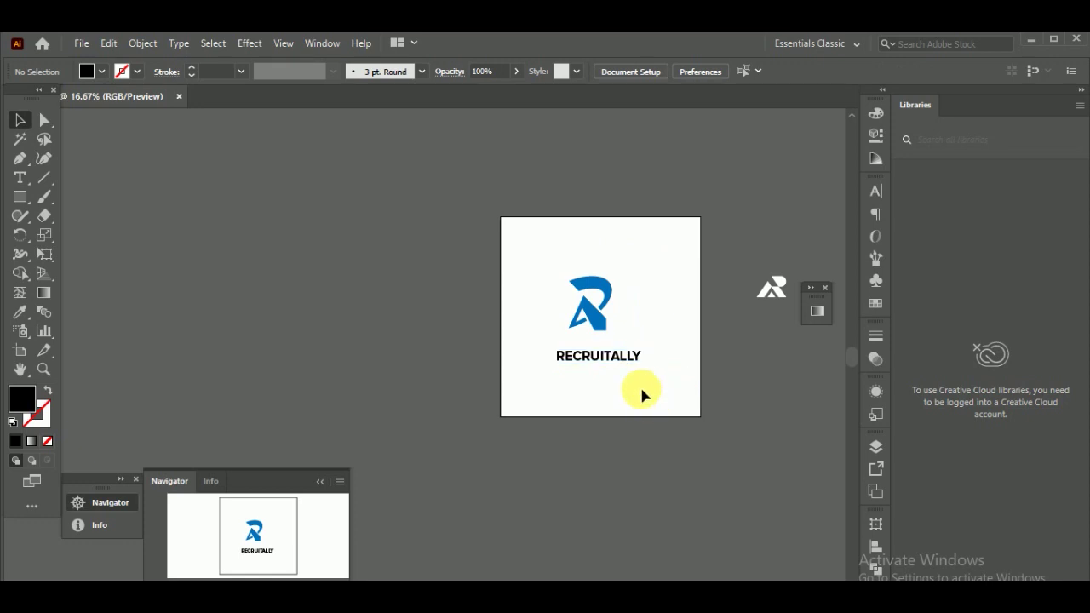
- Move the RECRUITALLY text closer beneath the blue RA mark and align the two on a shared vertical centre line
{"action": "mouse_move", "coordinate": [617, 369]}
{"action": "left_mouse_down"}
{"action": "mouse_move", "coordinate": [612, 358]}
{"action": "mouse_move", "coordinate": [623, 364]}
{"action": "left_mouse_up"}
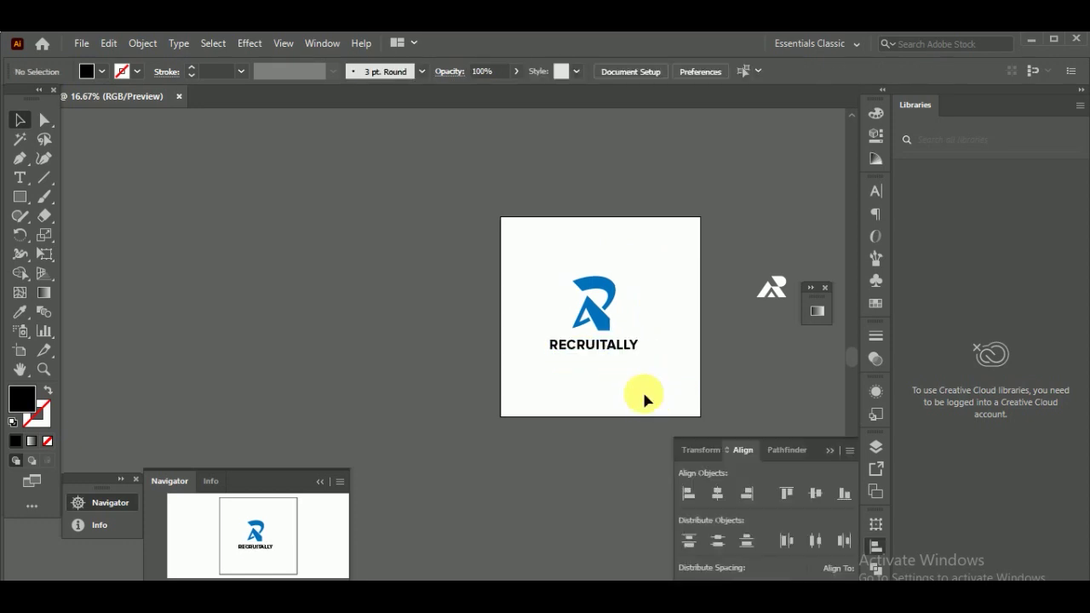
{"action": "scroll", "coordinate": [644, 391], "scroll_direction": "up", "scroll_amount": 1}
{"action": "scroll", "coordinate": [644, 392], "scroll_direction": "down", "scroll_amount": 1}
- Scale the blue mark and the RECRUITALLY text down together to about half size, keeping them near the artboard's centre
{"action": "left_click_drag", "start_coordinate": [525, 263], "coordinate": [660, 385]}
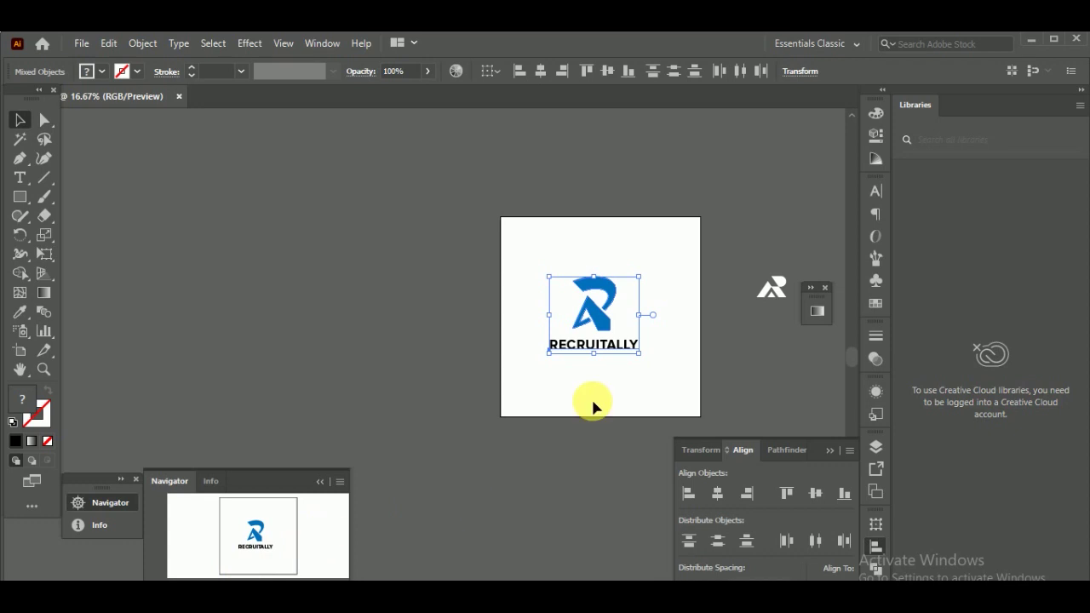
{"action": "left_click_drag", "start_coordinate": [639, 389], "coordinate": [518, 389]}
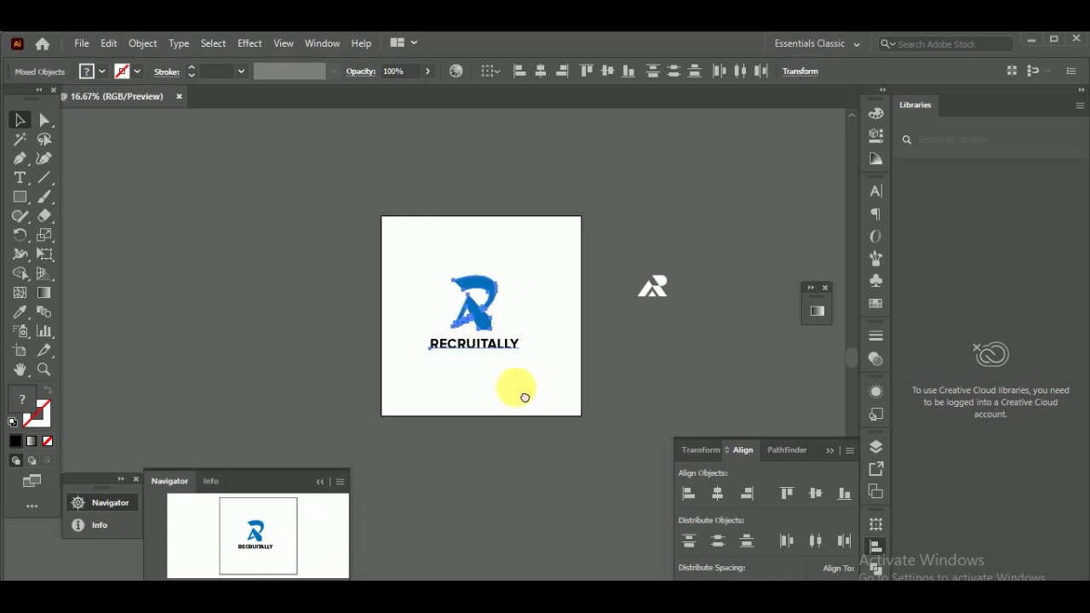
{"action": "key", "text": "ctrl+plus"}
{"action": "scroll", "coordinate": [562, 403], "scroll_direction": "down", "scroll_amount": 3}
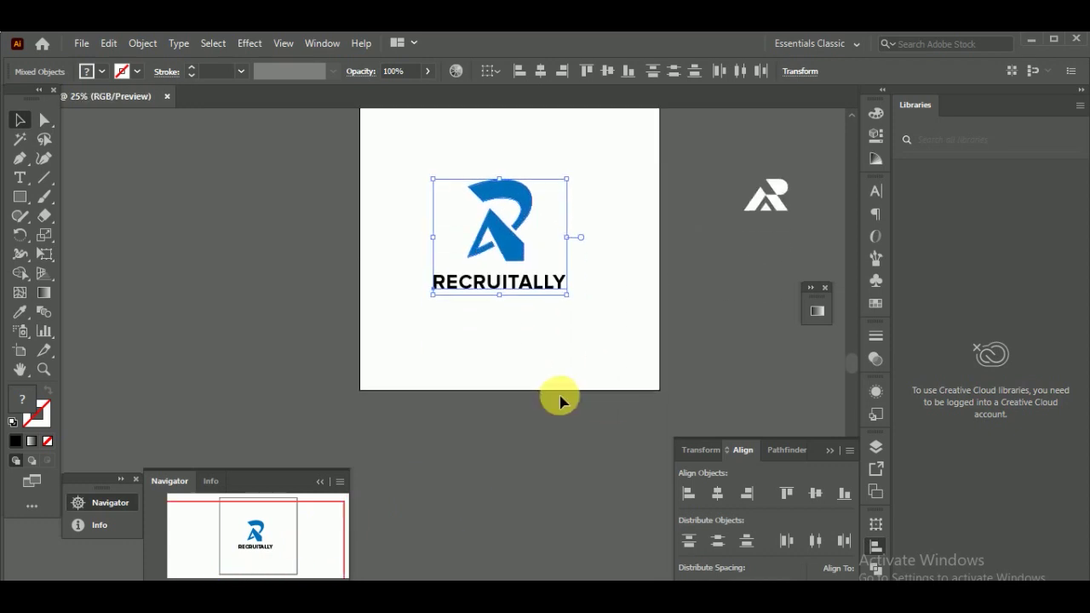
{"action": "left_click", "coordinate": [557, 400]}
{"action": "scroll", "coordinate": [518, 362], "scroll_direction": "up", "scroll_amount": 3}
{"action": "left_click_drag", "start_coordinate": [404, 217], "coordinate": [579, 396]}
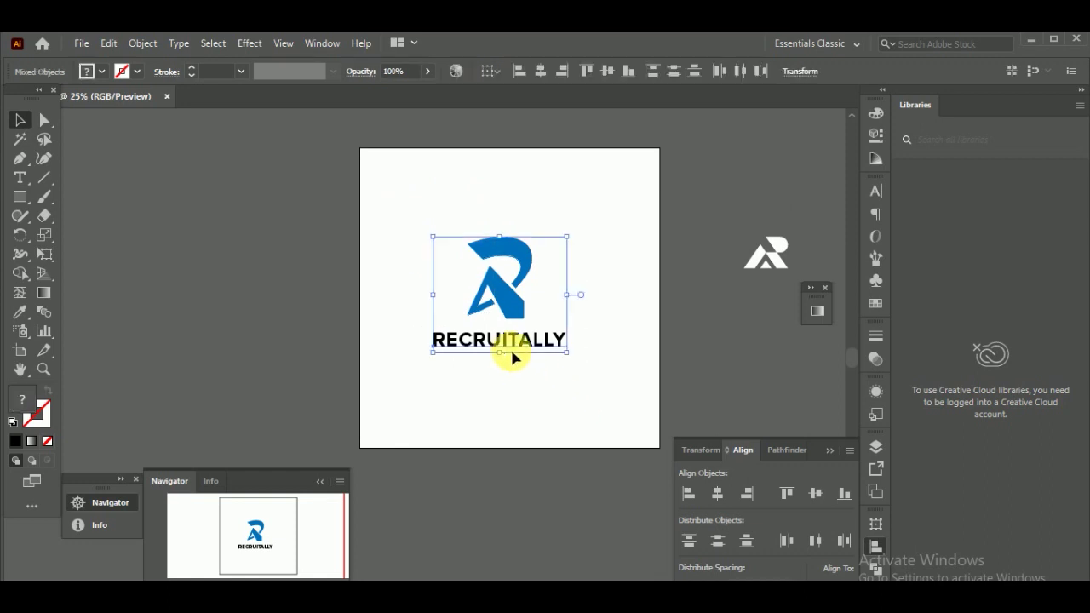
{"action": "left_click_drag", "start_coordinate": [507, 358], "coordinate": [486, 321]}
{"action": "left_click", "coordinate": [532, 385]}
{"action": "scroll", "coordinate": [533, 382], "scroll_direction": "up", "scroll_amount": 1}
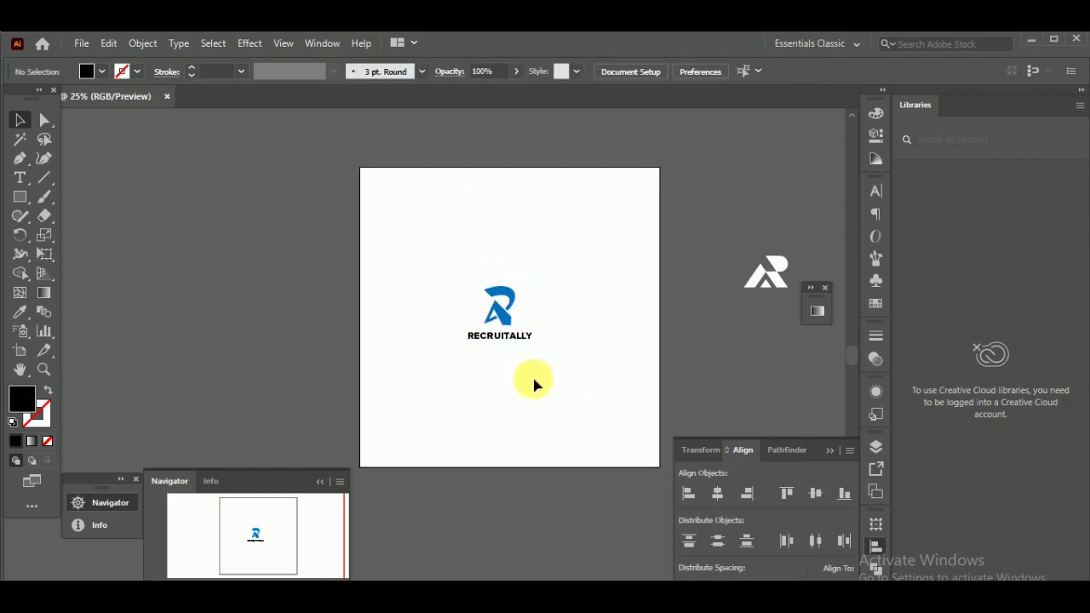
{"action": "scroll", "coordinate": [533, 382], "scroll_direction": "down", "scroll_amount": 2}
{"action": "scroll", "coordinate": [533, 382], "scroll_direction": "up", "scroll_amount": 2}
{"action": "key", "text": "ctrl+equal"}
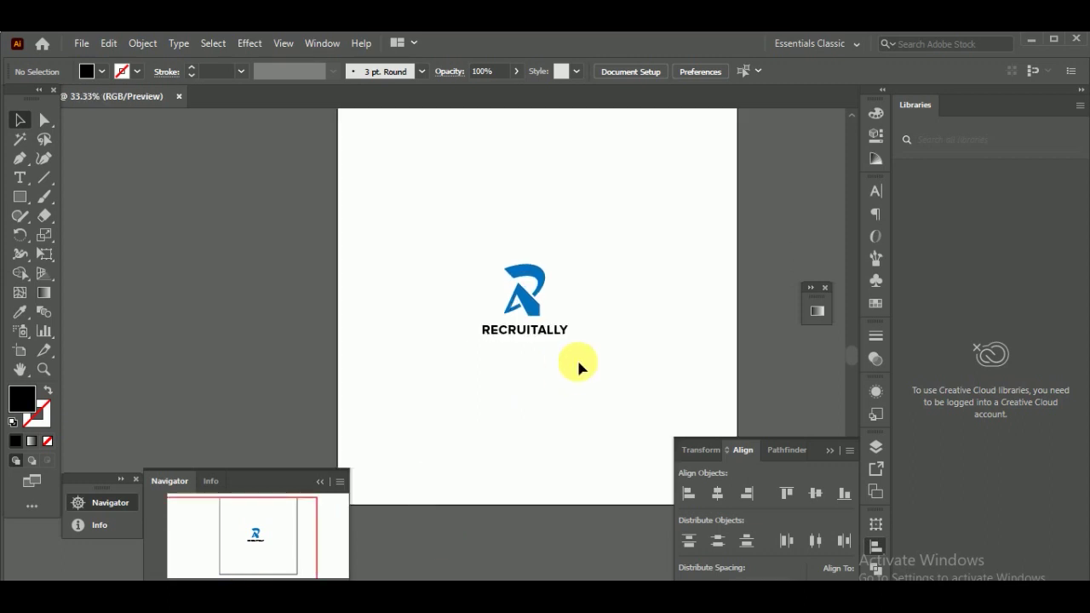
- Scale only the blue RA mark down proportionally to about 86 by 108 px above the text
{"action": "left_click_drag", "start_coordinate": [481, 218], "coordinate": [548, 285]}
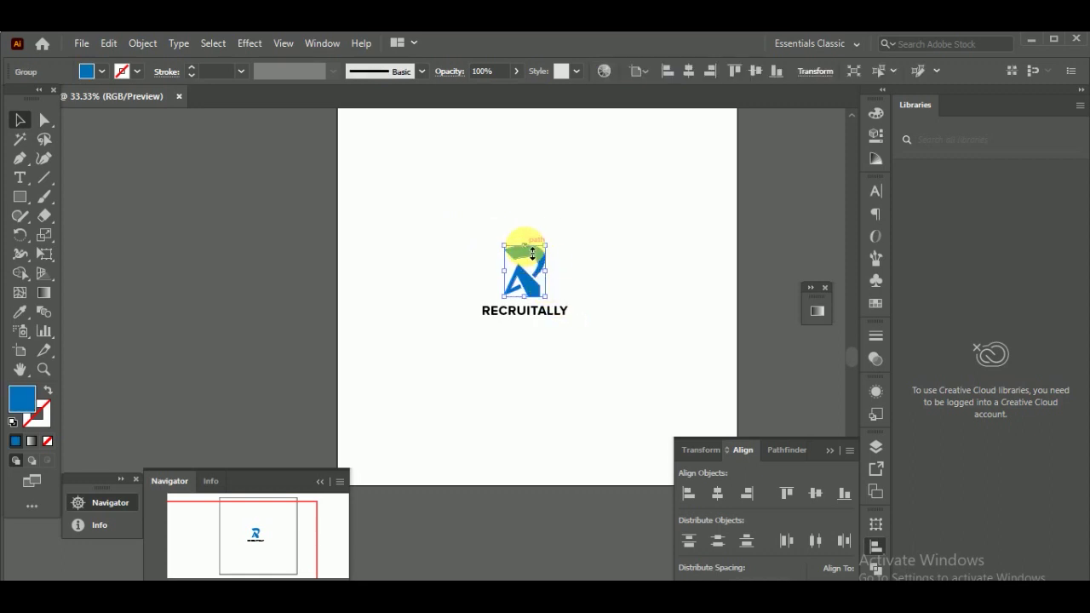
{"action": "left_click_drag", "start_coordinate": [529, 252], "coordinate": [529, 260]}
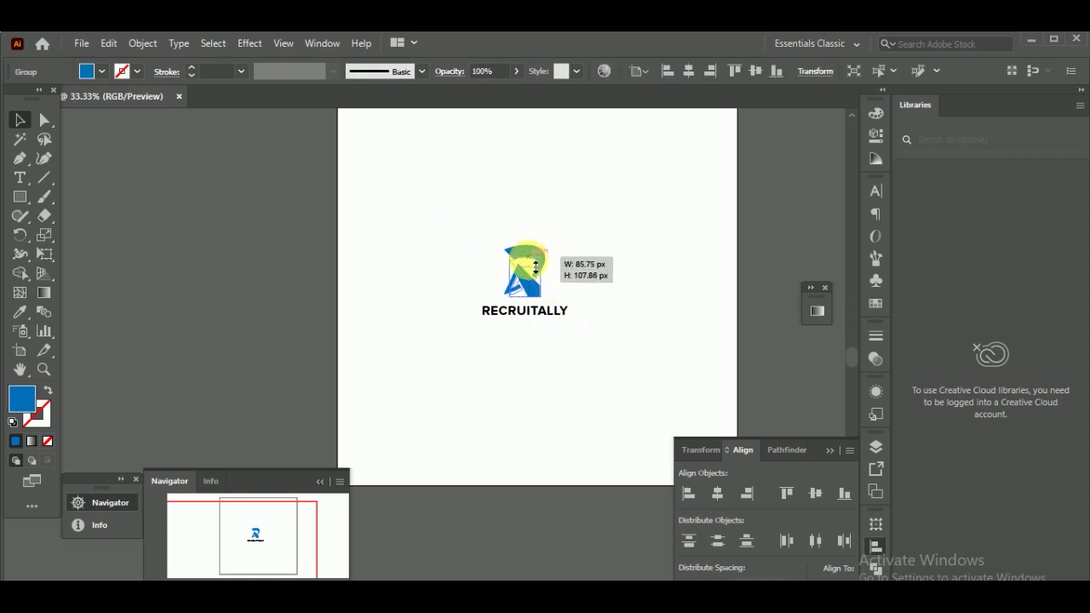
{"action": "left_click", "coordinate": [629, 291]}
{"action": "left_click", "coordinate": [524, 310]}
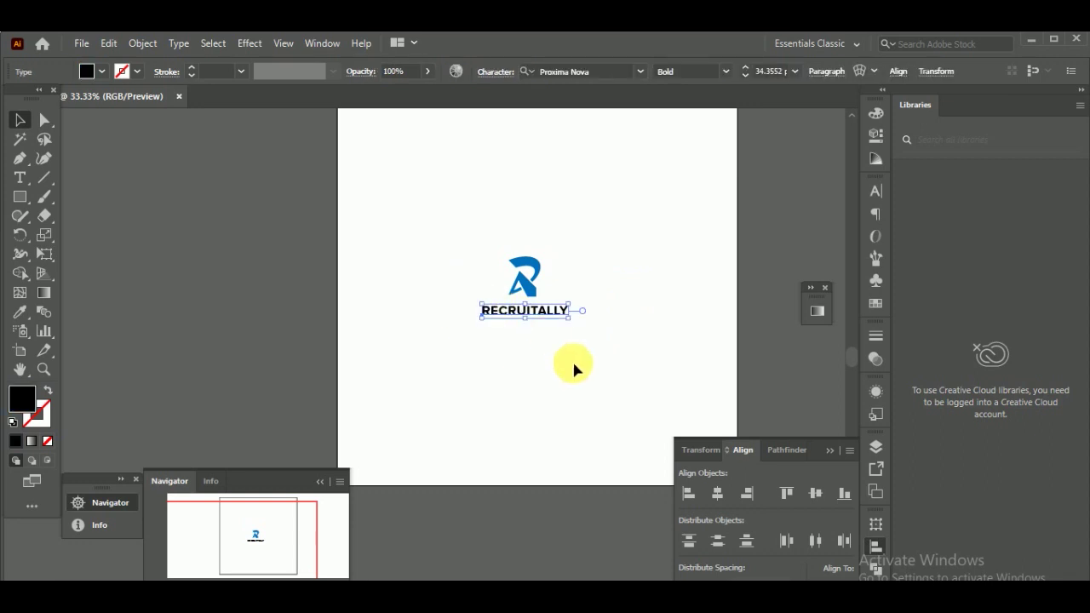
- Duplicate the blue mark together with its RECRUITALLY text and place the copy directly below the original
{"action": "left_click", "coordinate": [446, 230]}
{"action": "left_click_drag", "start_coordinate": [600, 348], "coordinate": [601, 348]}
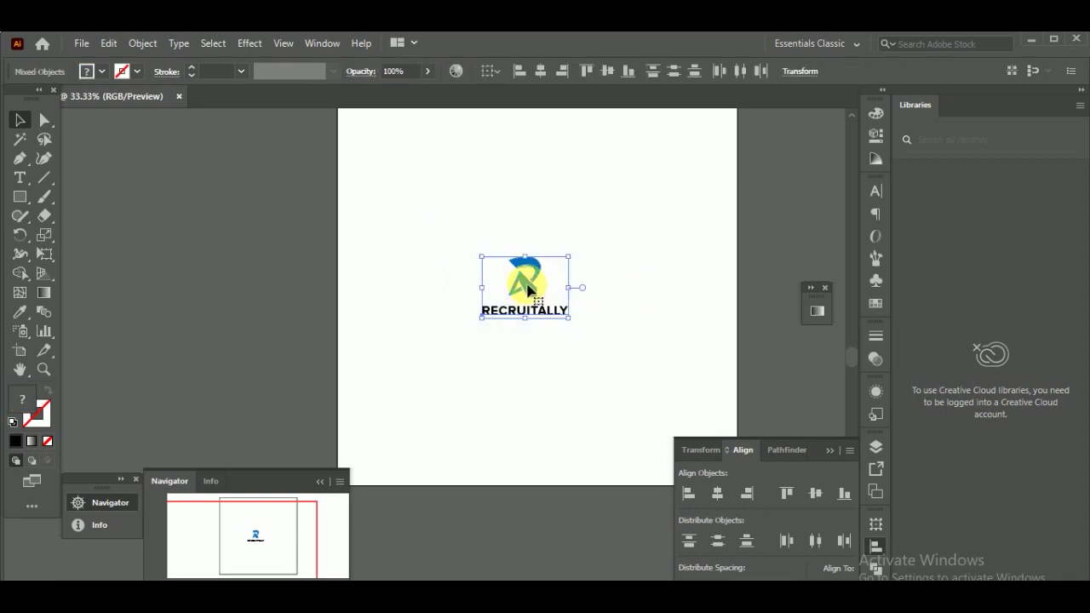
{"action": "left_click_drag", "start_coordinate": [533, 312], "coordinate": [519, 384]}
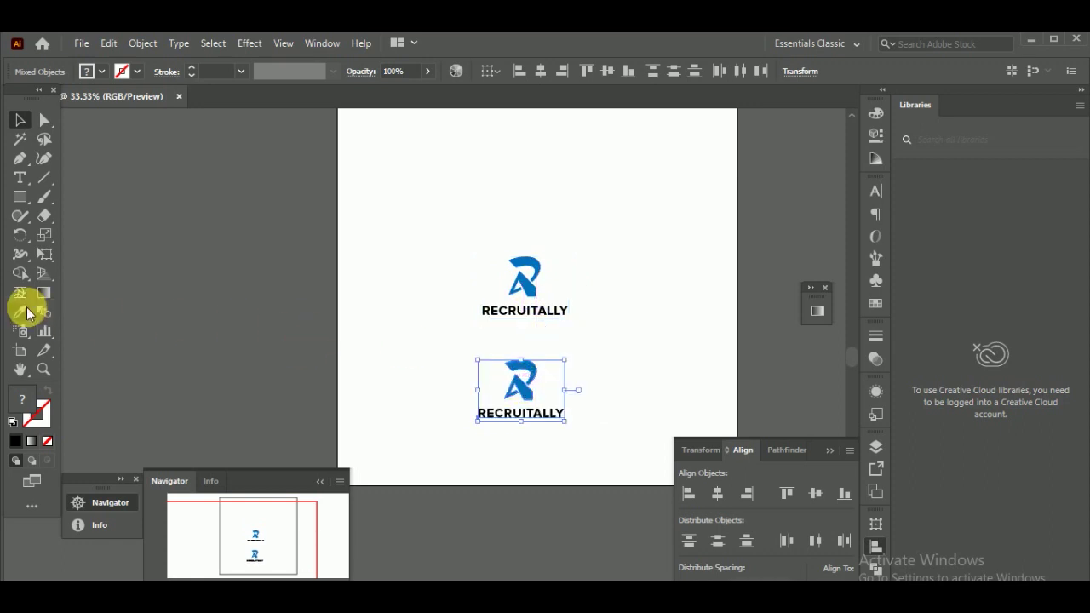
- Fill the lower copy of the logo, mark and text, with the near-black grey swatch
{"action": "left_click", "coordinate": [870, 308]}
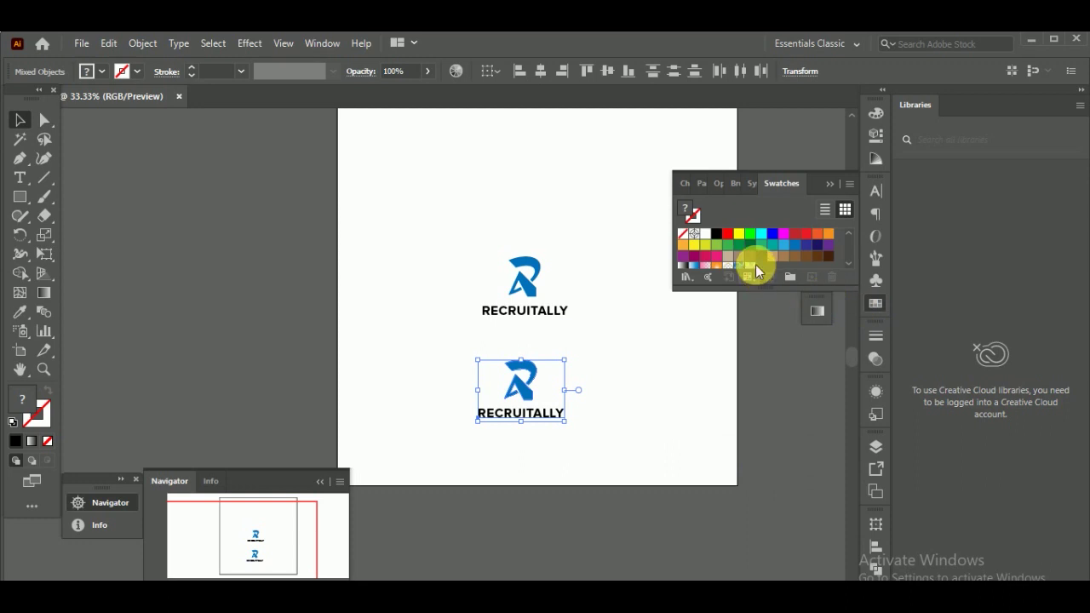
{"action": "scroll", "coordinate": [791, 246], "scroll_direction": "down", "scroll_amount": 3}
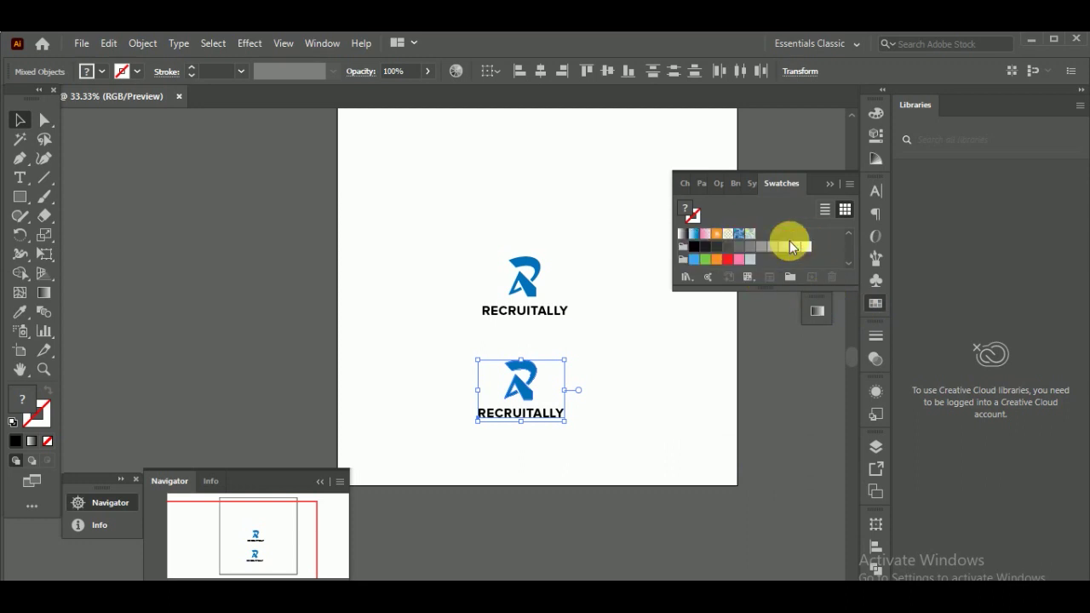
{"action": "left_click", "coordinate": [713, 253]}
{"action": "left_click", "coordinate": [671, 390]}
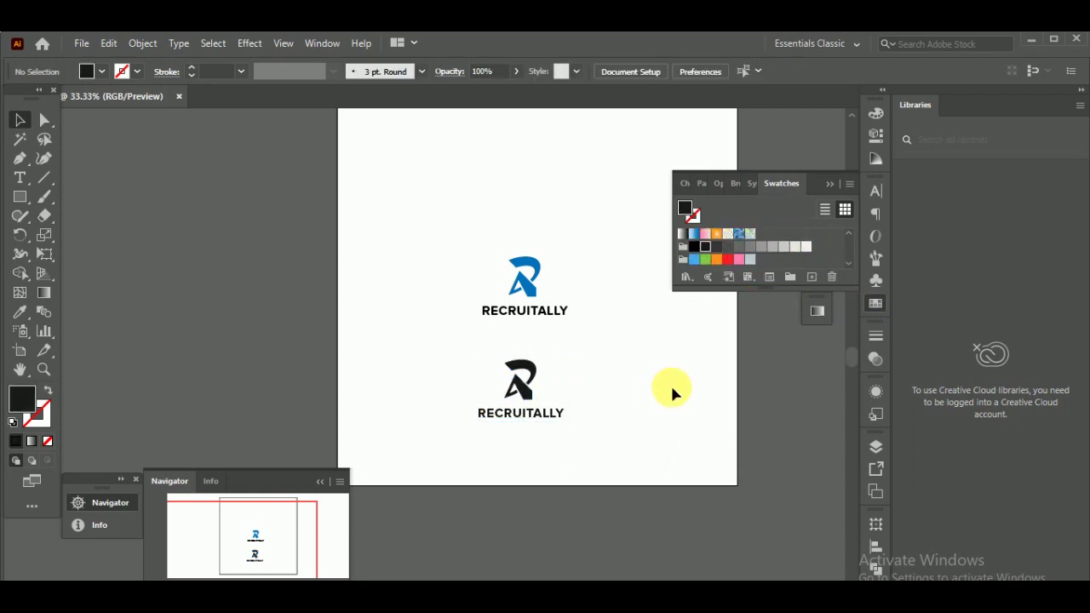
{"action": "scroll", "coordinate": [671, 392], "scroll_direction": "up", "scroll_amount": 1}
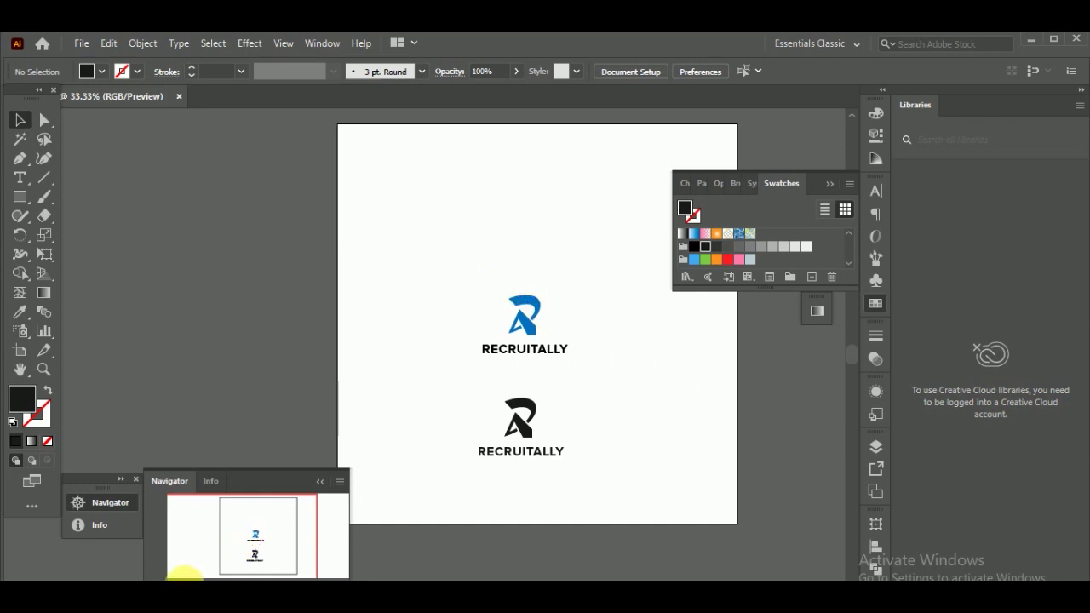
{"action": "key", "text": "ctrl+minus"}
{"action": "scroll", "coordinate": [608, 433], "scroll_direction": "down", "scroll_amount": 2}
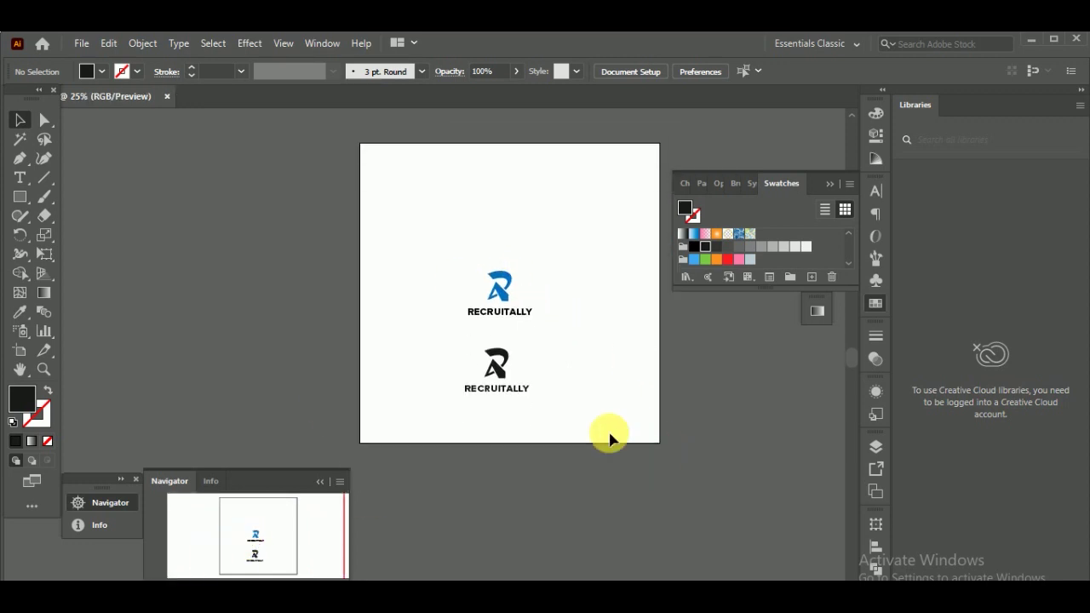